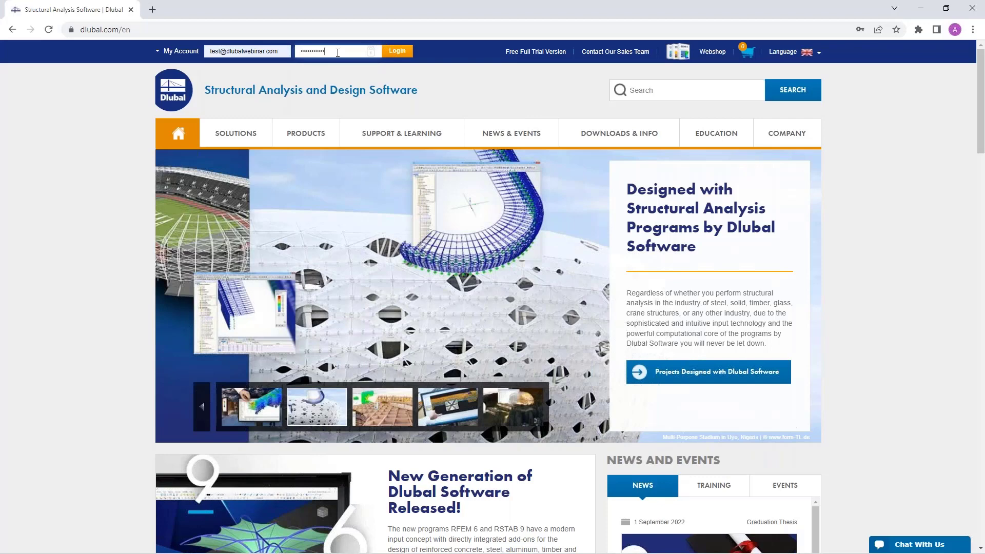
- Log in to the Dlubal account and view the extranet messages and received newsletters
{"action": "key", "text": "Return"}
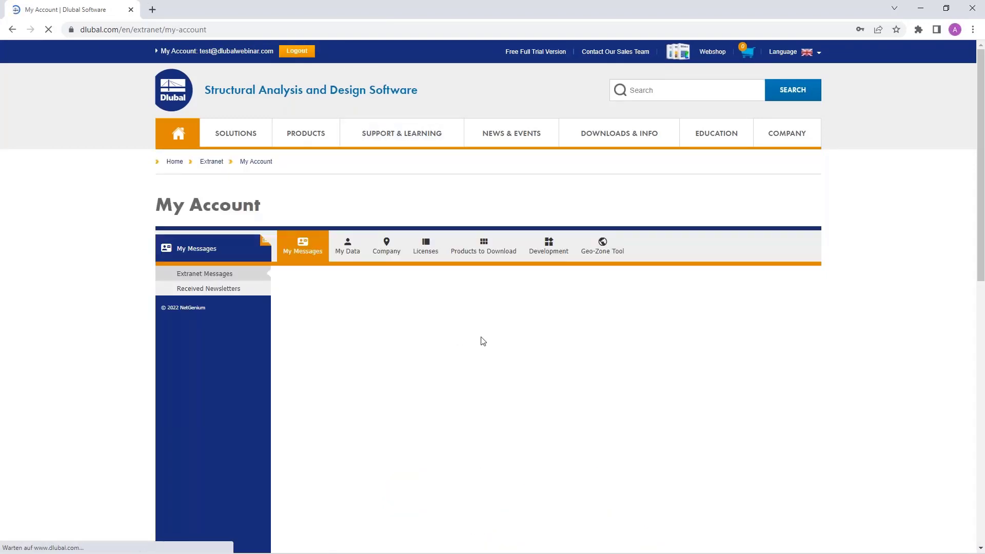
{"action": "scroll", "coordinate": [482, 341], "scroll_direction": "down", "scroll_amount": 1}
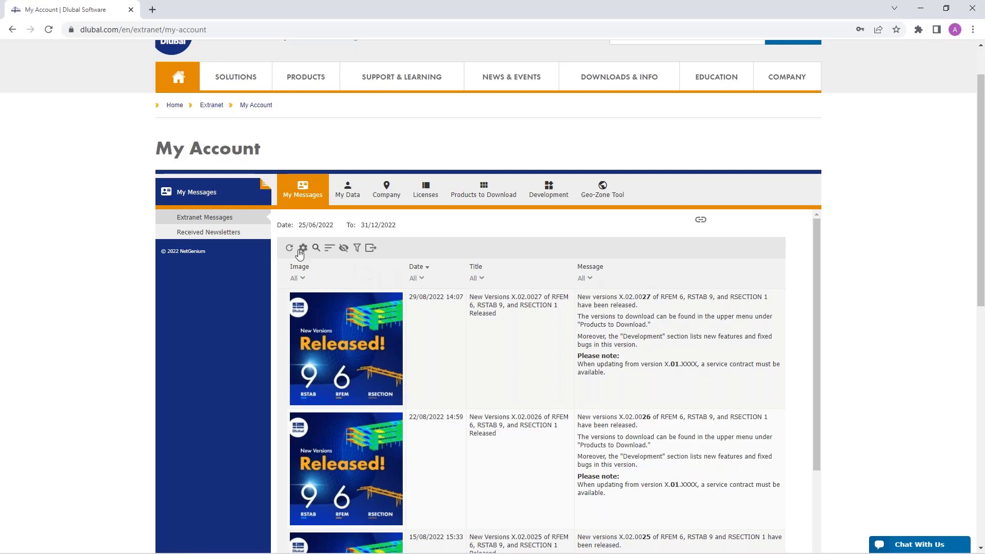
{"action": "left_click", "coordinate": [198, 233]}
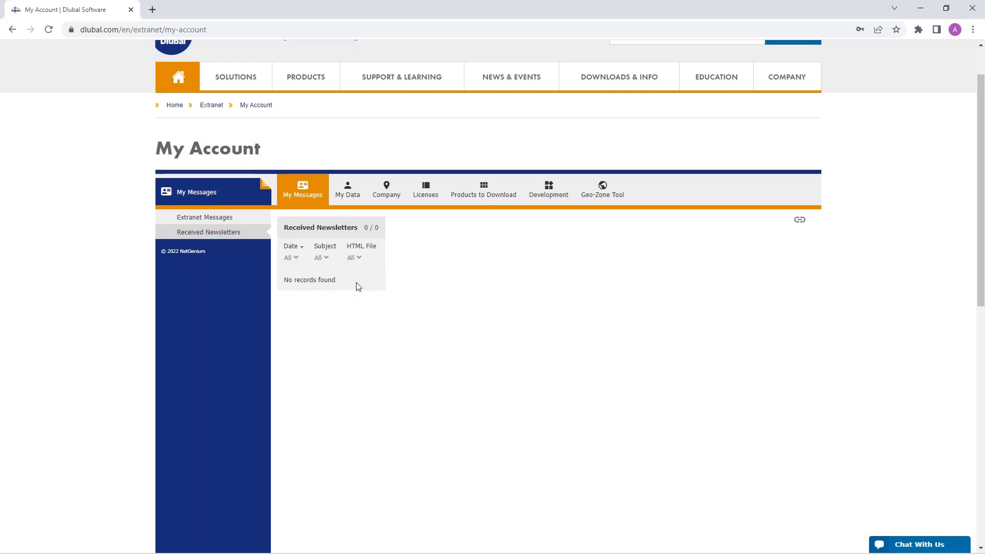
- Examine the personal user data, including admin rights and reserved licenses, and view the user's own activities
{"action": "left_click", "coordinate": [347, 192]}
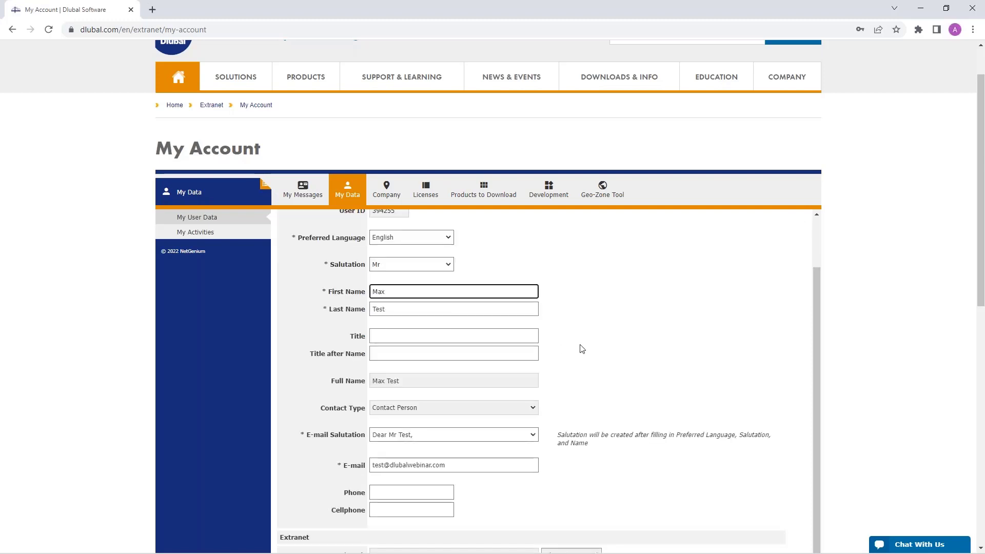
{"action": "scroll", "coordinate": [579, 346], "scroll_direction": "down", "scroll_amount": 1}
{"action": "scroll", "coordinate": [582, 349], "scroll_direction": "up", "scroll_amount": 1}
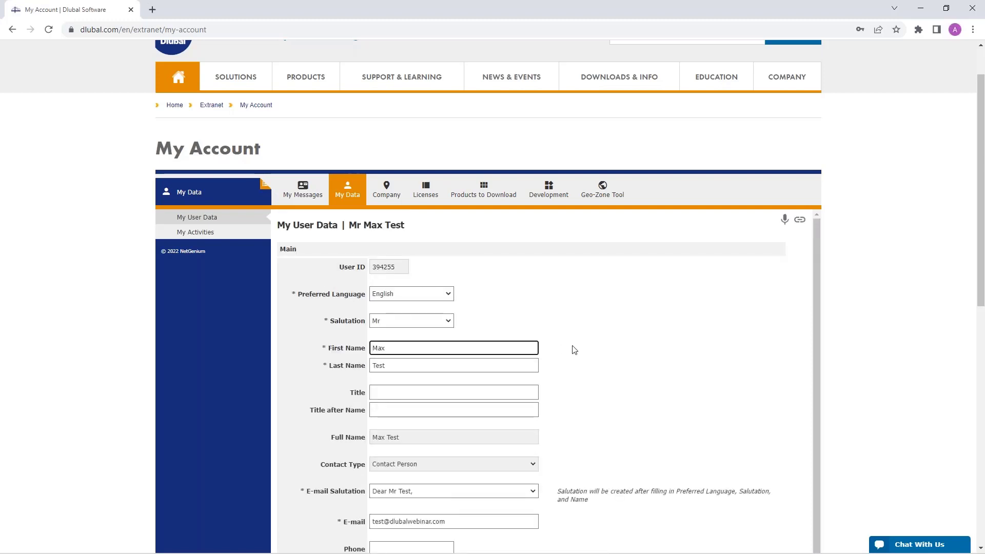
{"action": "scroll", "coordinate": [490, 356], "scroll_direction": "down", "scroll_amount": 2}
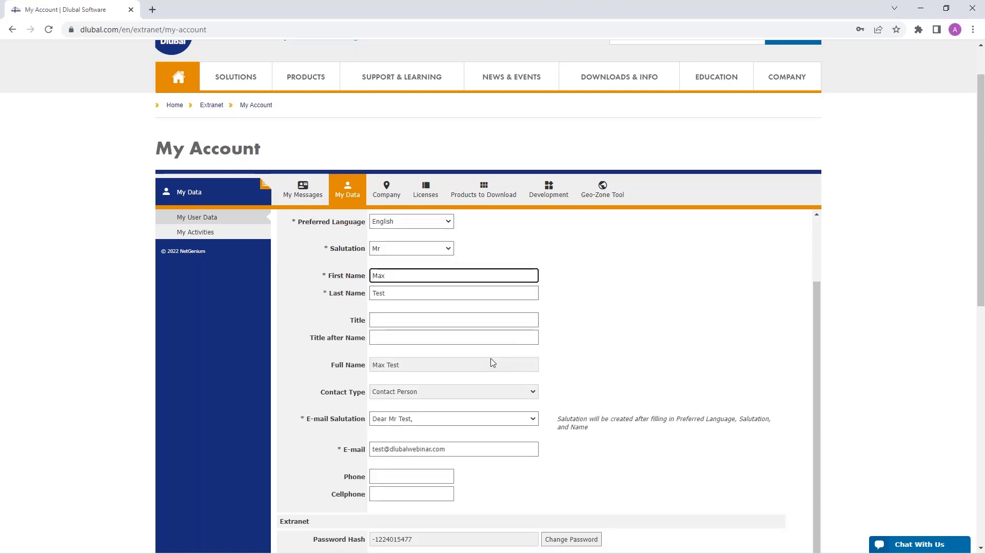
{"action": "scroll", "coordinate": [604, 421], "scroll_direction": "down", "scroll_amount": 5}
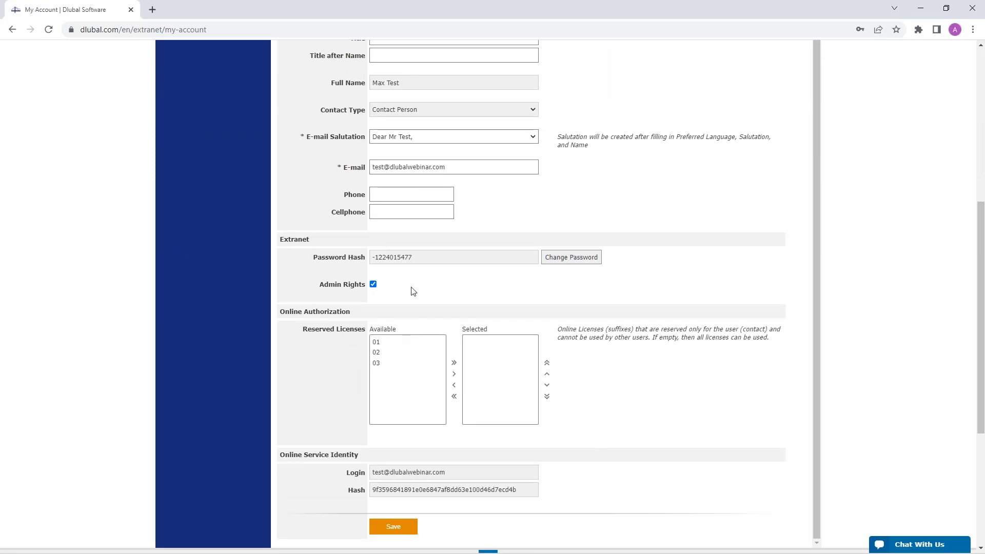
{"action": "scroll", "coordinate": [413, 291], "scroll_direction": "up", "scroll_amount": 2}
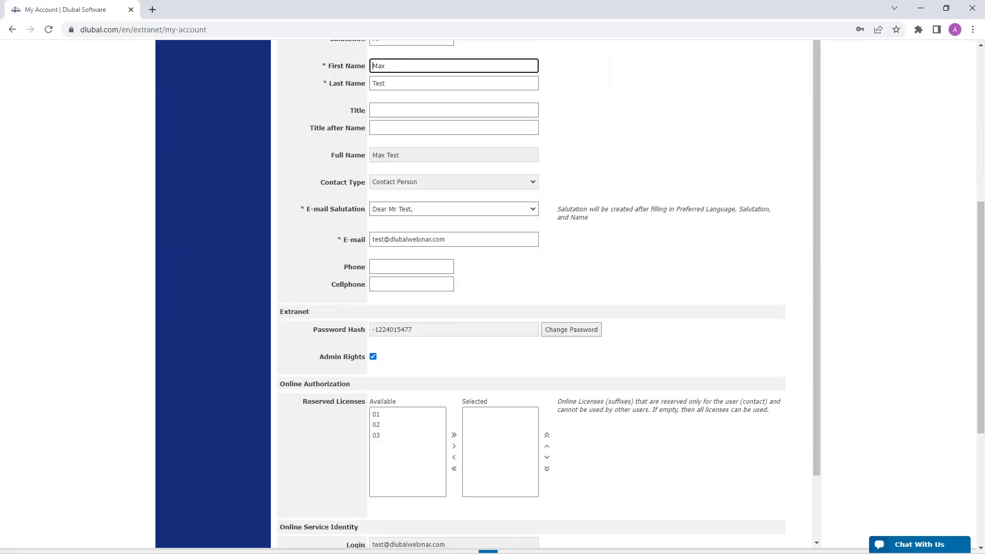
{"action": "scroll", "coordinate": [209, 149], "scroll_direction": "down", "scroll_amount": 2}
{"action": "scroll", "coordinate": [208, 149], "scroll_direction": "up", "scroll_amount": 8}
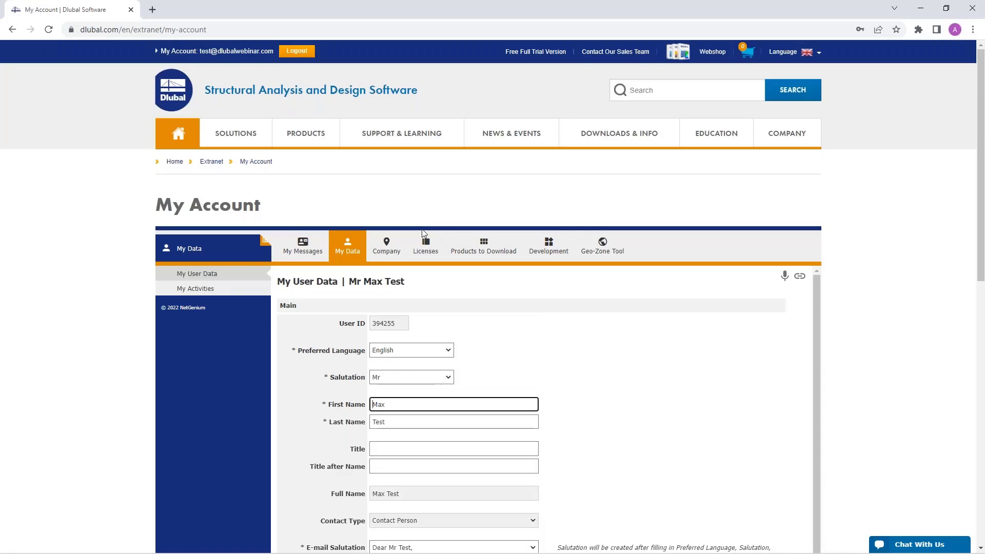
{"action": "left_click", "coordinate": [206, 289]}
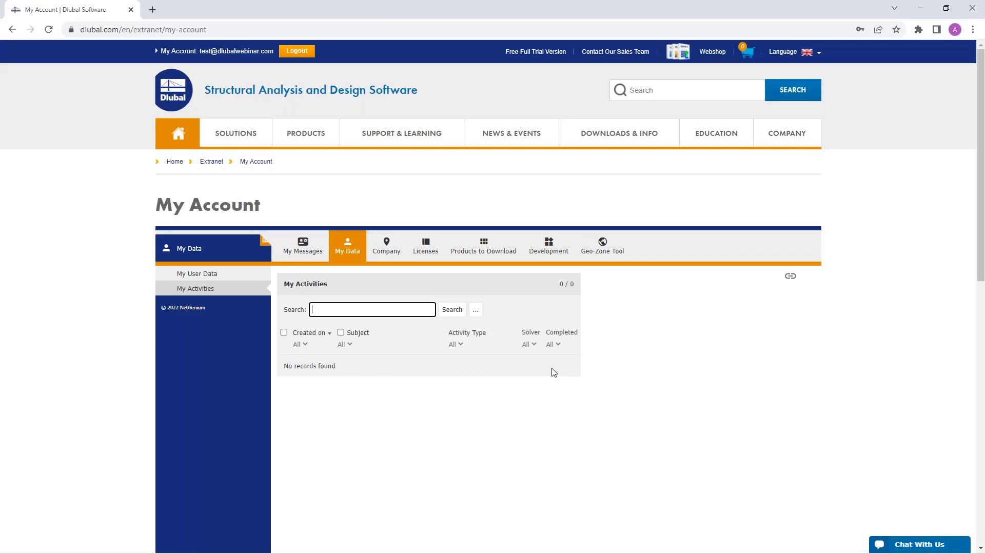
- Examine the company data from the contact details through the address to the report header
{"action": "left_click", "coordinate": [385, 249]}
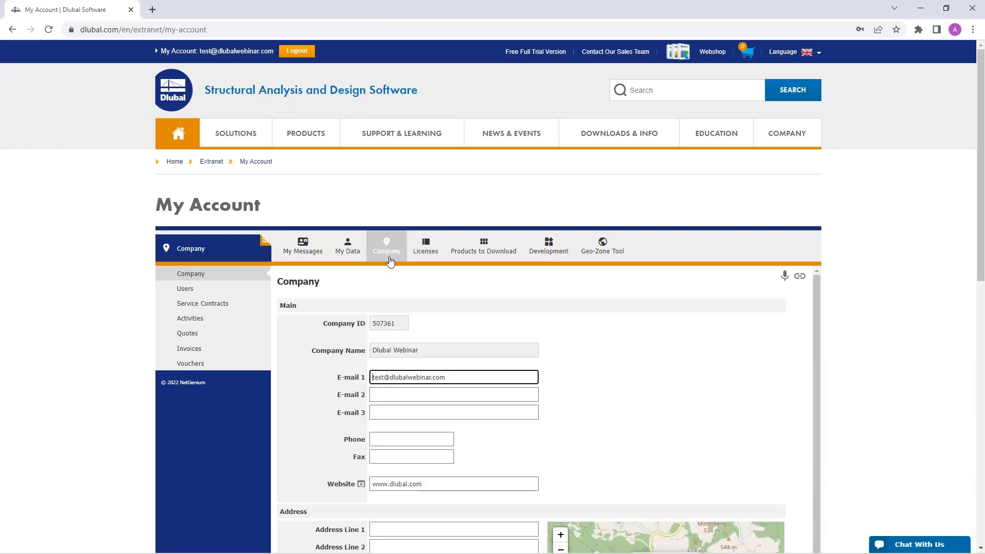
{"action": "scroll", "coordinate": [587, 368], "scroll_direction": "down", "scroll_amount": 1}
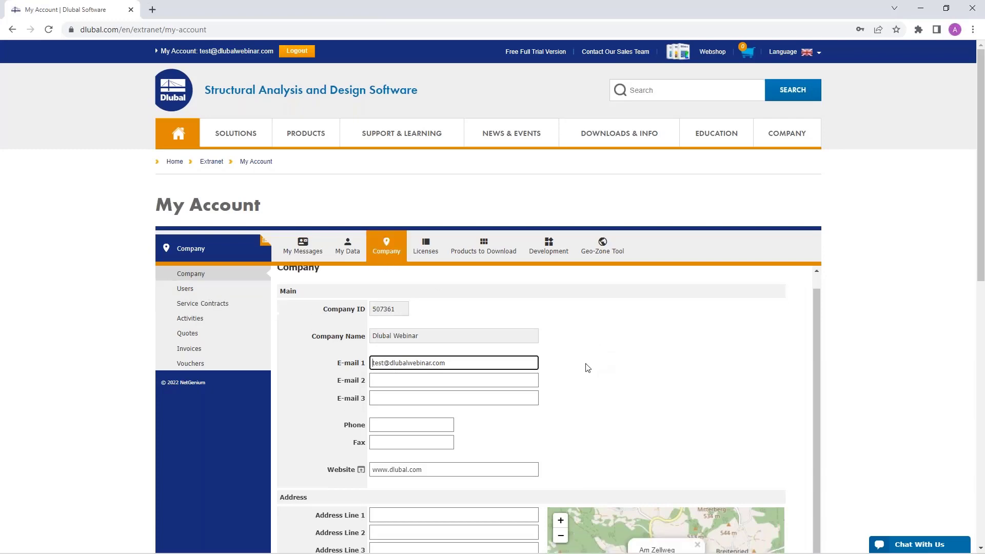
{"action": "scroll", "coordinate": [588, 368], "scroll_direction": "down", "scroll_amount": 5}
{"action": "scroll", "coordinate": [466, 314], "scroll_direction": "down", "scroll_amount": 3}
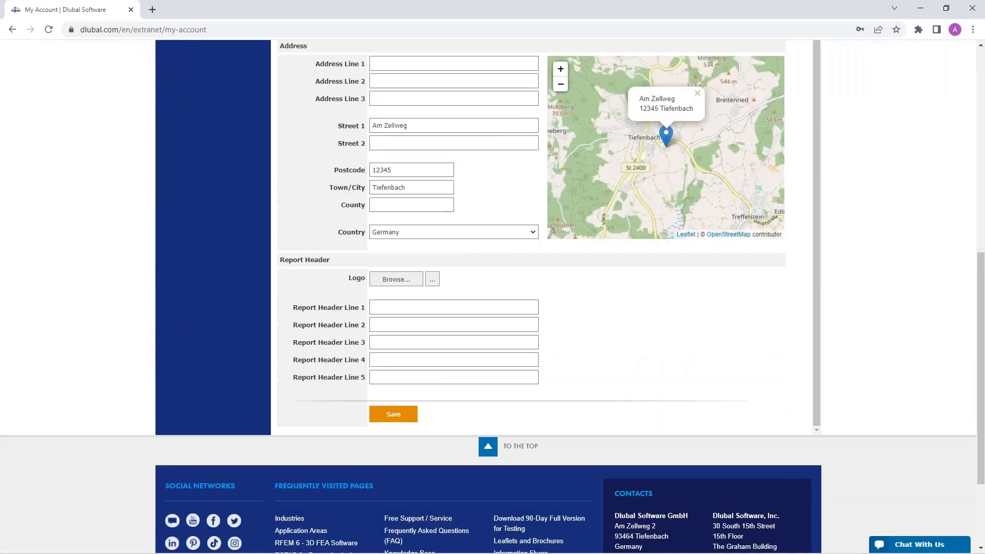
{"action": "scroll", "coordinate": [488, 231], "scroll_direction": "down", "scroll_amount": 2}
{"action": "scroll", "coordinate": [495, 251], "scroll_direction": "up", "scroll_amount": 10}
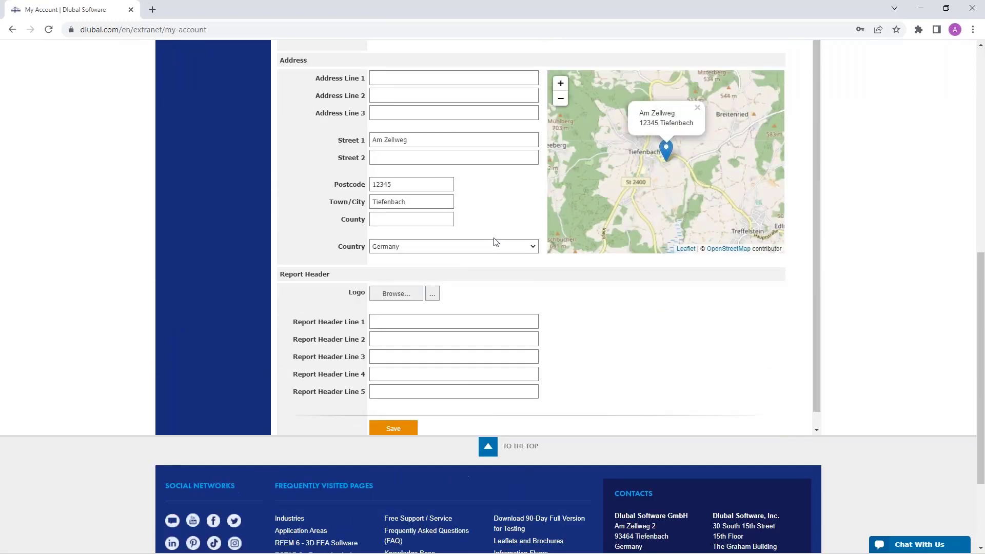
- View the company's active users and examine the blank form for adding a new user, including admin rights and reserved licenses
{"action": "left_click", "coordinate": [185, 290]}
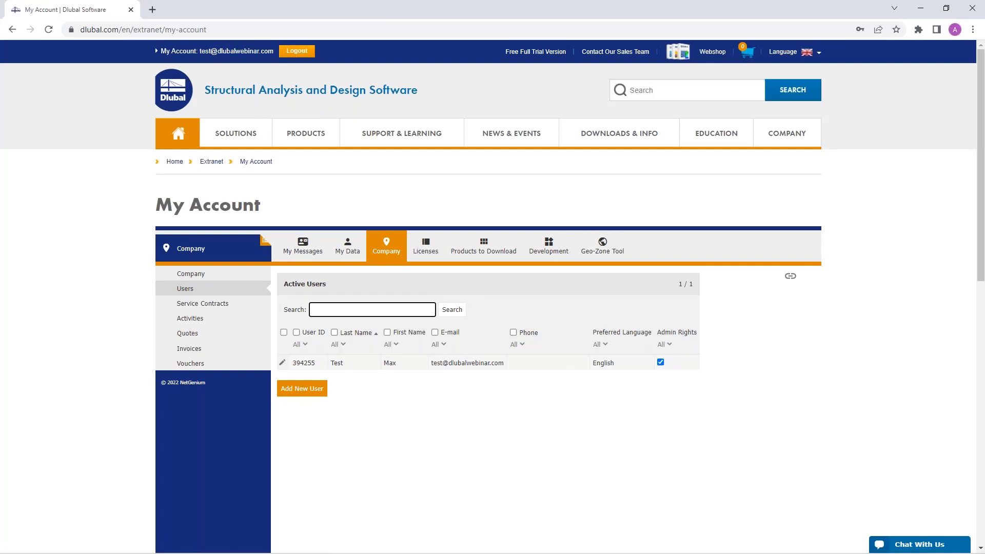
{"action": "left_click", "coordinate": [302, 388]}
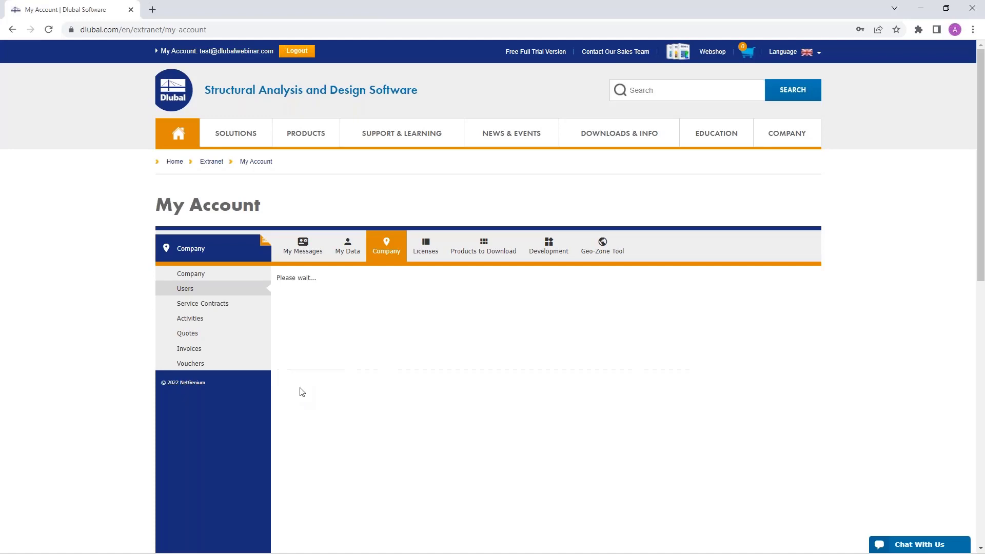
{"action": "scroll", "coordinate": [403, 395], "scroll_direction": "down", "scroll_amount": 8}
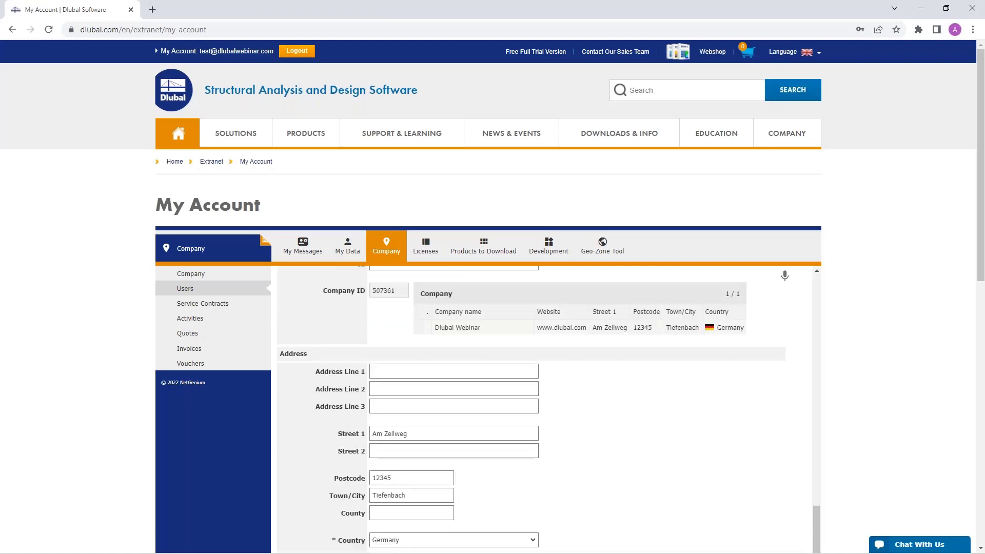
{"action": "scroll", "coordinate": [477, 470], "scroll_direction": "down", "scroll_amount": 5}
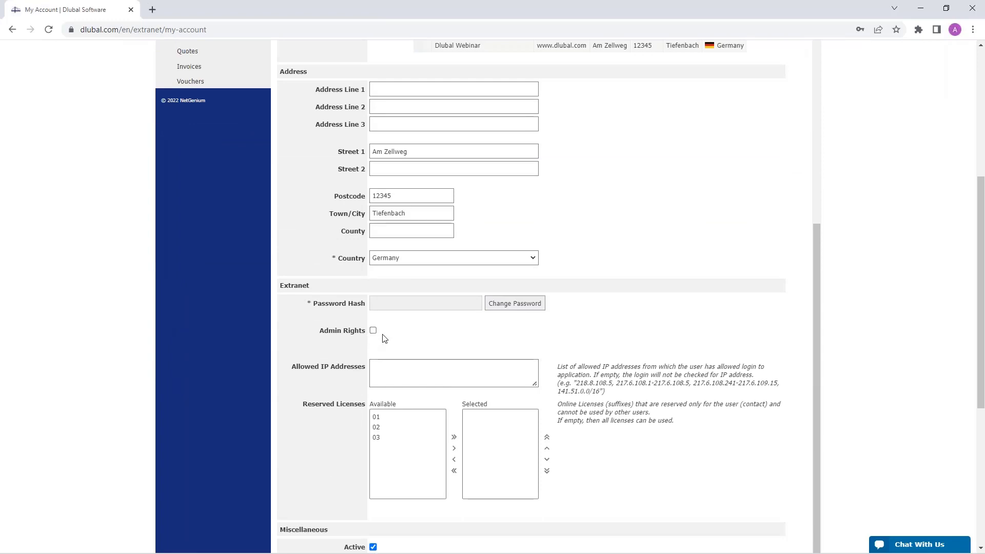
{"action": "scroll", "coordinate": [385, 337], "scroll_direction": "up", "scroll_amount": 7}
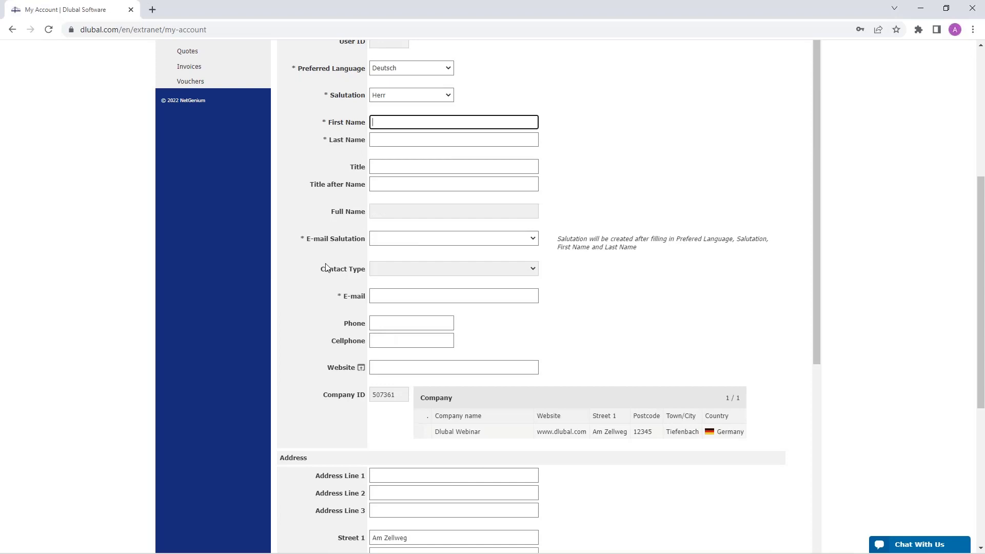
{"action": "scroll", "coordinate": [315, 287], "scroll_direction": "up", "scroll_amount": 5}
- View the company's service contracts, activities, quotes, invoices and vouchers one after another
{"action": "left_click", "coordinate": [205, 304]}
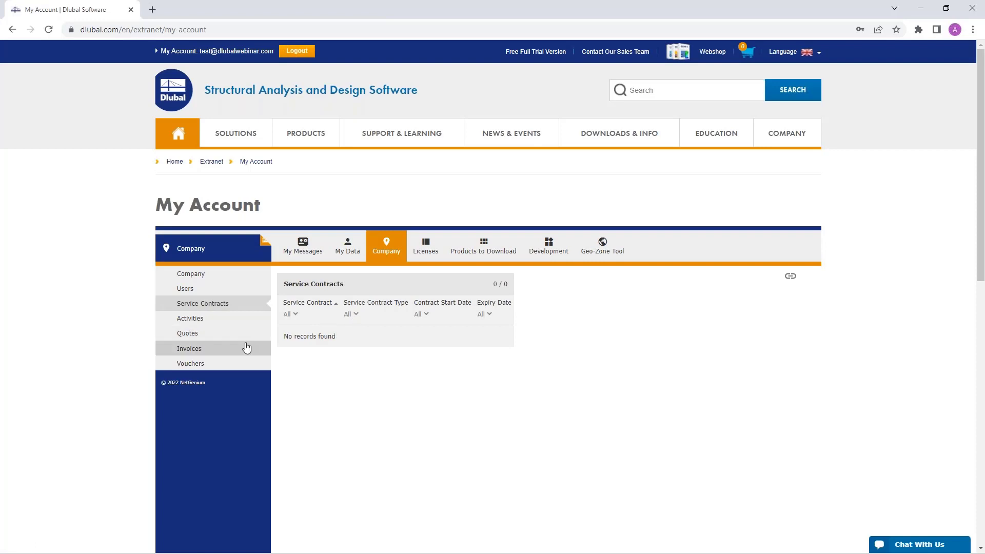
{"action": "left_click", "coordinate": [223, 323]}
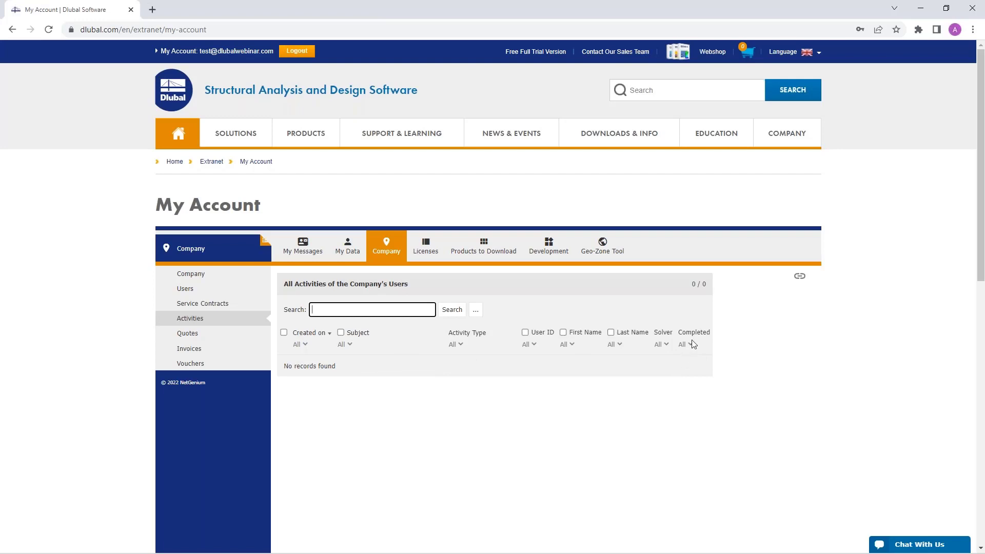
{"action": "left_click", "coordinate": [189, 335]}
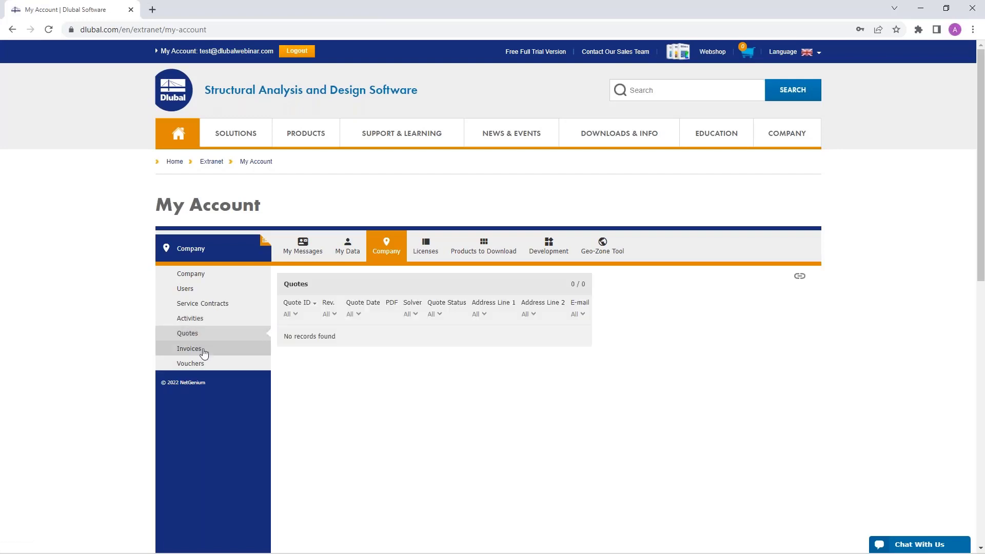
{"action": "left_click", "coordinate": [203, 351]}
{"action": "left_click", "coordinate": [195, 366]}
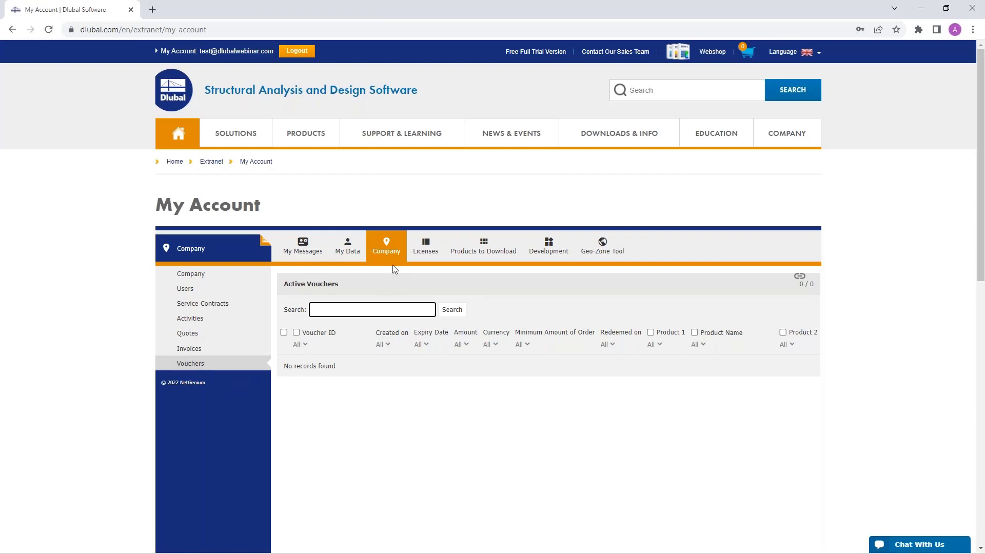
- Examine which RFEM 6, RSTAB 9, RSECTION 1 and service products are licensed under licenses 01, 02 and 03
{"action": "left_click", "coordinate": [426, 248]}
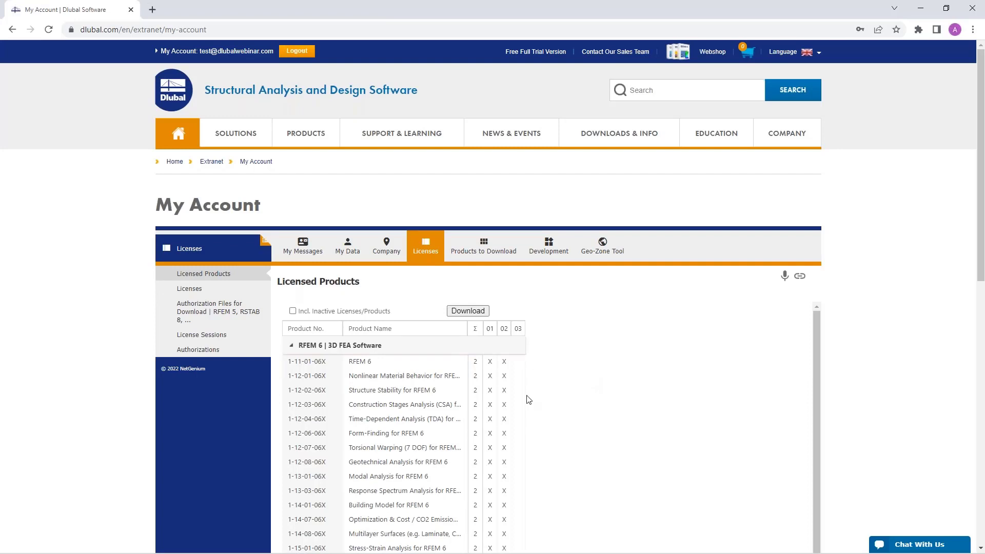
{"action": "scroll", "coordinate": [528, 400], "scroll_direction": "down", "scroll_amount": 1}
{"action": "scroll", "coordinate": [527, 399], "scroll_direction": "up", "scroll_amount": 1}
{"action": "scroll", "coordinate": [754, 346], "scroll_direction": "down", "scroll_amount": 1}
{"action": "scroll", "coordinate": [754, 345], "scroll_direction": "up", "scroll_amount": 1}
{"action": "left_click_drag", "start_coordinate": [977, 253], "coordinate": [976, 354]}
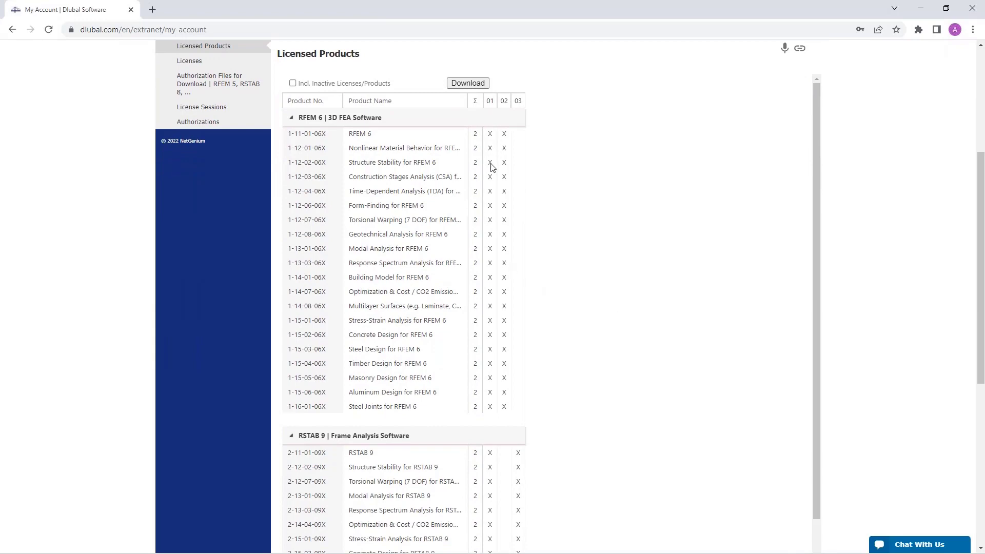
{"action": "scroll", "coordinate": [489, 454], "scroll_direction": "down", "scroll_amount": 1}
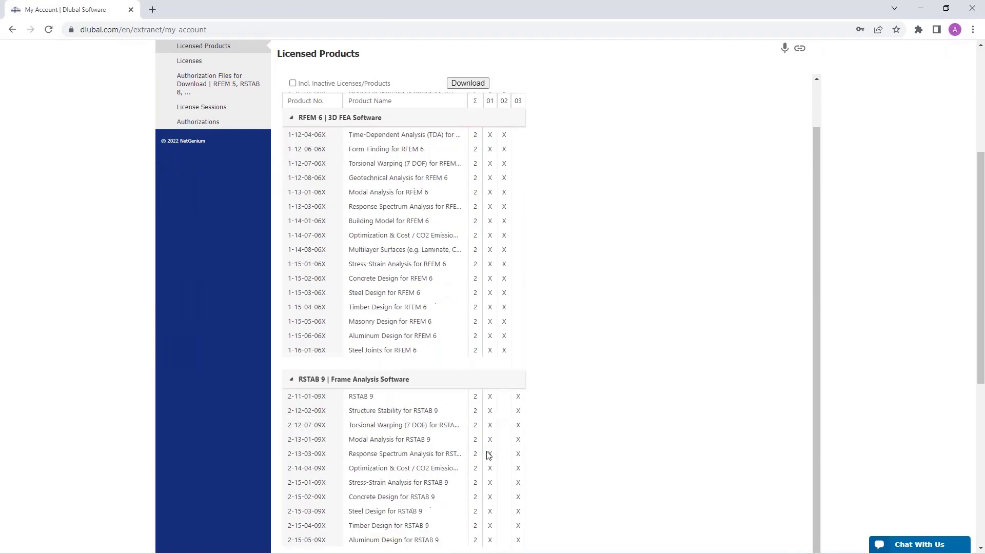
{"action": "scroll", "coordinate": [488, 454], "scroll_direction": "down", "scroll_amount": 1}
{"action": "scroll", "coordinate": [488, 454], "scroll_direction": "up", "scroll_amount": 1}
{"action": "scroll", "coordinate": [420, 249], "scroll_direction": "down", "scroll_amount": 1}
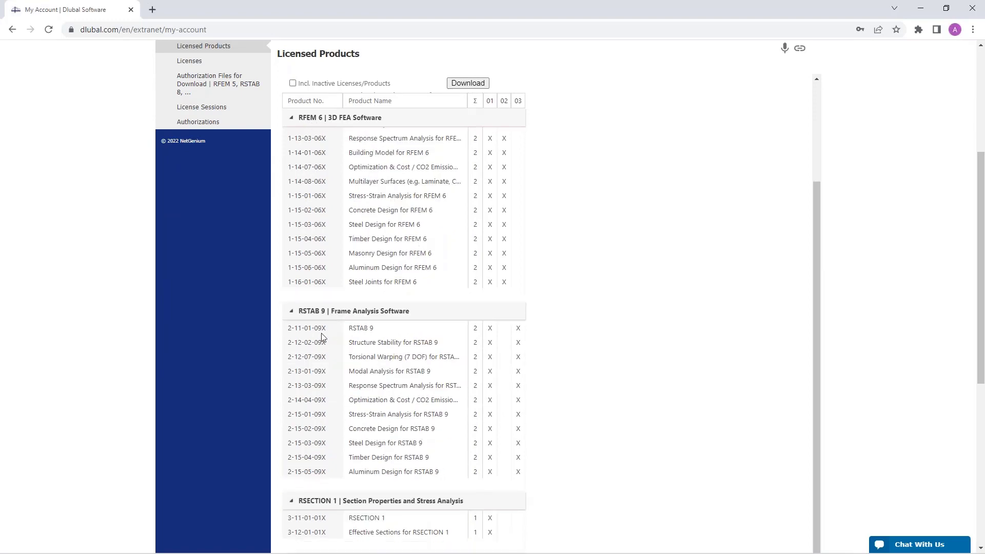
{"action": "scroll", "coordinate": [437, 378], "scroll_direction": "down", "scroll_amount": 3}
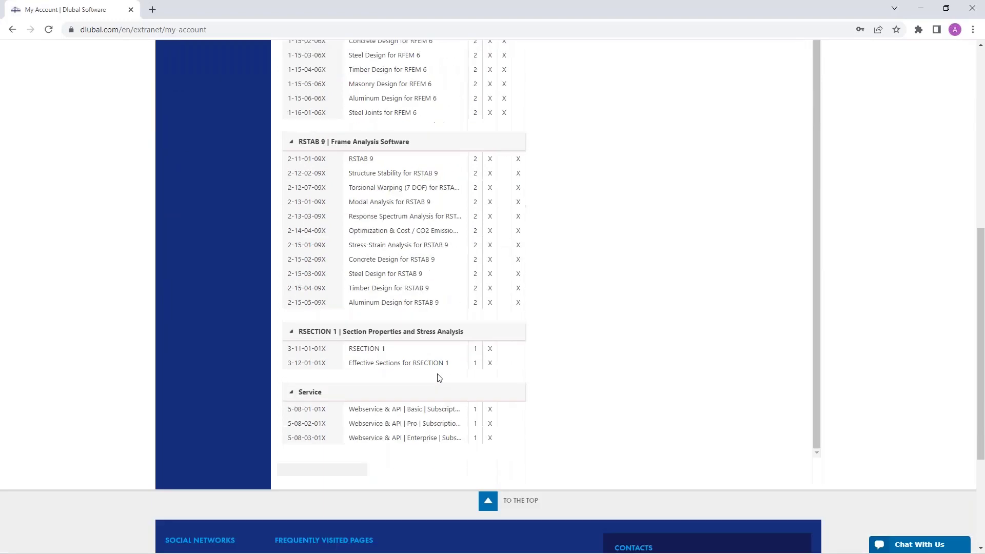
{"action": "scroll", "coordinate": [439, 377], "scroll_direction": "up", "scroll_amount": 2}
{"action": "scroll", "coordinate": [439, 378], "scroll_direction": "up", "scroll_amount": 1}
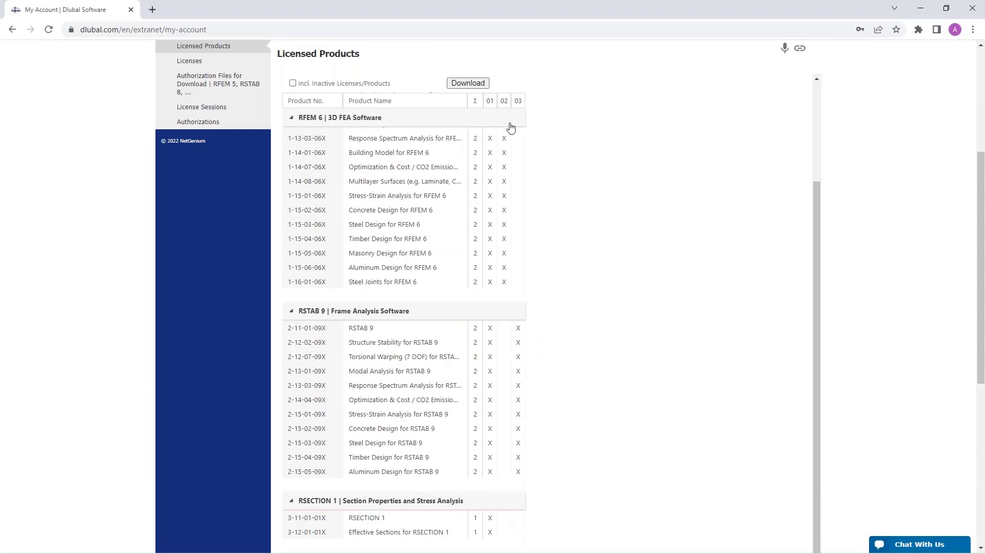
{"action": "mouse_move", "coordinate": [518, 101]}
{"action": "scroll", "coordinate": [554, 349], "scroll_direction": "up", "scroll_amount": 3}
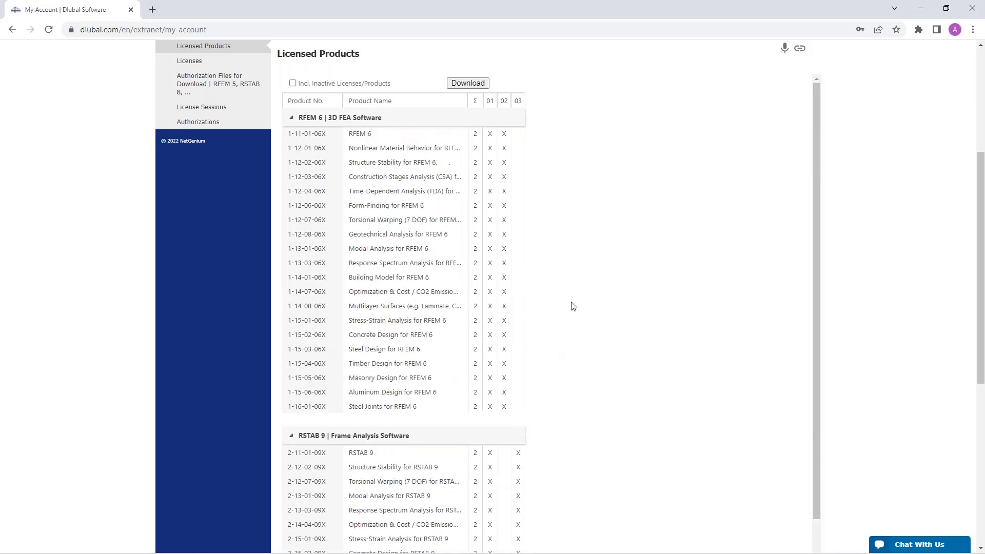
{"action": "scroll", "coordinate": [359, 301], "scroll_direction": "up", "scroll_amount": 4}
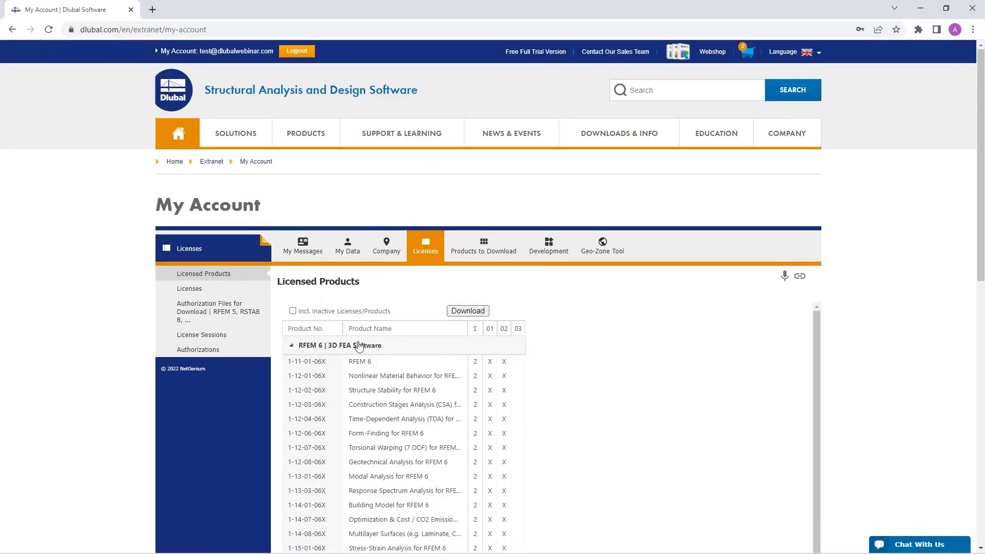
- View the active and currently borrowed licenses, the authorization files for RFEM 5 and RSTAB 8, and the license sessions
{"action": "left_click", "coordinate": [188, 289]}
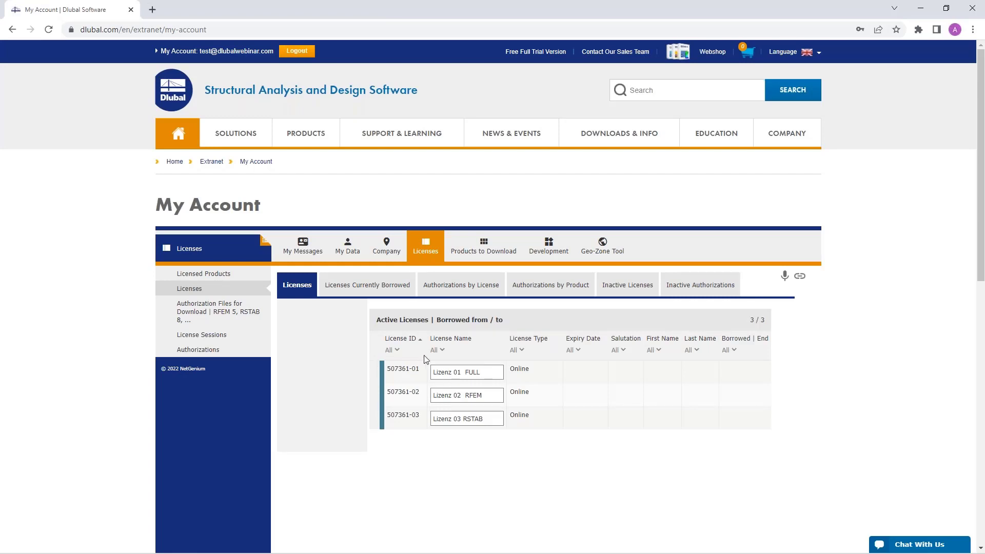
{"action": "left_click", "coordinate": [350, 286]}
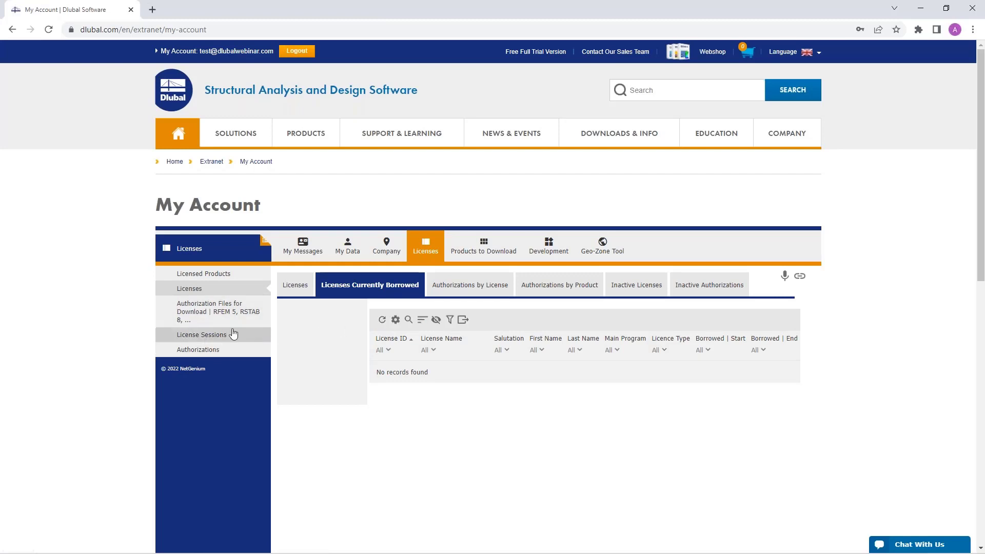
{"action": "left_click", "coordinate": [208, 311]}
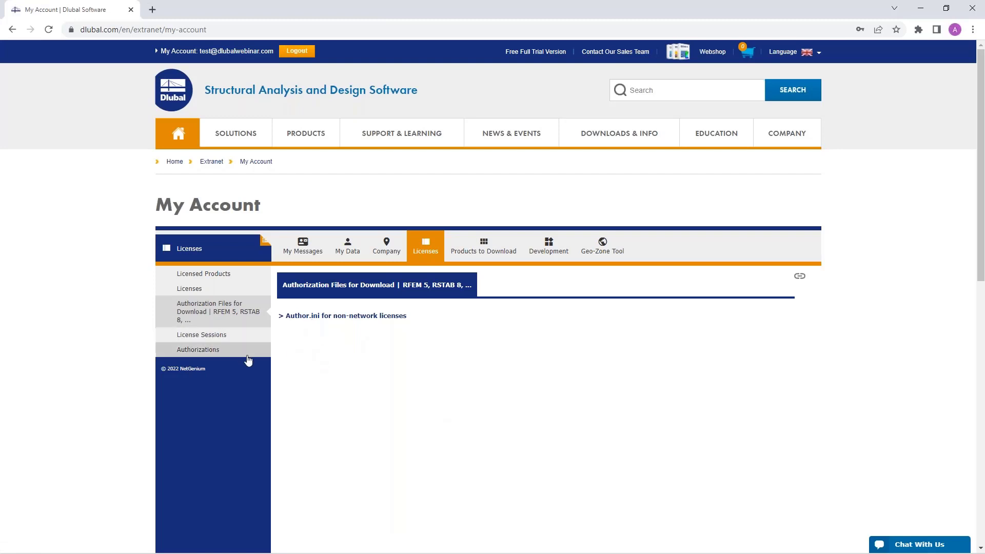
{"action": "left_click", "coordinate": [210, 337]}
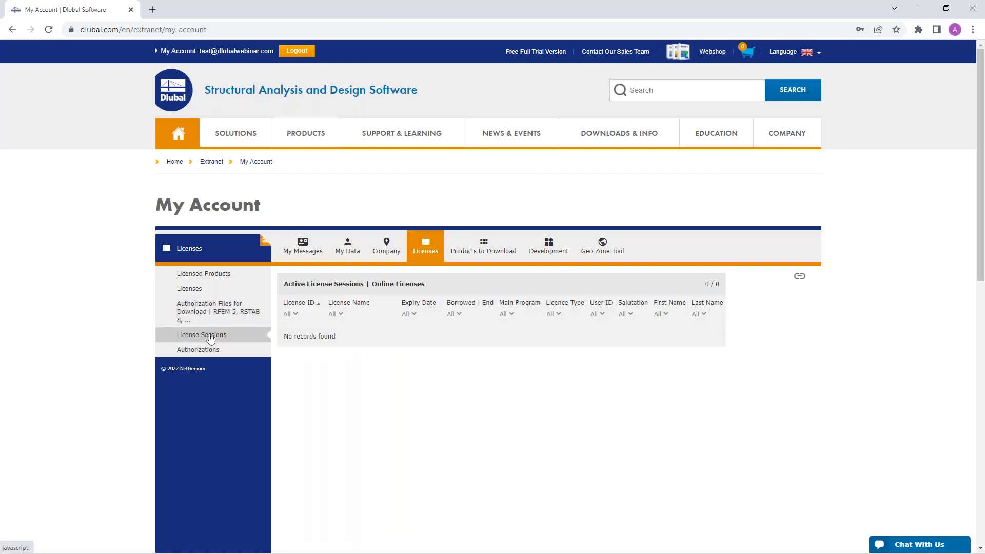
- View the list of active license authorizations with their products and program versions
{"action": "left_click", "coordinate": [207, 351]}
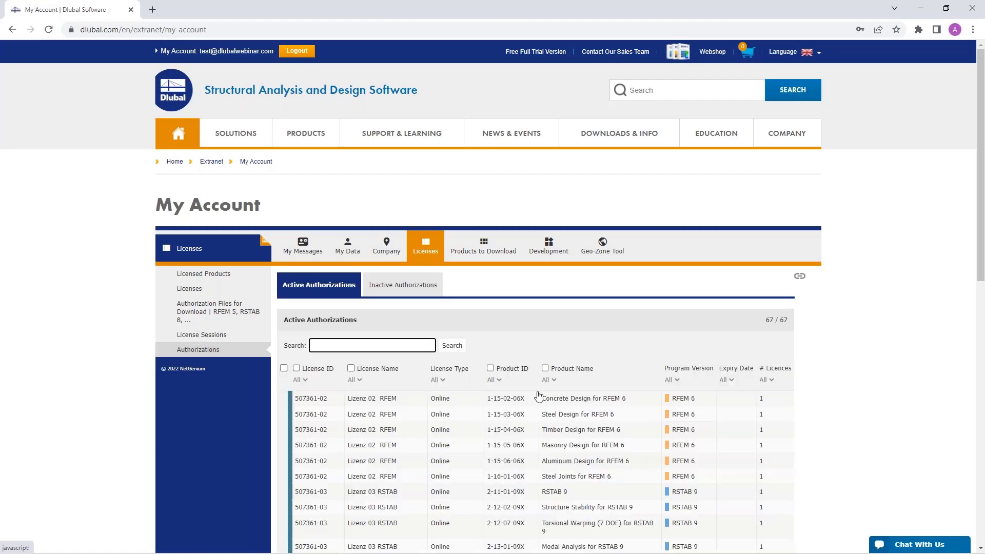
{"action": "scroll", "coordinate": [537, 395], "scroll_direction": "down", "scroll_amount": 2}
{"action": "scroll", "coordinate": [536, 395], "scroll_direction": "up", "scroll_amount": 2}
- View the current program versions available for download for R20 and R19, and browse the older versions
{"action": "left_click", "coordinate": [477, 249]}
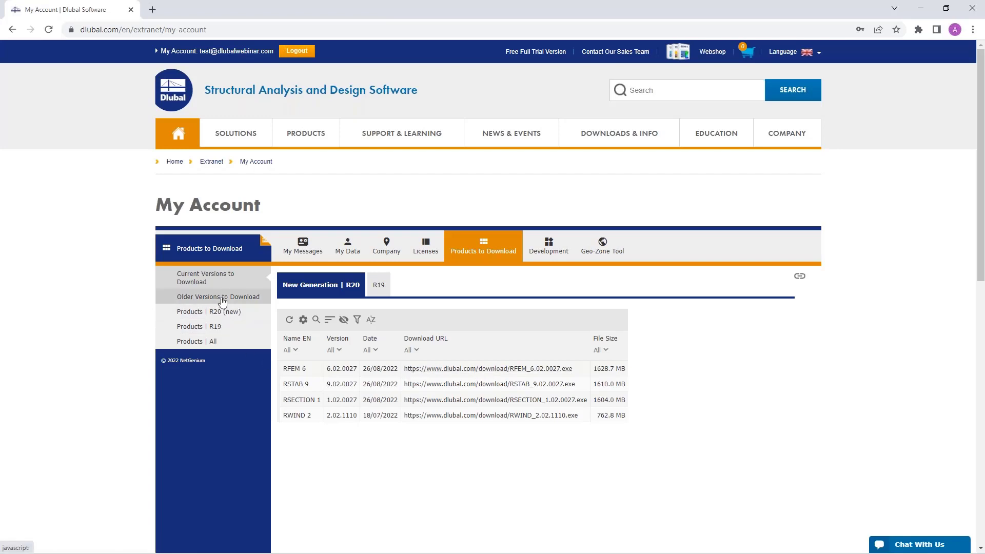
{"action": "left_click", "coordinate": [378, 289]}
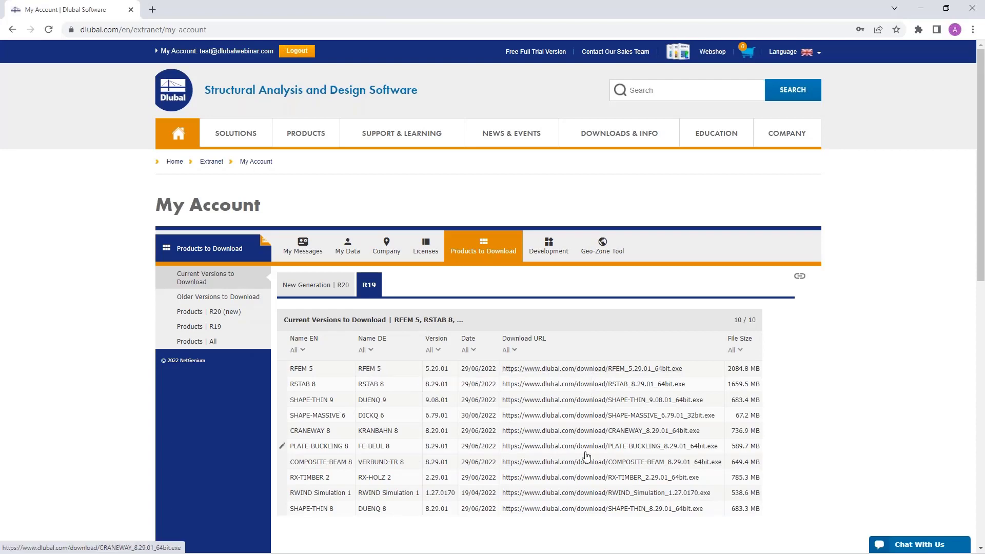
{"action": "left_click", "coordinate": [205, 296]}
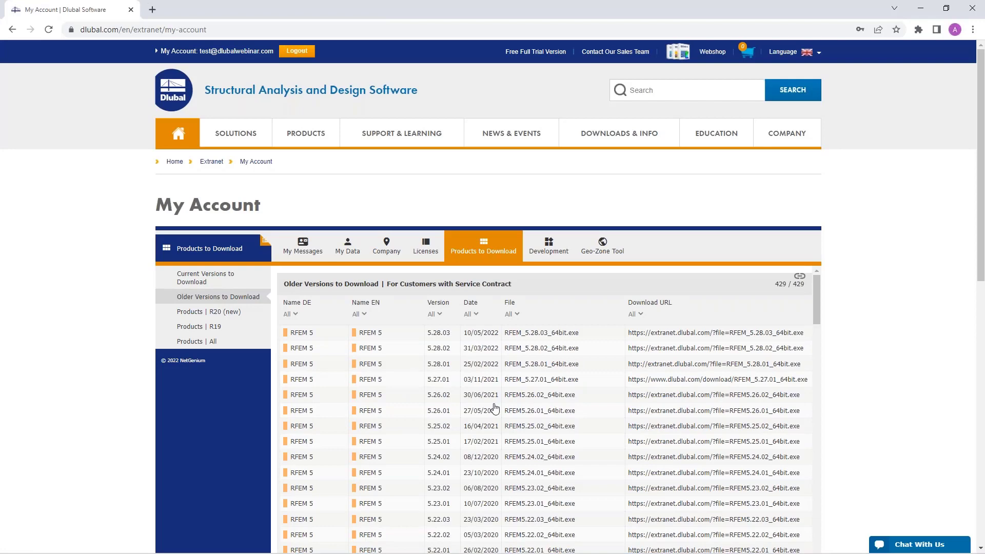
{"action": "scroll", "coordinate": [494, 407], "scroll_direction": "down", "scroll_amount": 3}
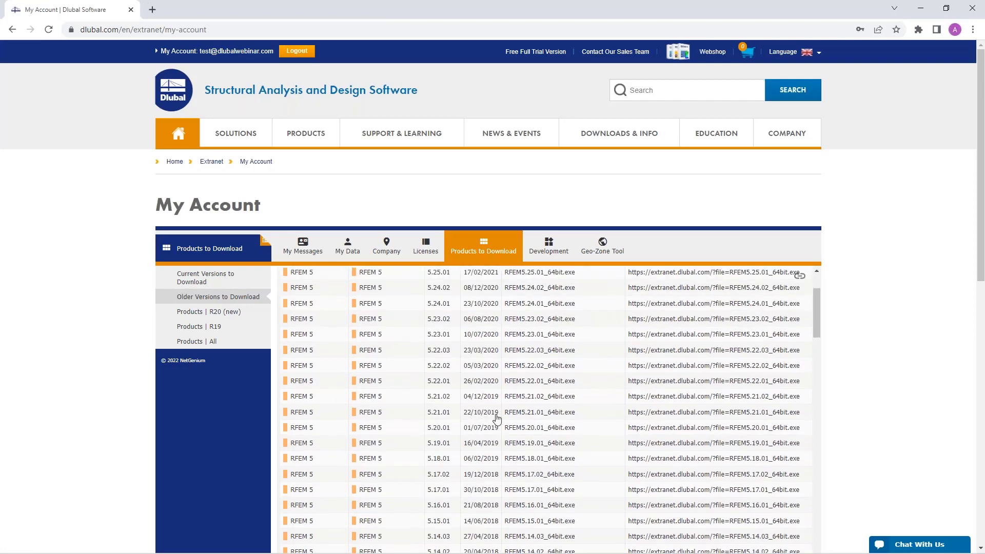
{"action": "scroll", "coordinate": [545, 434], "scroll_direction": "down", "scroll_amount": 20}
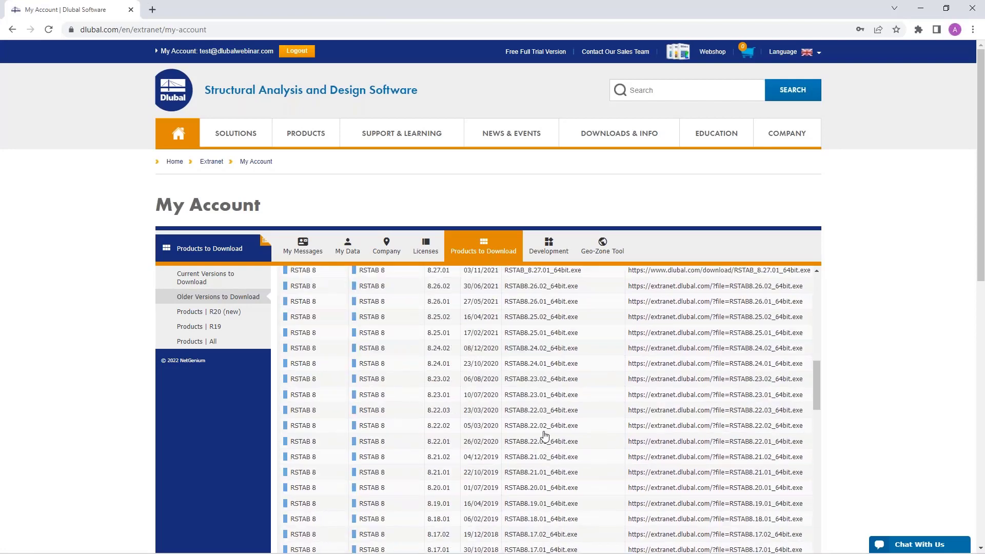
{"action": "scroll", "coordinate": [492, 428], "scroll_direction": "up", "scroll_amount": 20}
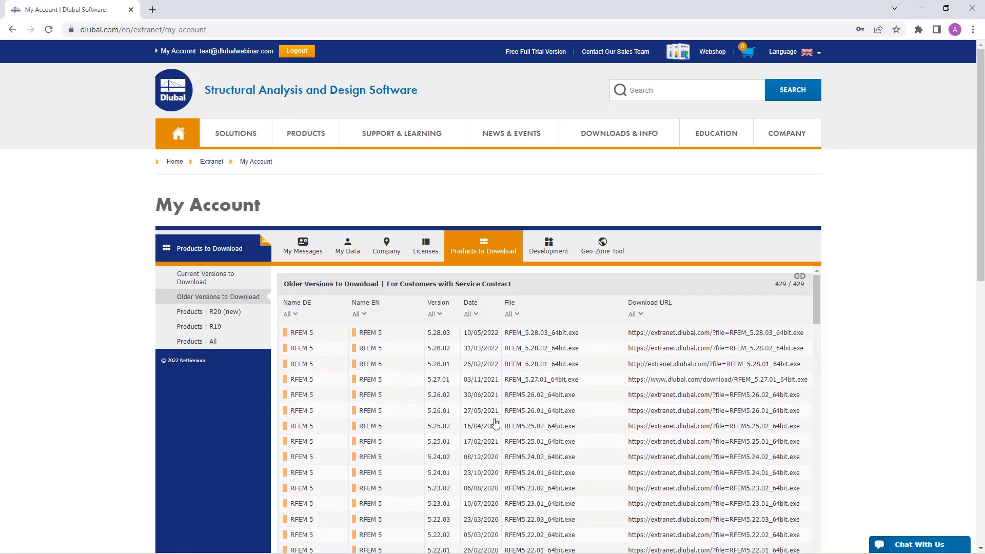
- View the R20 first-license product list with prices and open the product web page of Form-Finding for RFEM 6
{"action": "left_click", "coordinate": [195, 313]}
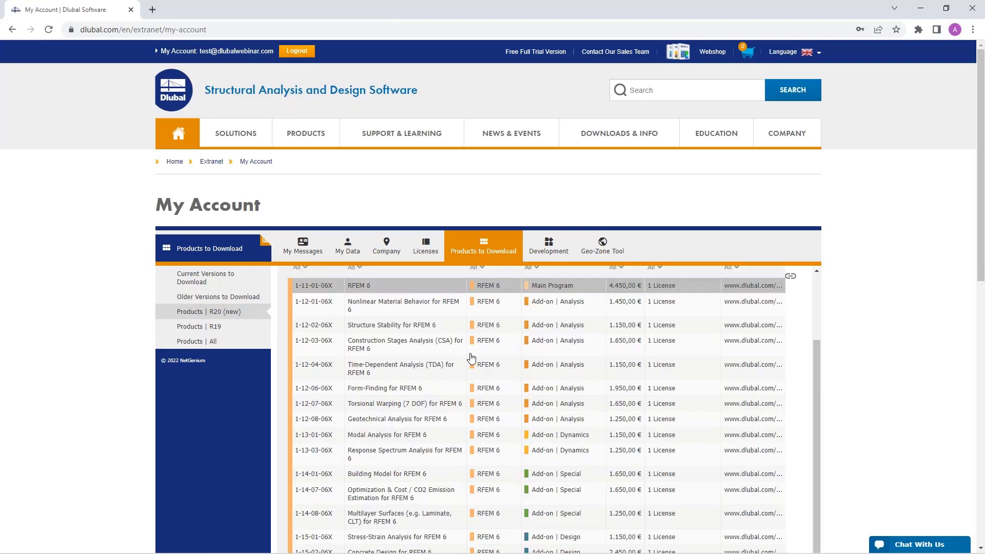
{"action": "scroll", "coordinate": [471, 358], "scroll_direction": "up", "scroll_amount": 3}
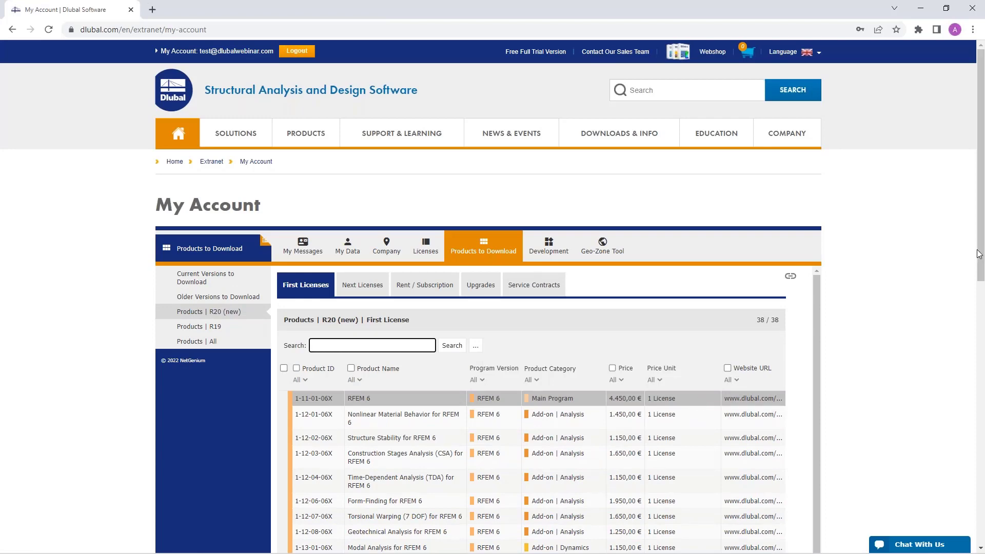
{"action": "left_click_drag", "start_coordinate": [978, 254], "coordinate": [983, 324]}
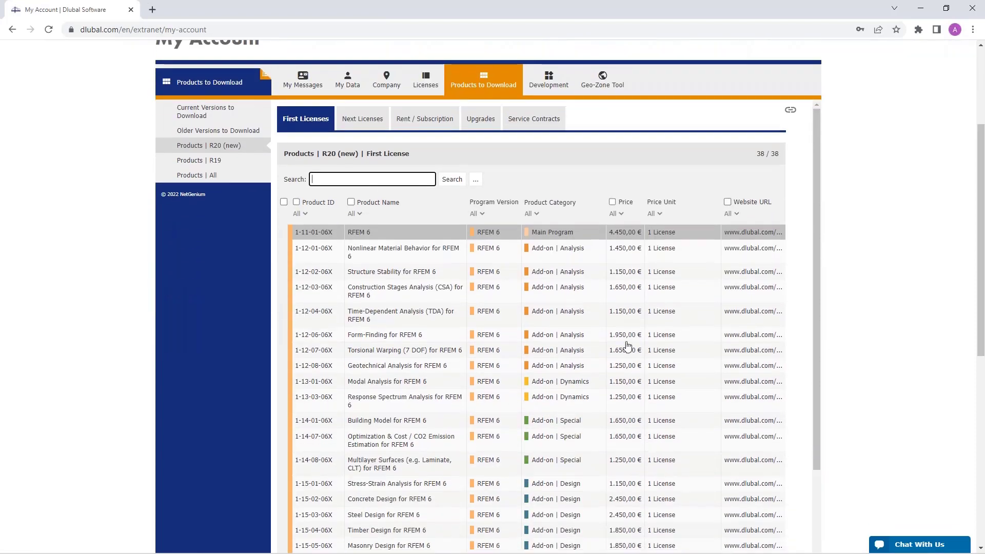
{"action": "left_click", "coordinate": [445, 339]}
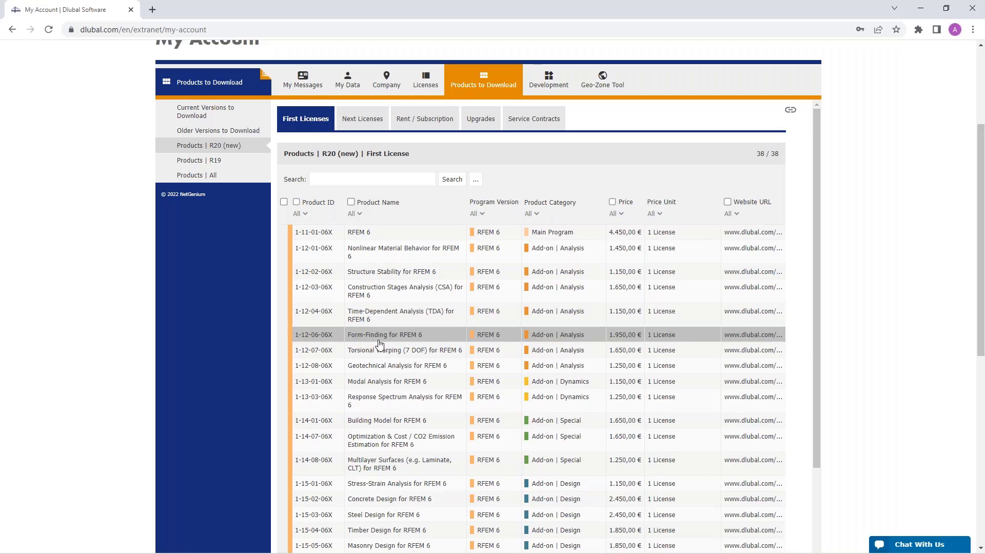
{"action": "left_click", "coordinate": [753, 336]}
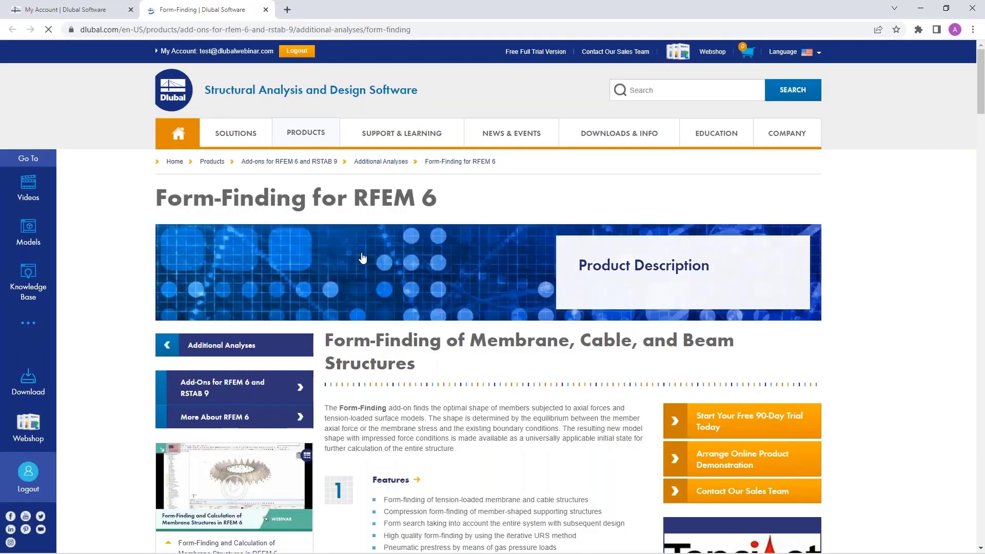
- Examine the Form-Finding product page, including its features, purchased licenses and price options
{"action": "scroll", "coordinate": [858, 319], "scroll_direction": "down", "scroll_amount": 2}
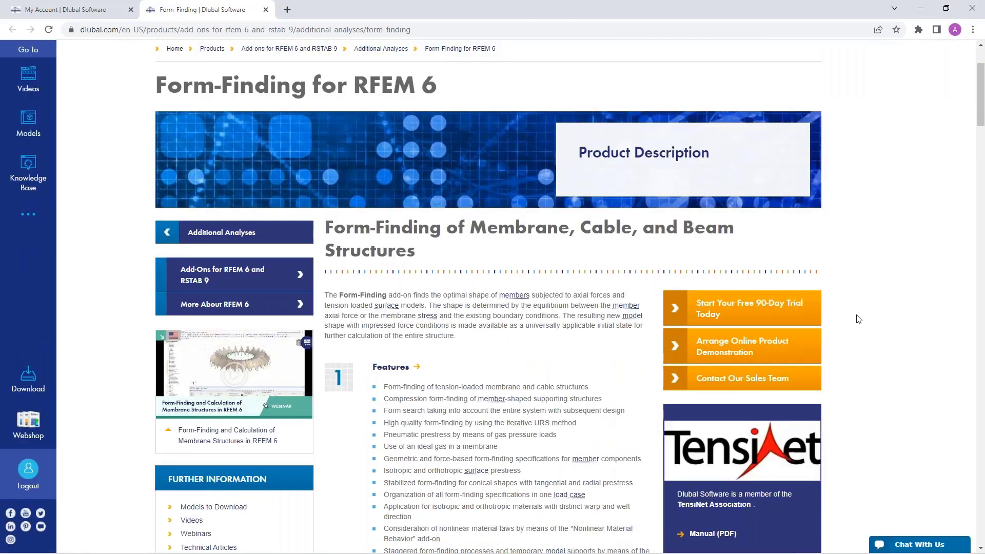
{"action": "scroll", "coordinate": [858, 319], "scroll_direction": "down", "scroll_amount": 20}
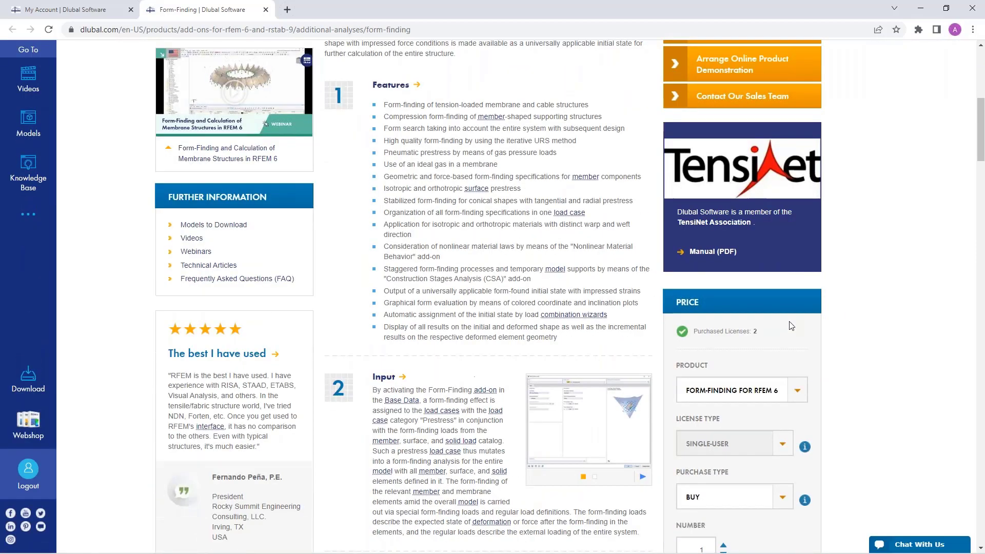
{"action": "scroll", "coordinate": [747, 326], "scroll_direction": "up", "scroll_amount": 15}
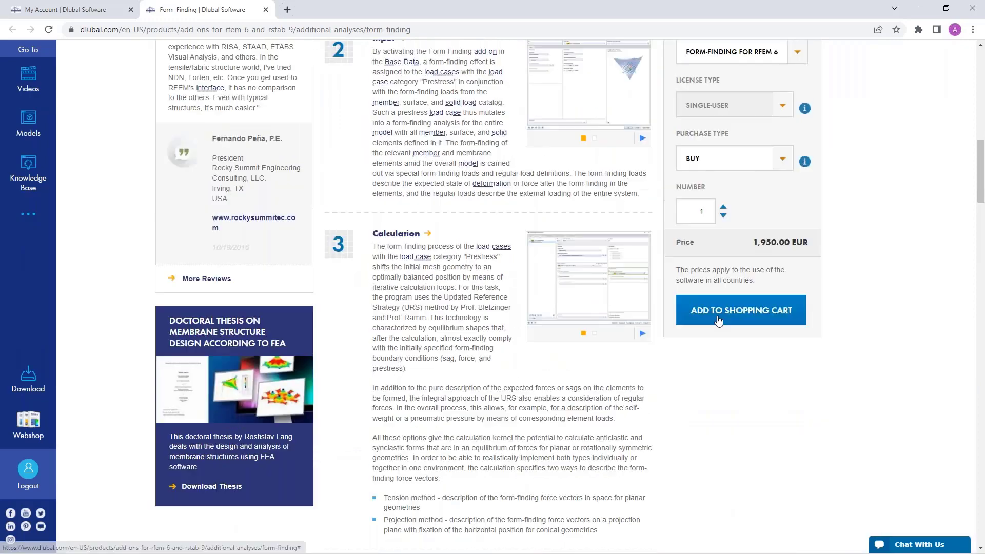
{"action": "scroll", "coordinate": [659, 313], "scroll_direction": "up", "scroll_amount": 2}
{"action": "scroll", "coordinate": [659, 313], "scroll_direction": "down", "scroll_amount": 2}
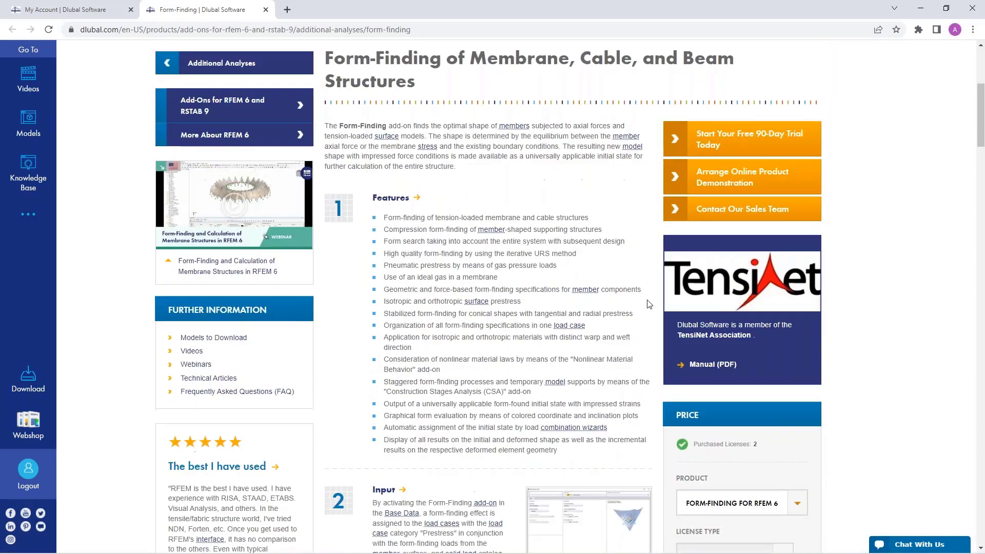
{"action": "scroll", "coordinate": [648, 304], "scroll_direction": "up", "scroll_amount": 5}
- Return to the account page and view the R19 product list and the list of all products
{"action": "left_click", "coordinate": [62, 8]}
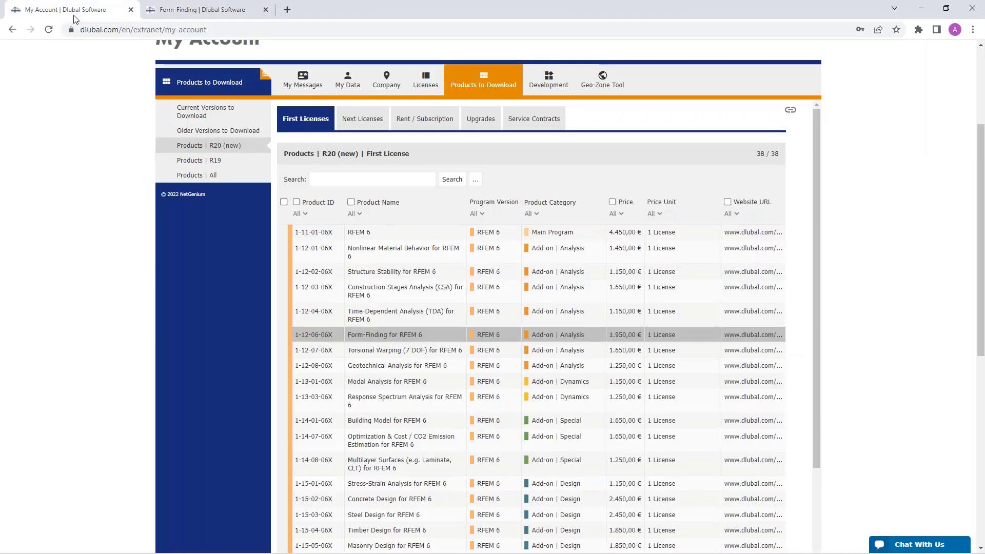
{"action": "left_click", "coordinate": [195, 160]}
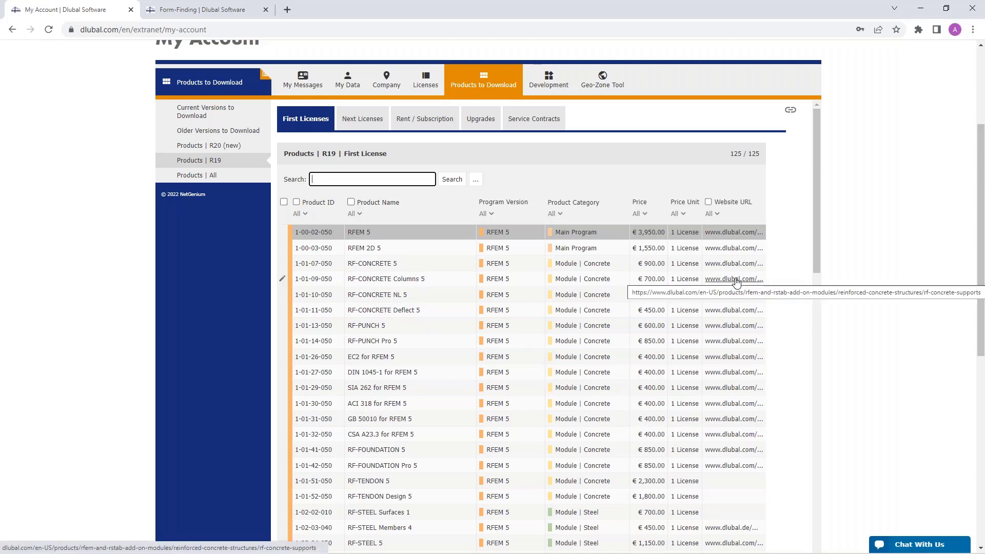
{"action": "left_click", "coordinate": [197, 175]}
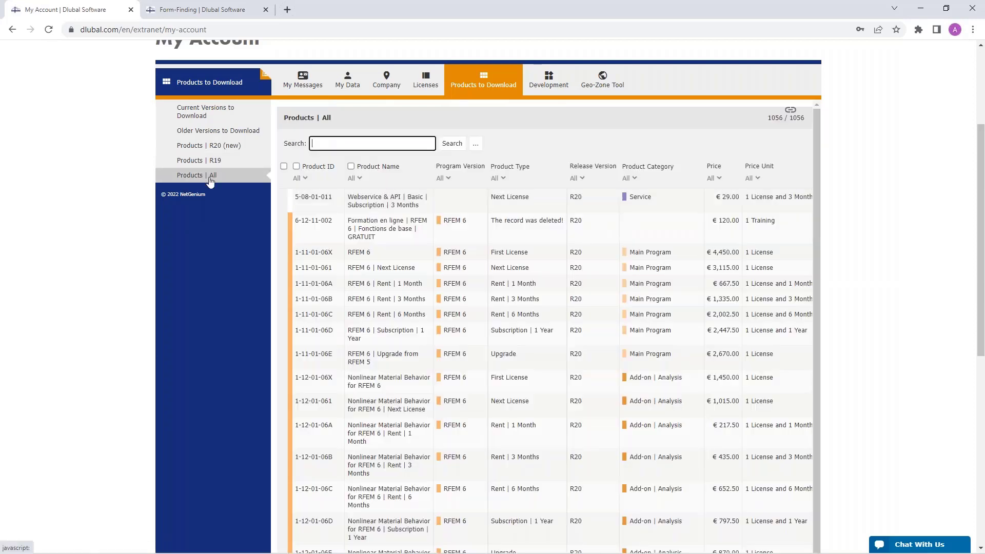
{"action": "scroll", "coordinate": [501, 318], "scroll_direction": "up", "scroll_amount": 2}
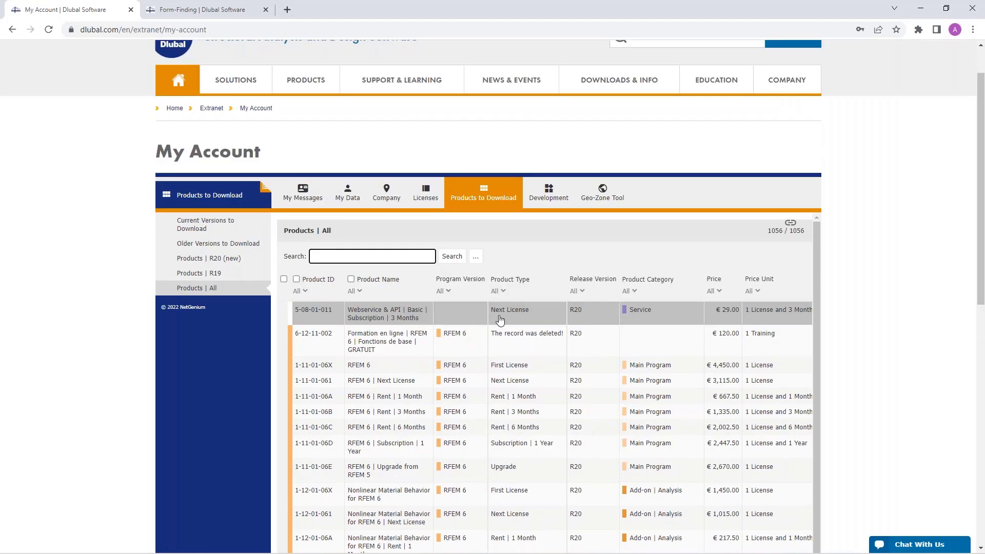
{"action": "scroll", "coordinate": [501, 318], "scroll_direction": "up", "scroll_amount": 2}
- Filter the implemented RFEM 6 features by the Steel joints add-on, view the Rectangular Hollow Sections entry, and clear the filter
{"action": "left_click", "coordinate": [548, 194]}
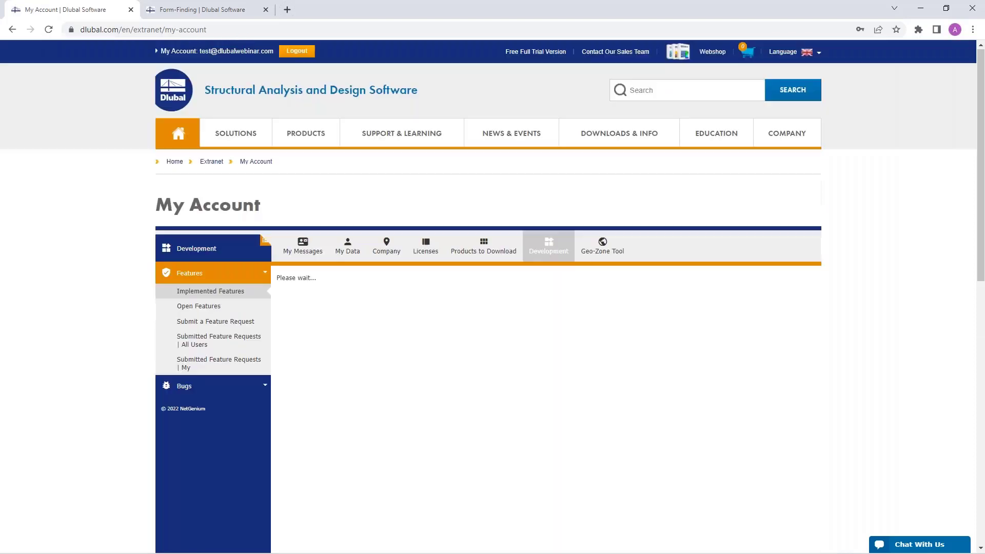
{"action": "scroll", "coordinate": [815, 309], "scroll_direction": "down", "scroll_amount": 2}
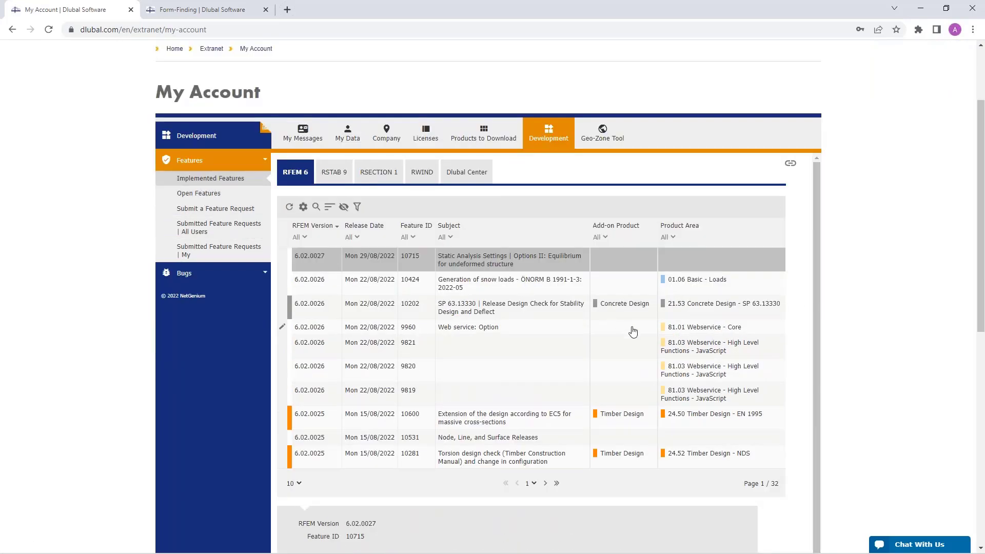
{"action": "left_click", "coordinate": [605, 237]}
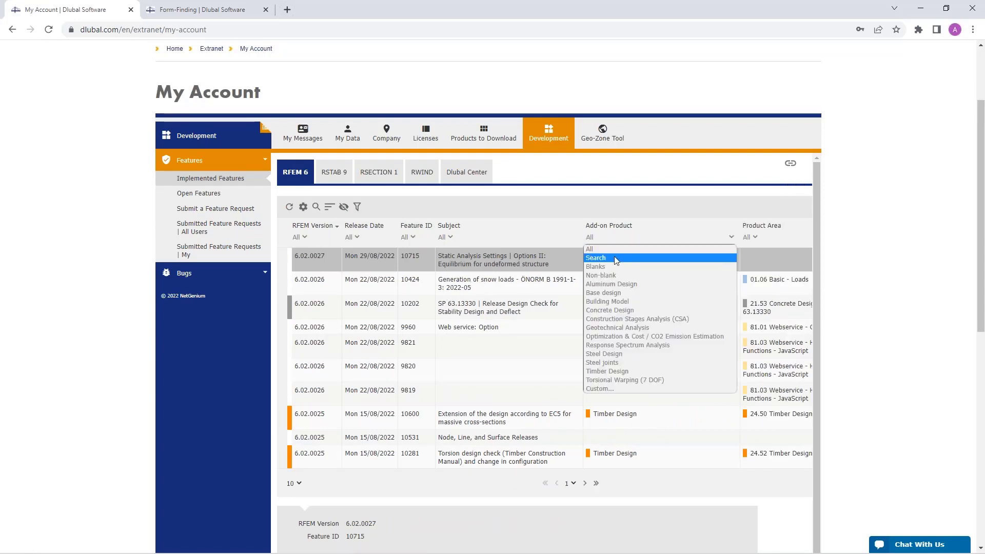
{"action": "left_click", "coordinate": [638, 362]}
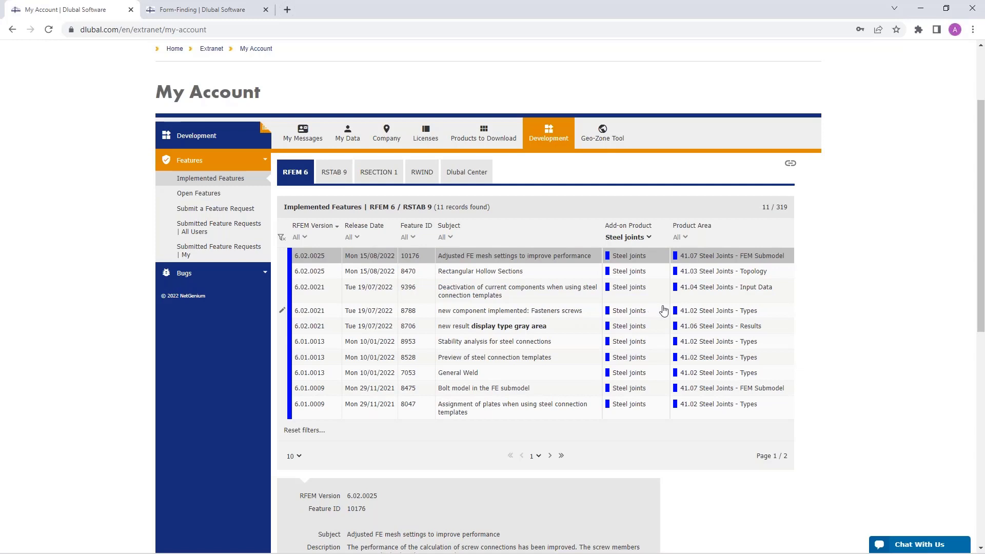
{"action": "left_click", "coordinate": [552, 273]}
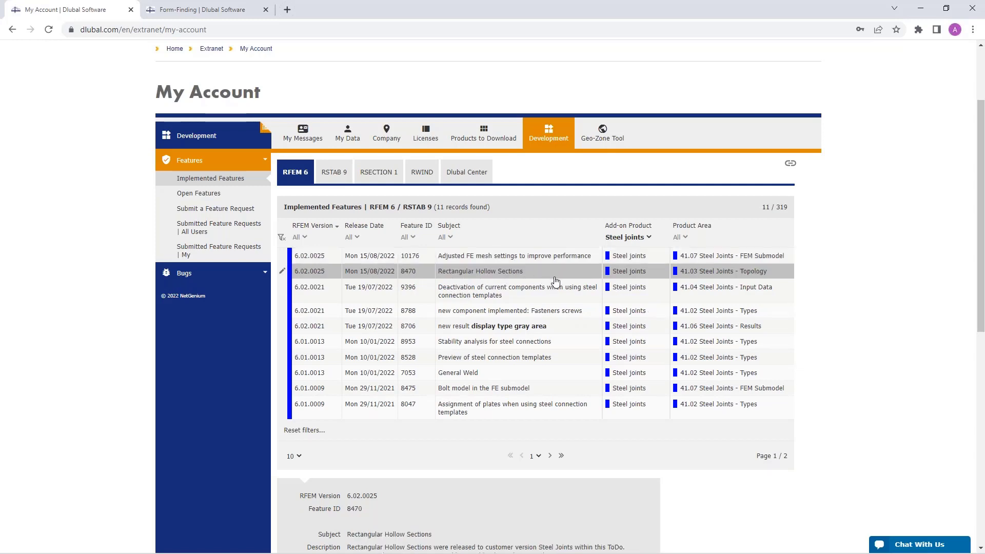
{"action": "left_click", "coordinate": [648, 238]}
{"action": "left_click", "coordinate": [624, 246]}
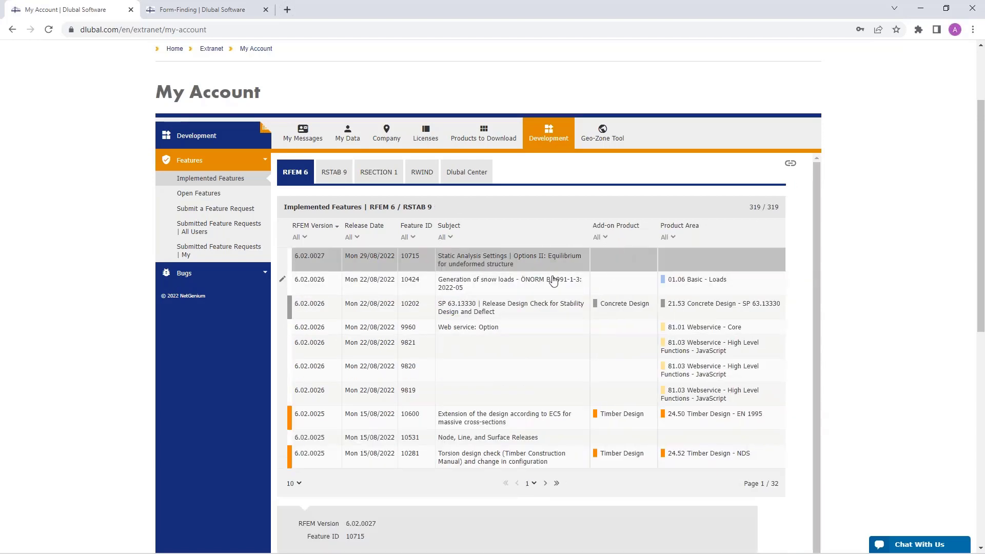
- View the implemented features of RSTAB 9 and RSECTION 1, and the open features of RFEM 6
{"action": "left_click", "coordinate": [335, 175]}
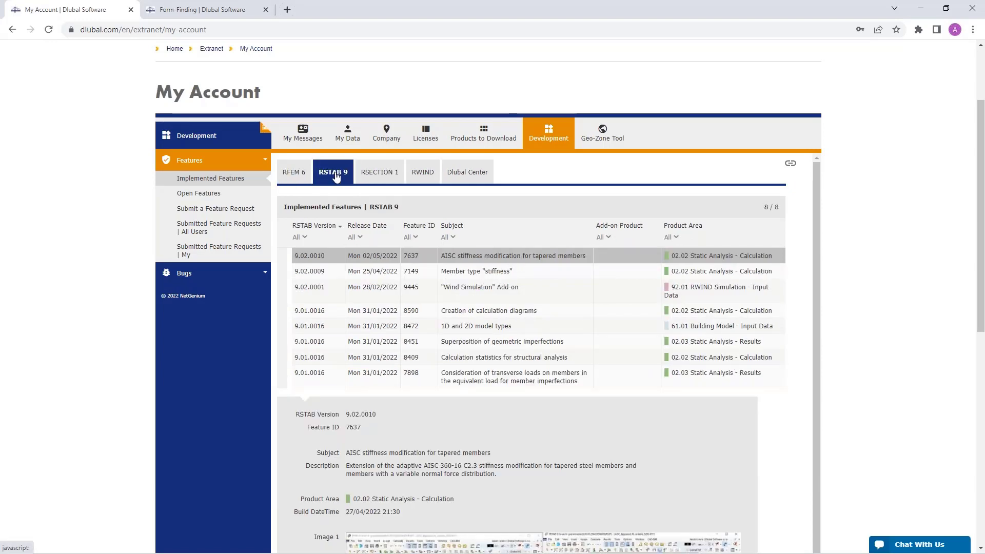
{"action": "left_click", "coordinate": [377, 174]}
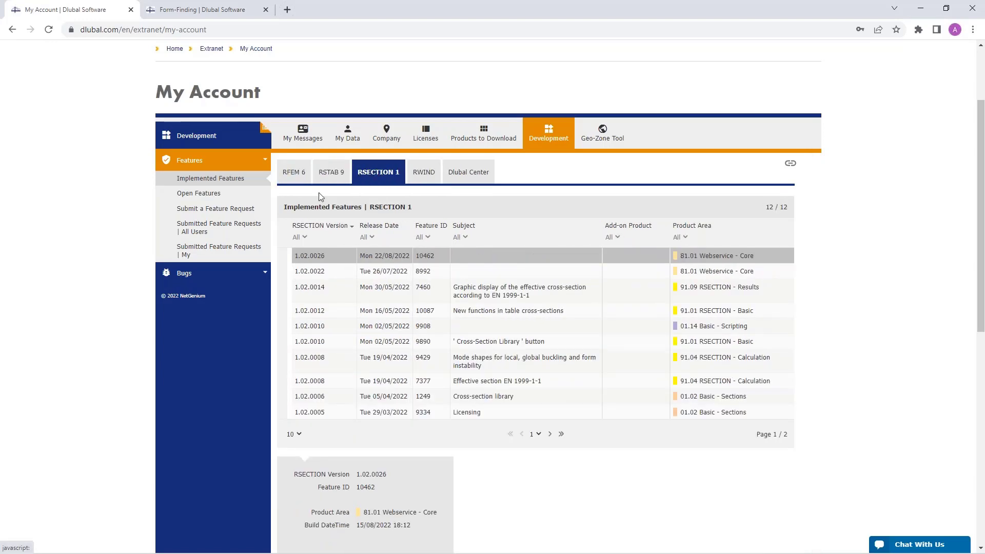
{"action": "left_click", "coordinate": [198, 194]}
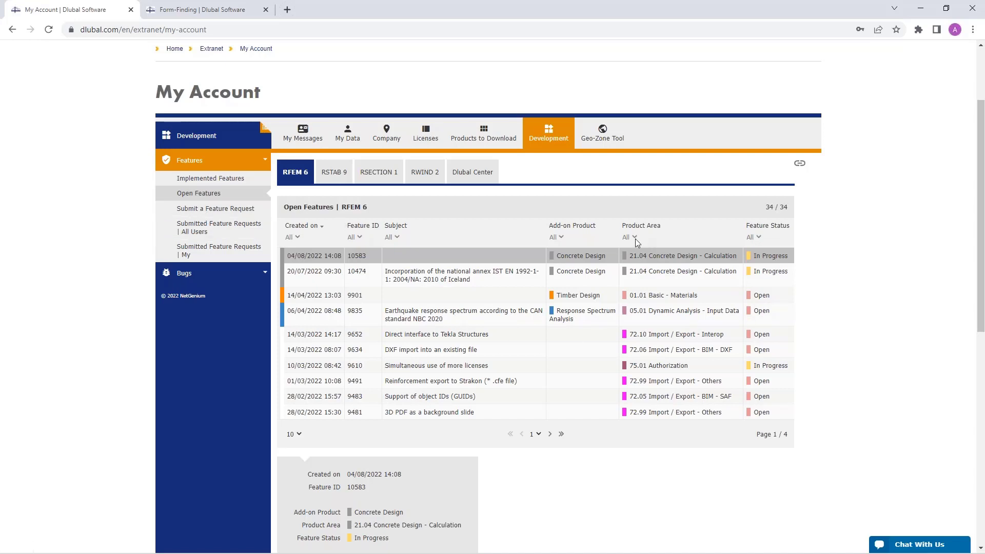
- Examine the blank feature request form with its description and attachment fields, and view the requests submitted by all users
{"action": "left_click", "coordinate": [220, 209]}
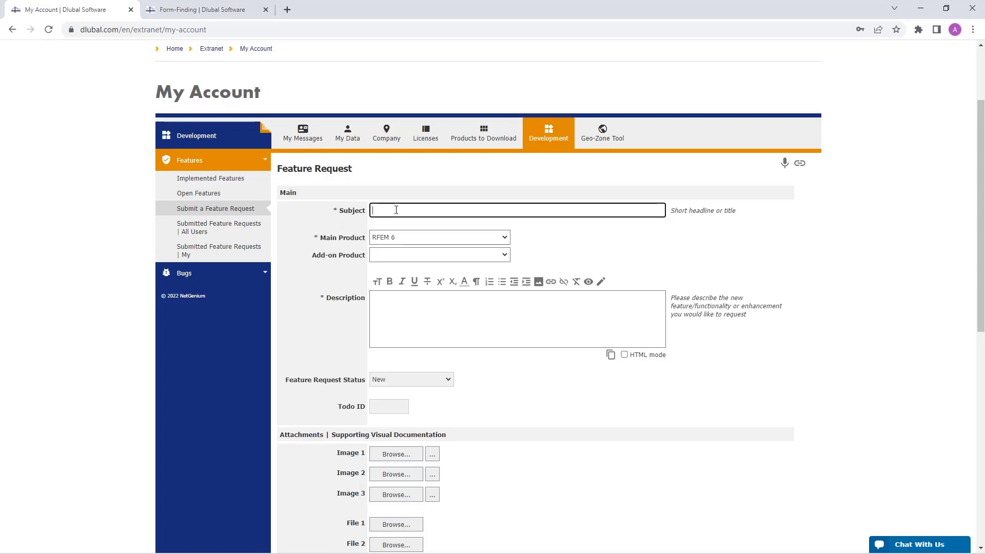
{"action": "left_click", "coordinate": [406, 308]}
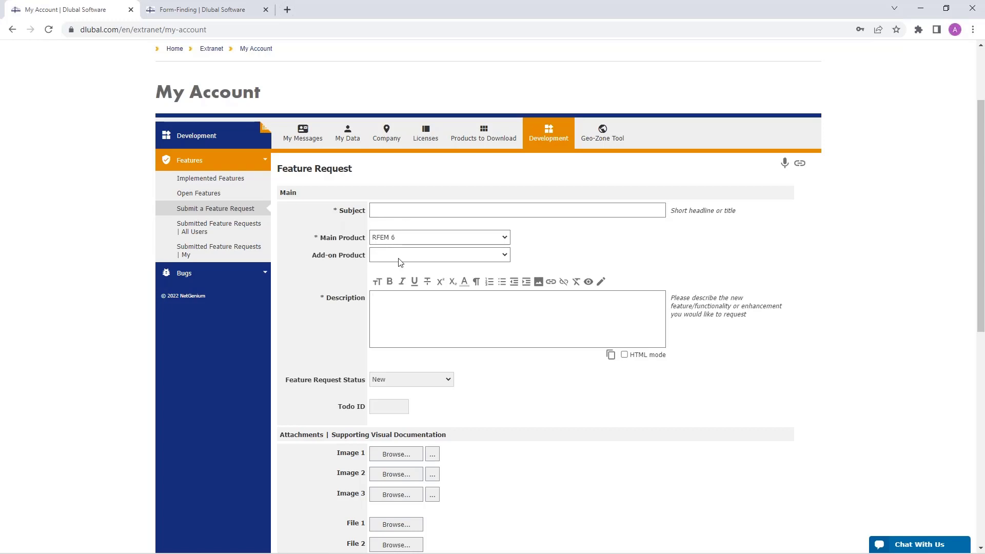
{"action": "scroll", "coordinate": [420, 381], "scroll_direction": "down", "scroll_amount": 2}
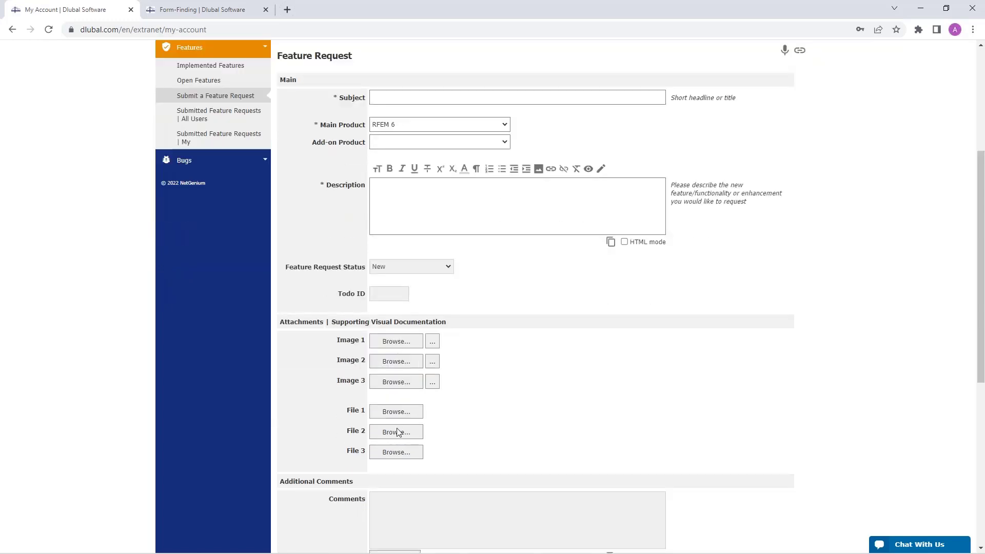
{"action": "scroll", "coordinate": [495, 377], "scroll_direction": "up", "scroll_amount": 4}
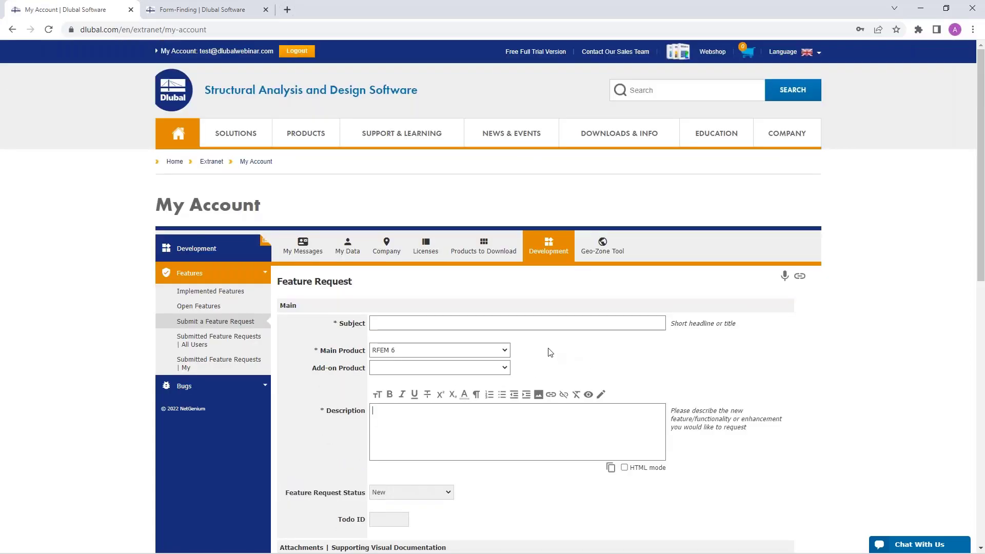
{"action": "scroll", "coordinate": [396, 342], "scroll_direction": "down", "scroll_amount": 2}
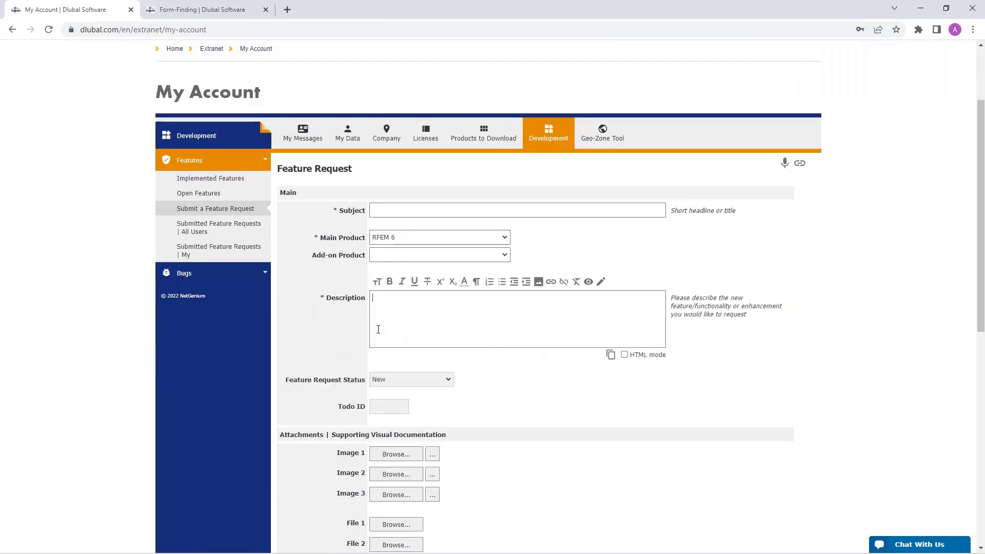
{"action": "left_click", "coordinate": [207, 231]}
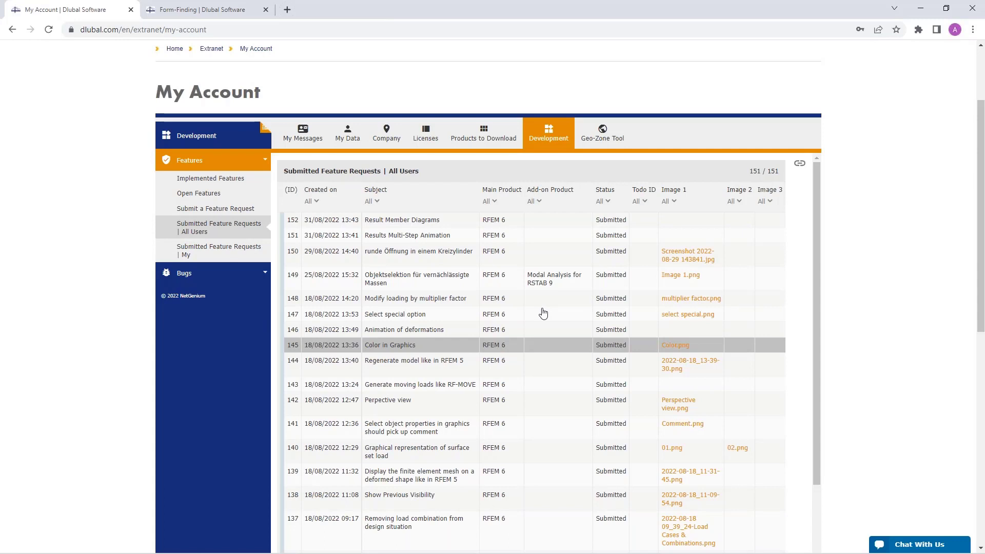
- View the account's own submitted feature requests and the Geo-Zone Tool section with its map clicks and billing
{"action": "left_click", "coordinate": [215, 254]}
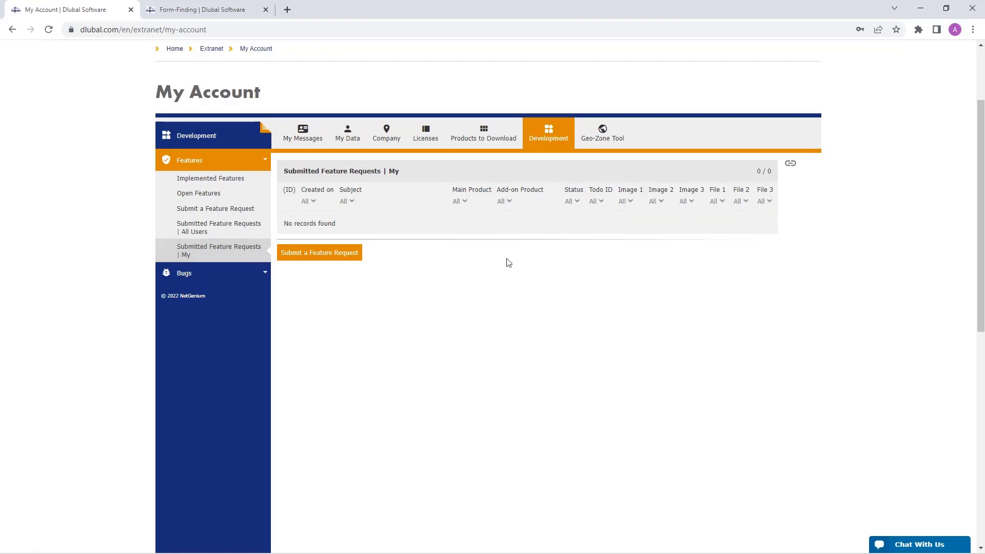
{"action": "scroll", "coordinate": [543, 324], "scroll_direction": "up", "scroll_amount": 1}
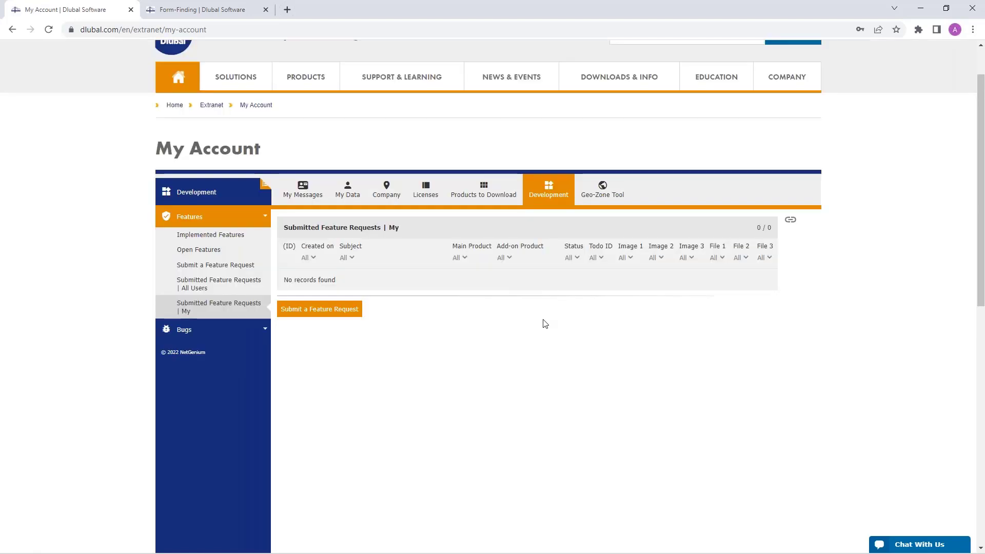
{"action": "left_click", "coordinate": [602, 188]}
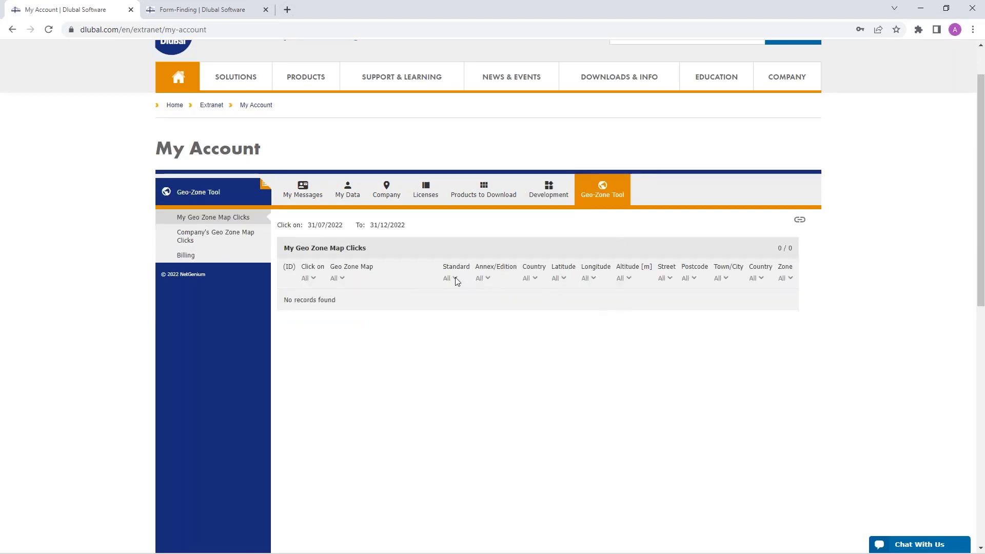
{"action": "left_click", "coordinate": [338, 252]}
{"action": "left_click", "coordinate": [187, 259]}
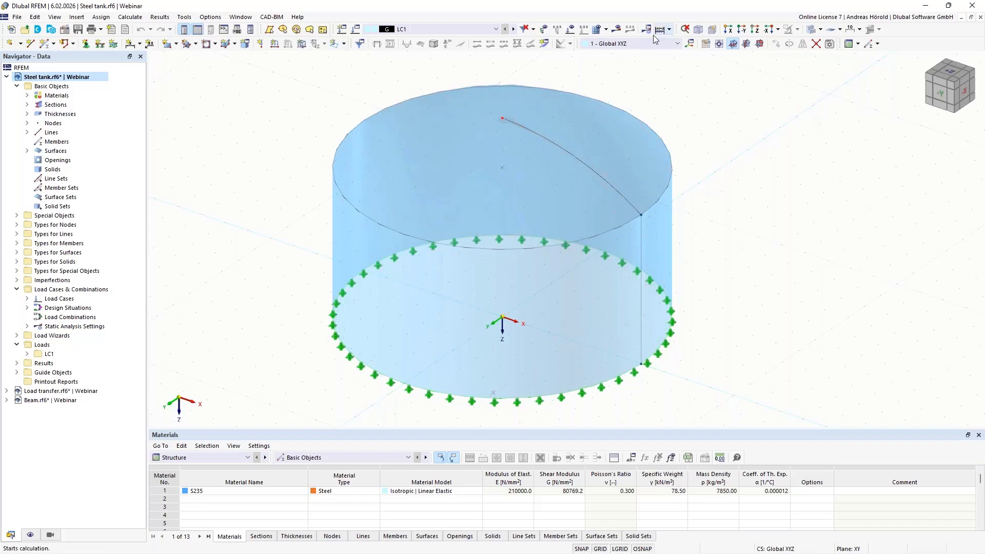
- Switch to RFEM and try to generate the mesh of the steel tank model, ignoring the plausibility check warning
{"action": "left_click", "coordinate": [598, 29]}
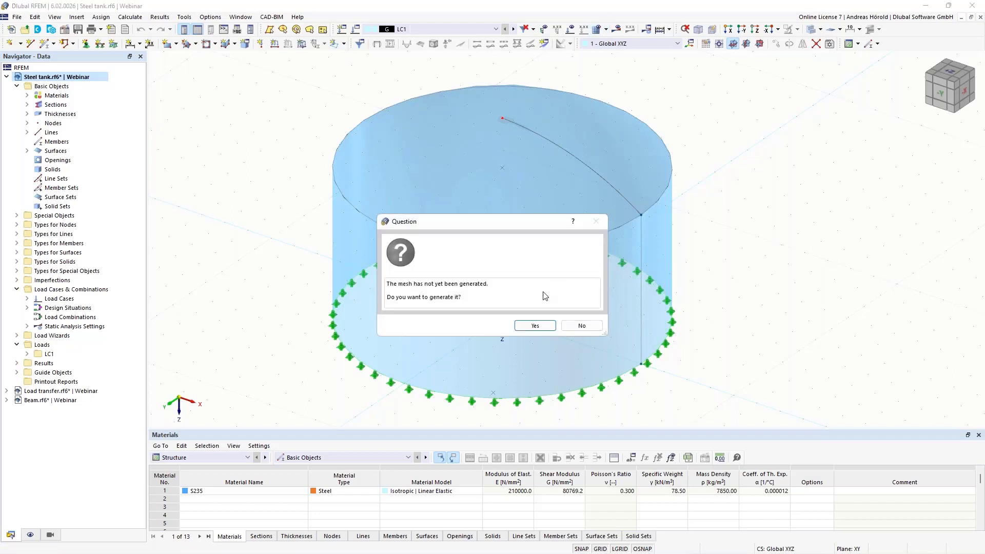
{"action": "left_click", "coordinate": [534, 329]}
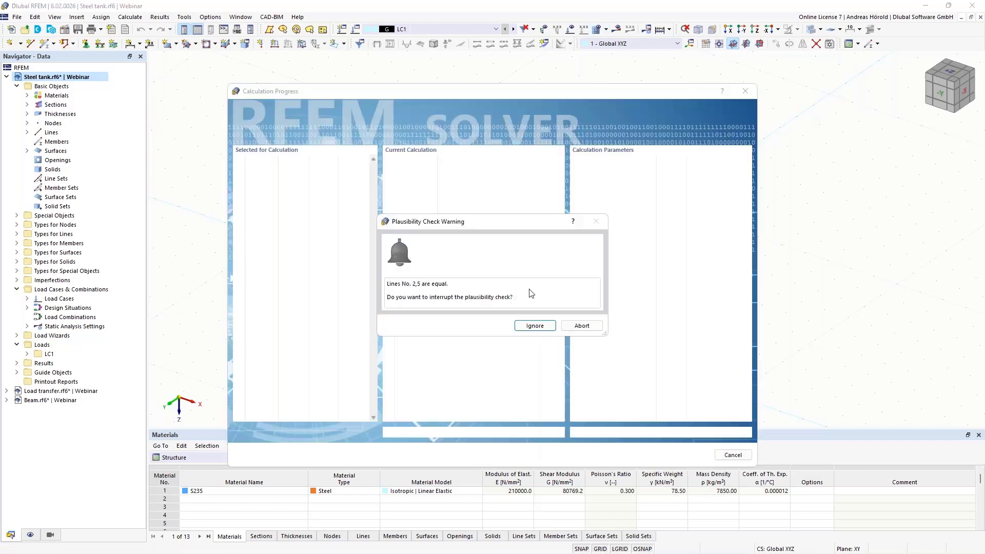
{"action": "left_click", "coordinate": [519, 328]}
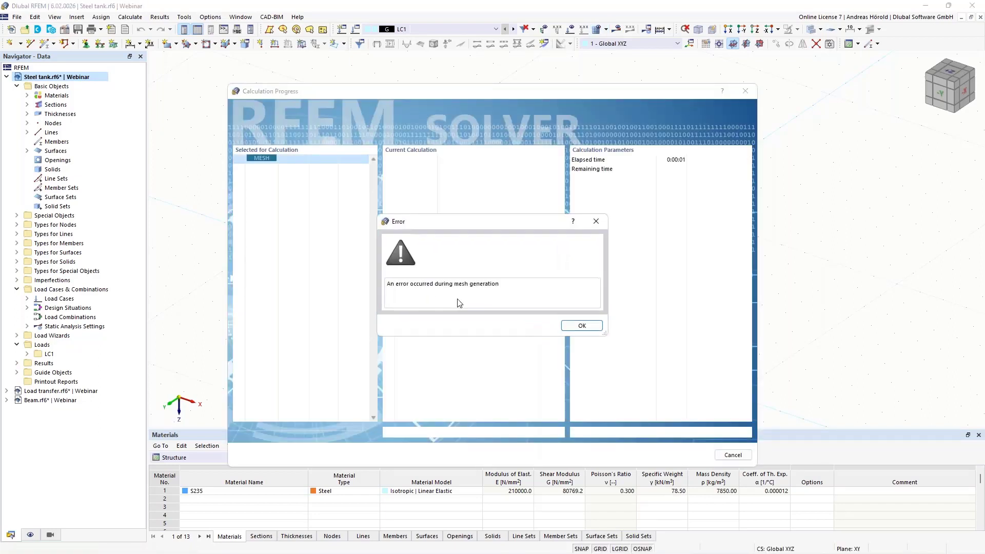
{"action": "left_click", "coordinate": [581, 326]}
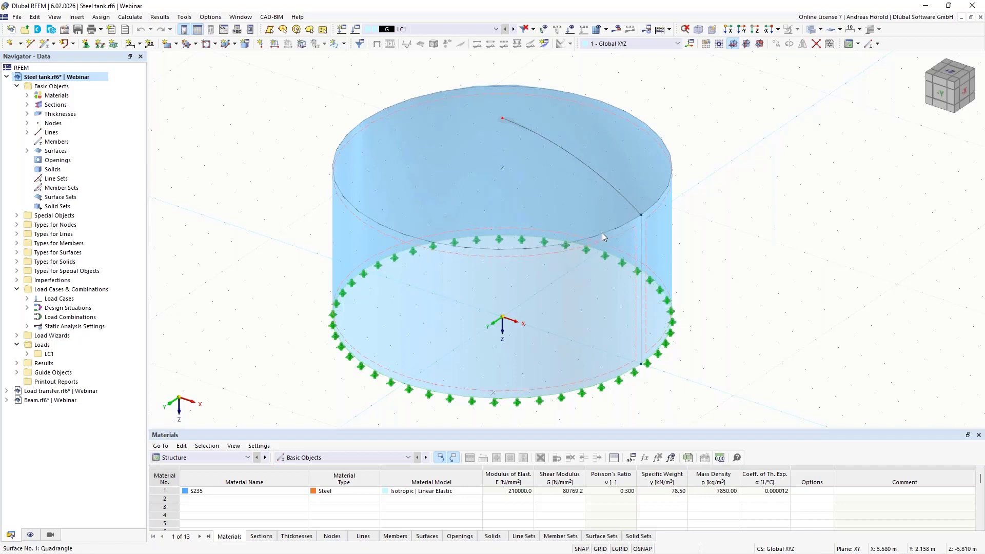
- Delete the rotated roof surface and the quadrangle wall surface of the steel tank
{"action": "left_click", "coordinate": [649, 182]}
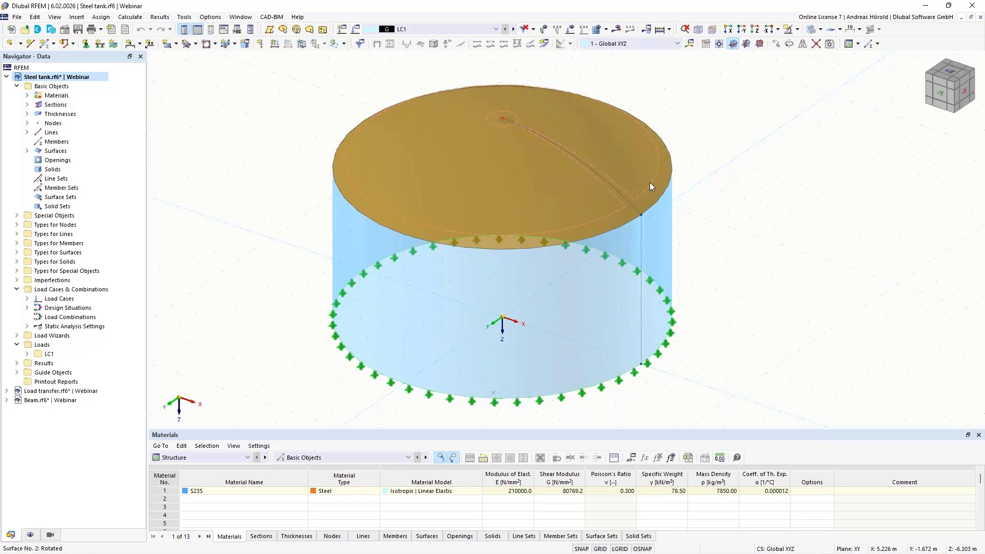
{"action": "key", "text": "Delete"}
{"action": "left_click", "coordinate": [648, 244]}
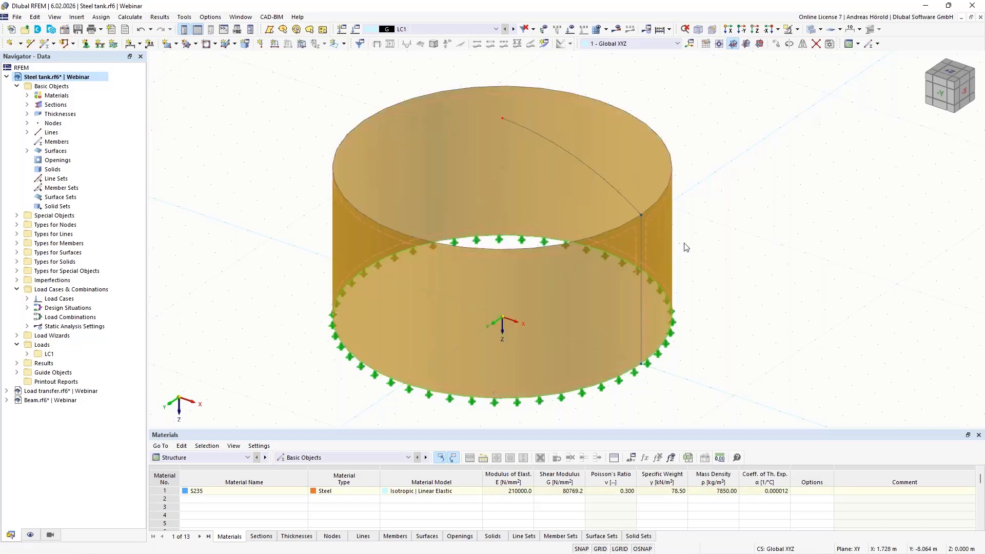
{"action": "key", "text": "Delete"}
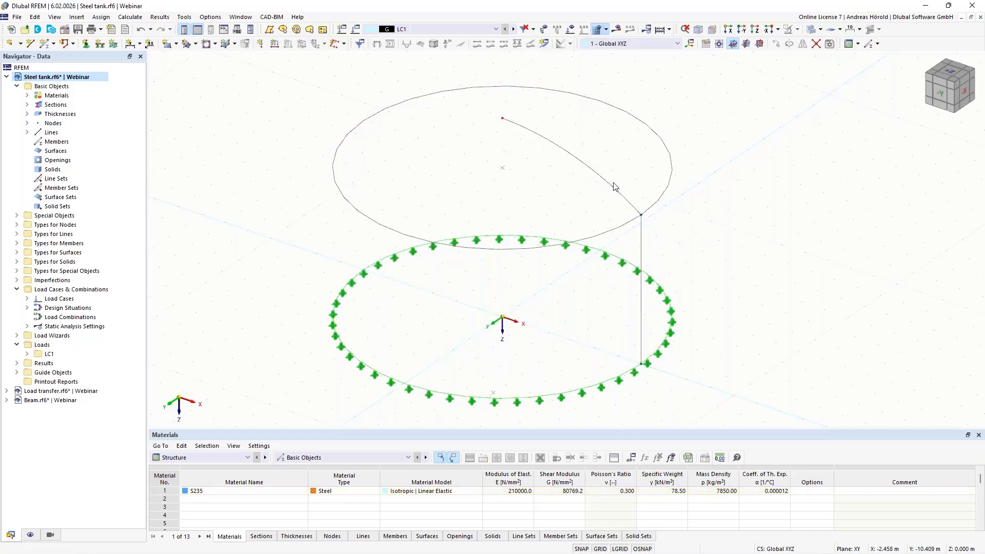
- Copy the roof arc and vertical wall line rotated 180° about the Z axis through the apex node, and connect the lines with both circles
{"action": "left_click", "coordinate": [643, 217]}
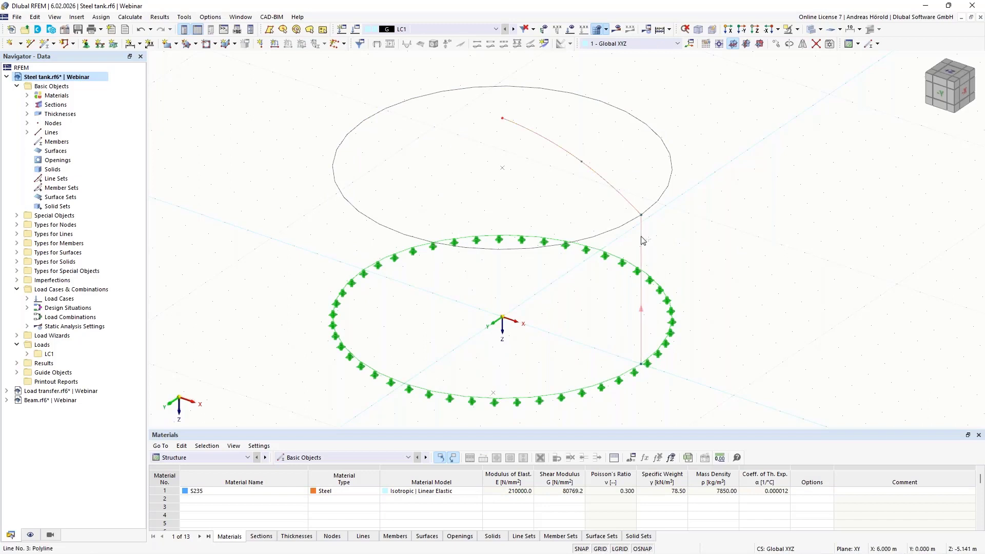
{"action": "left_click", "coordinate": [641, 235], "text": "ctrl"}
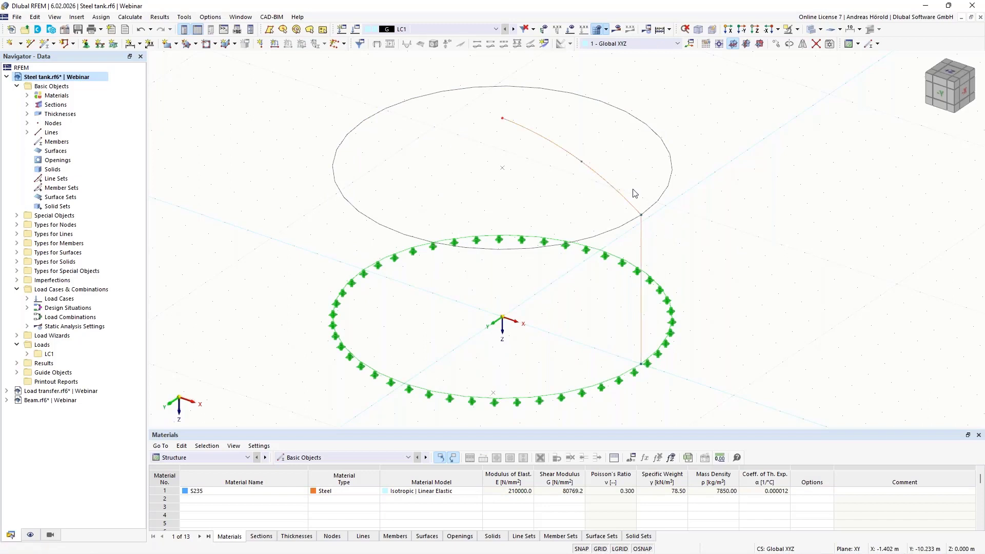
{"action": "left_click", "coordinate": [789, 45]}
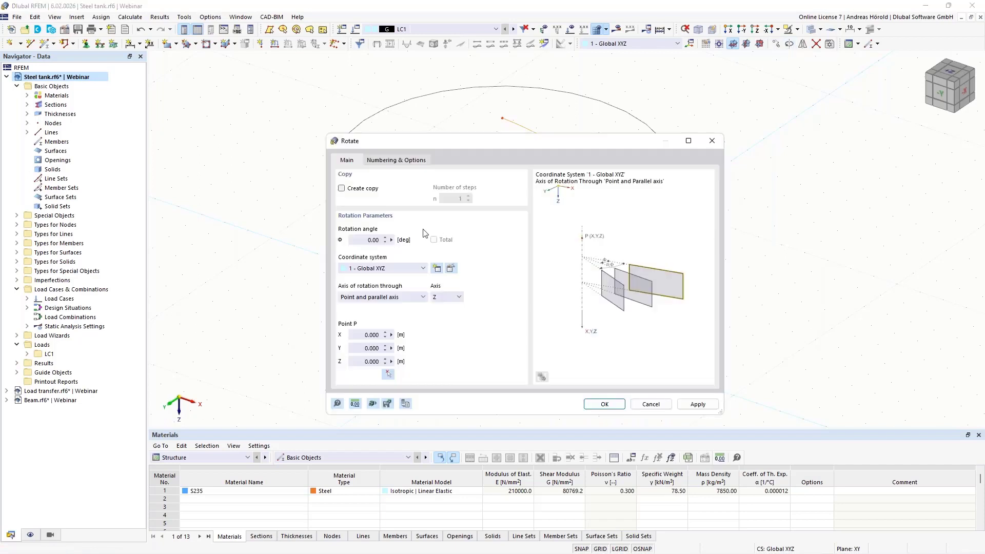
{"action": "left_click", "coordinate": [342, 188]}
{"action": "left_click", "coordinate": [393, 239]}
{"action": "type", "text": "180"}
{"action": "left_click", "coordinate": [388, 374]}
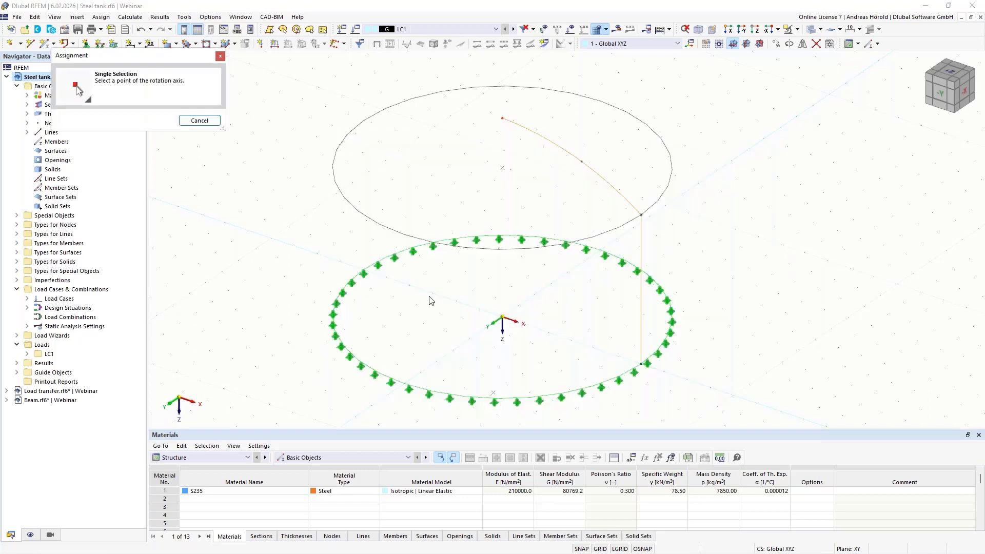
{"action": "left_click", "coordinate": [502, 119]}
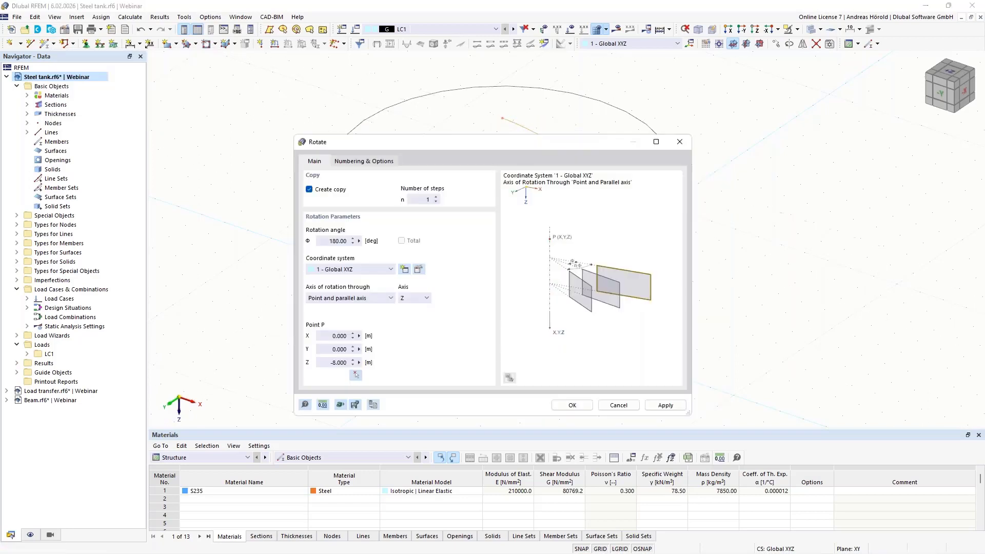
{"action": "left_click", "coordinate": [572, 405]}
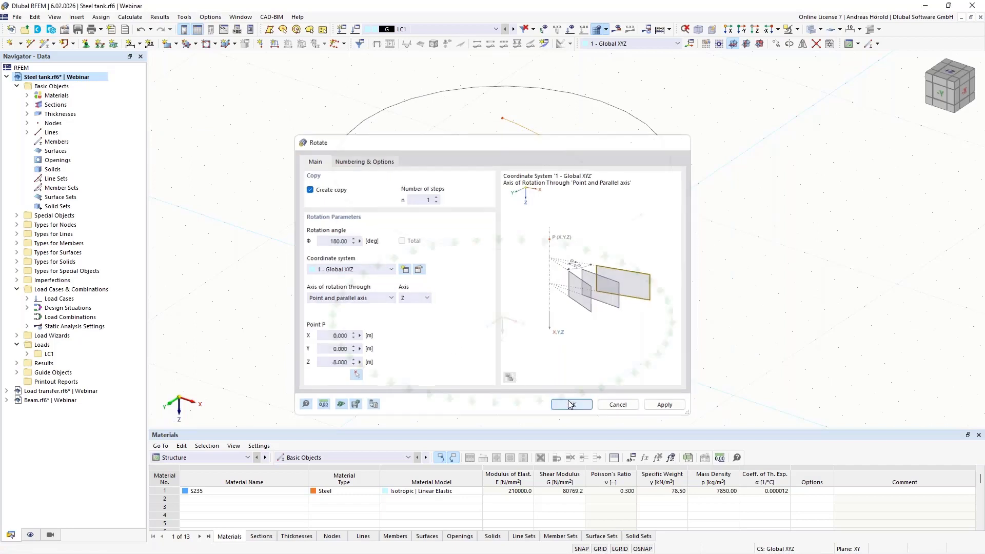
{"action": "left_click", "coordinate": [828, 271]}
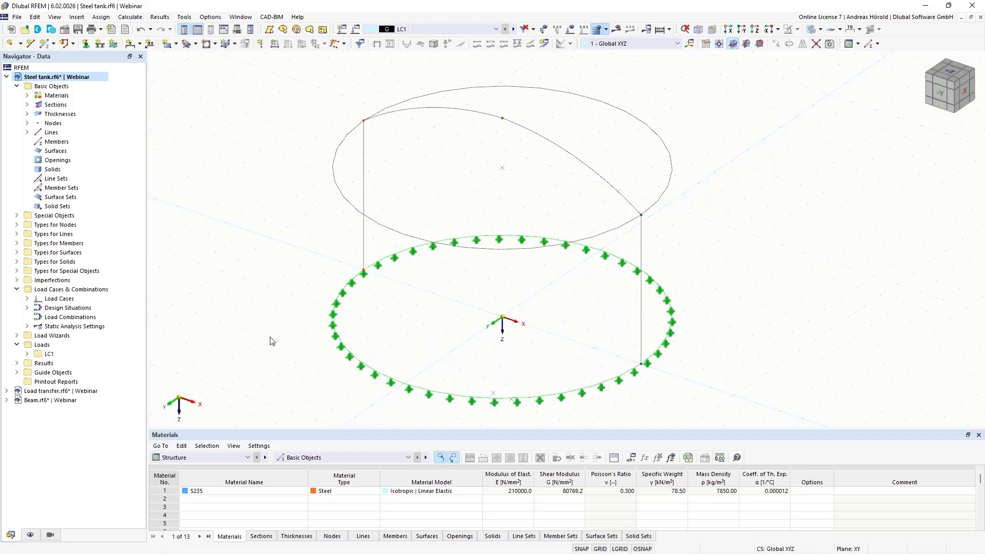
{"action": "left_click_drag", "start_coordinate": [311, 309], "coordinate": [392, 102]}
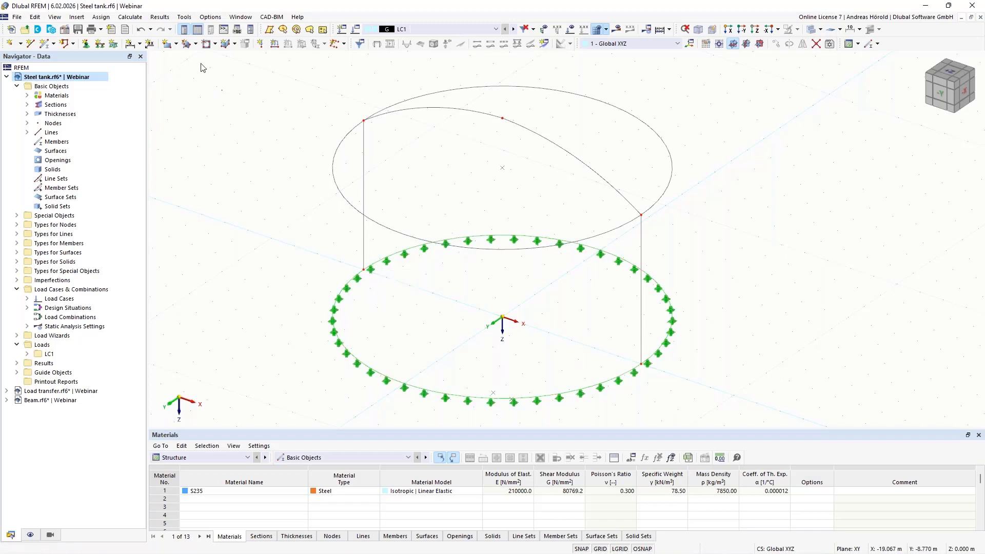
- Create two quadrangle surfaces for the roof halves, with 12 mm thickness and S235 material, between the roof arcs and the upper semicircles
{"action": "left_click", "coordinate": [196, 44]}
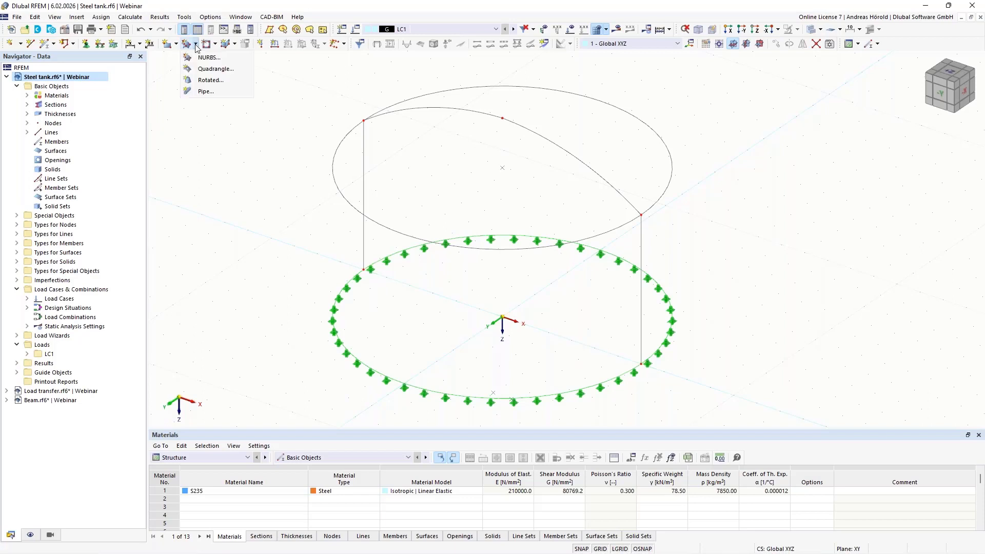
{"action": "left_click", "coordinate": [216, 70]}
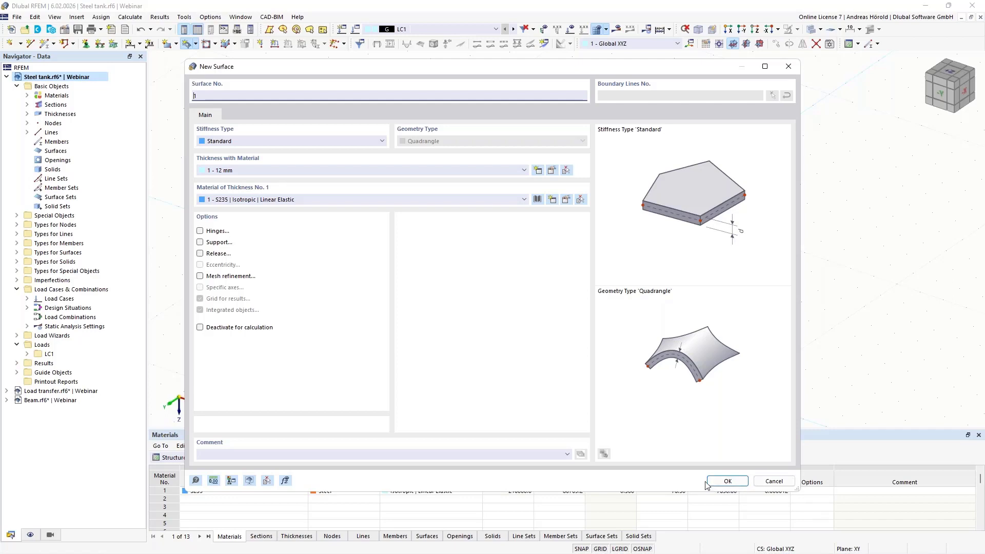
{"action": "left_click", "coordinate": [728, 482]}
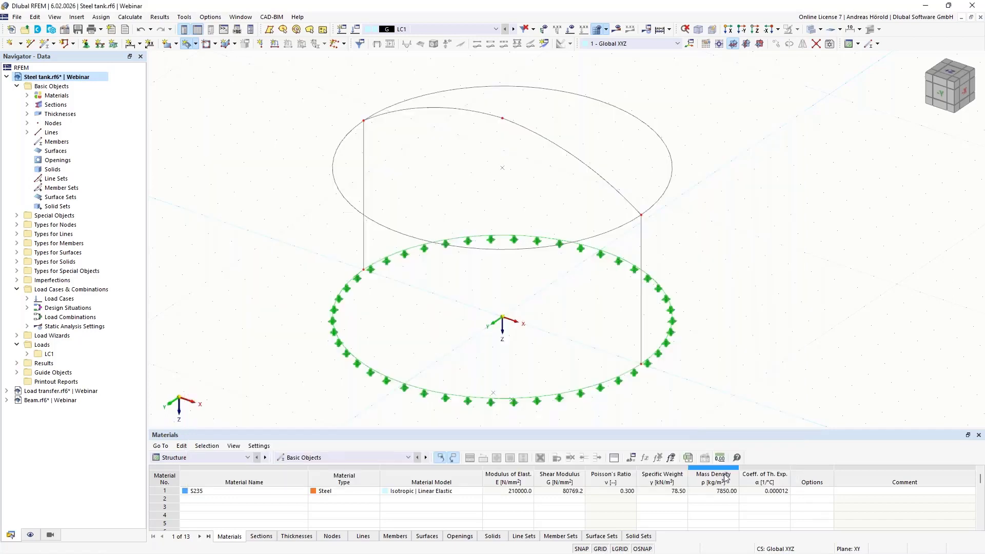
{"action": "left_click", "coordinate": [606, 184]}
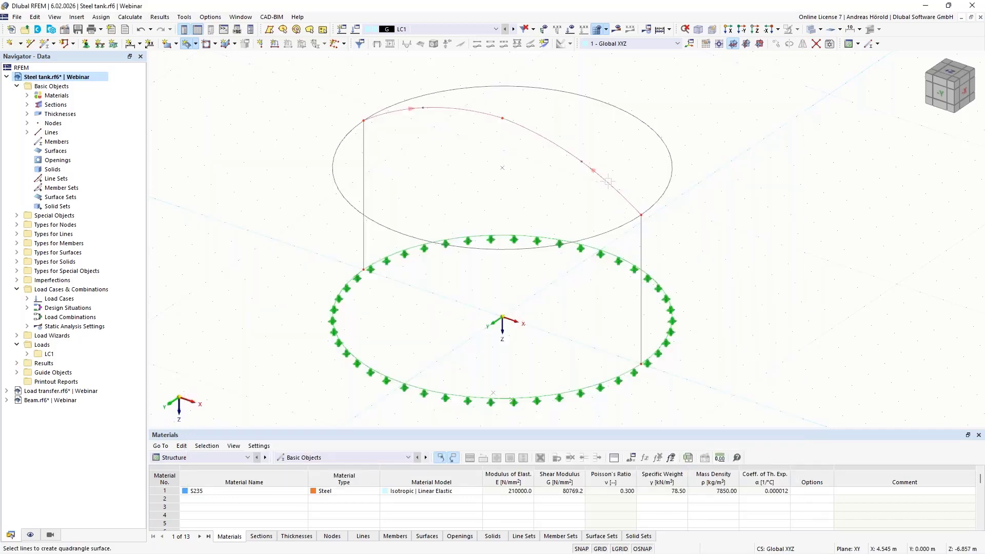
{"action": "left_click", "coordinate": [670, 164]}
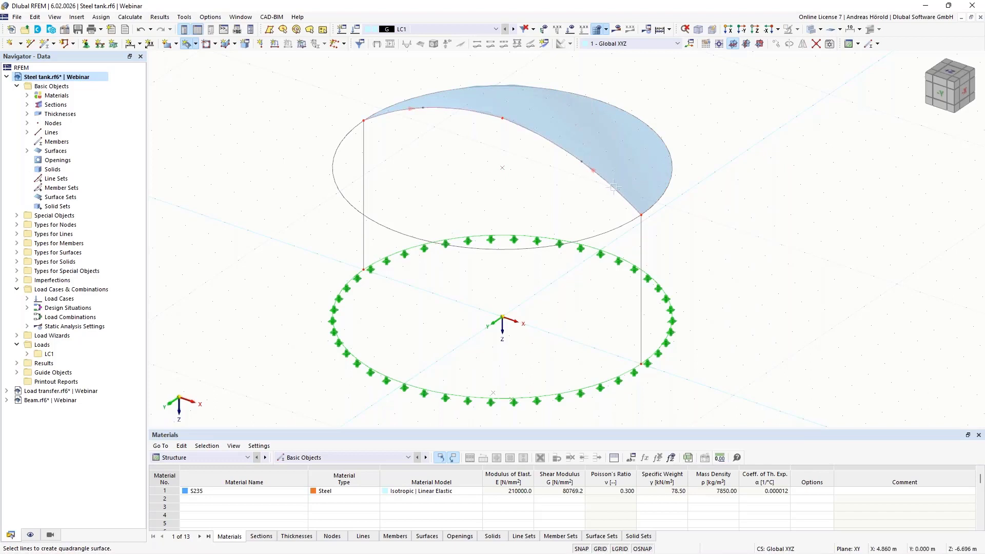
{"action": "left_click", "coordinate": [618, 227]}
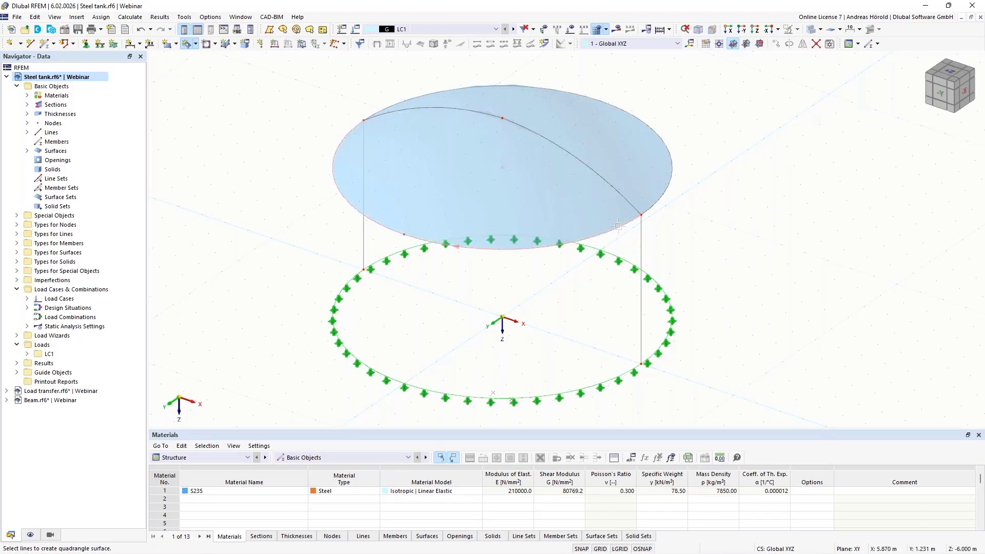
- Create two quadrangle surfaces for the tank wall halves between the vertical lines and the upper and lower semicircles
{"action": "left_click", "coordinate": [641, 256]}
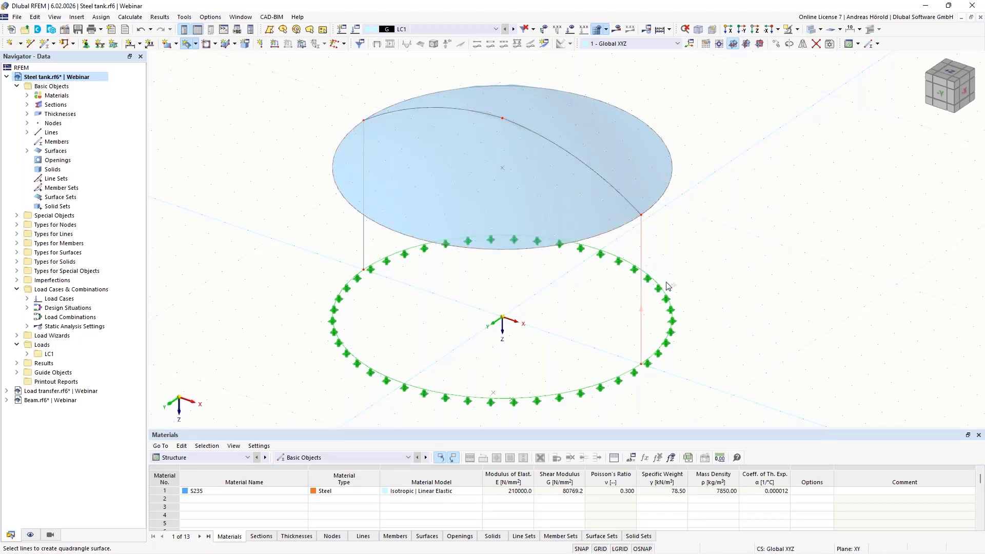
{"action": "left_click", "coordinate": [364, 248]}
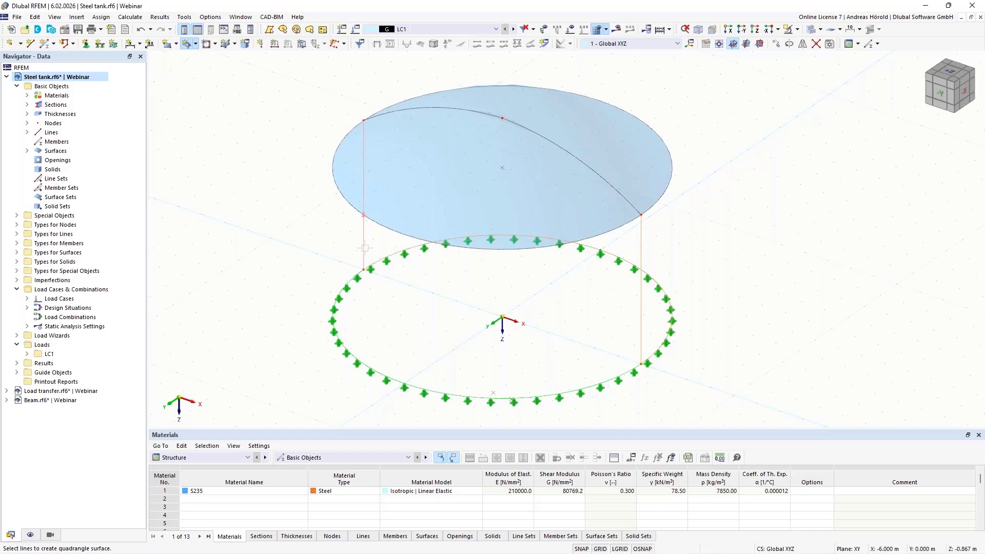
{"action": "left_click", "coordinate": [666, 187]}
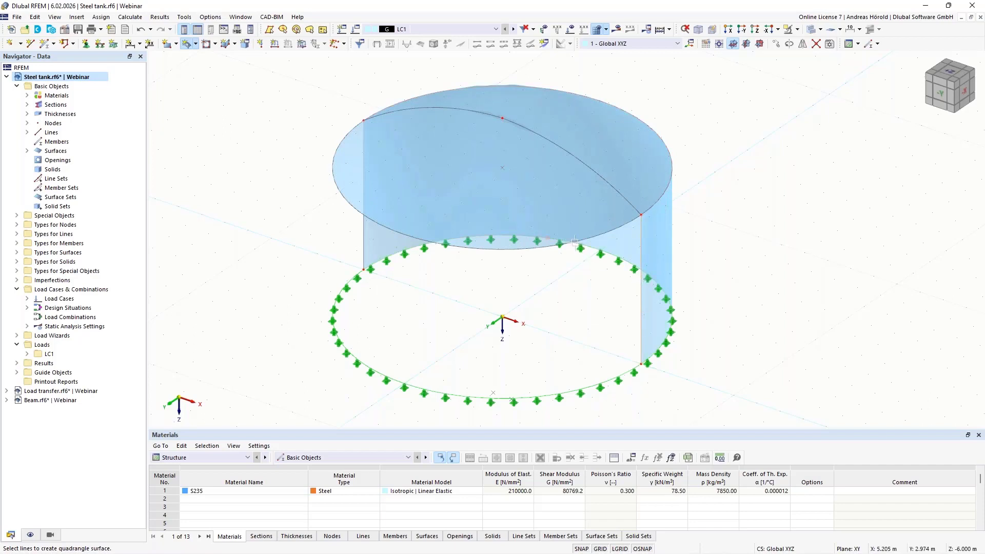
{"action": "left_click", "coordinate": [365, 261]}
{"action": "left_click", "coordinate": [353, 277]}
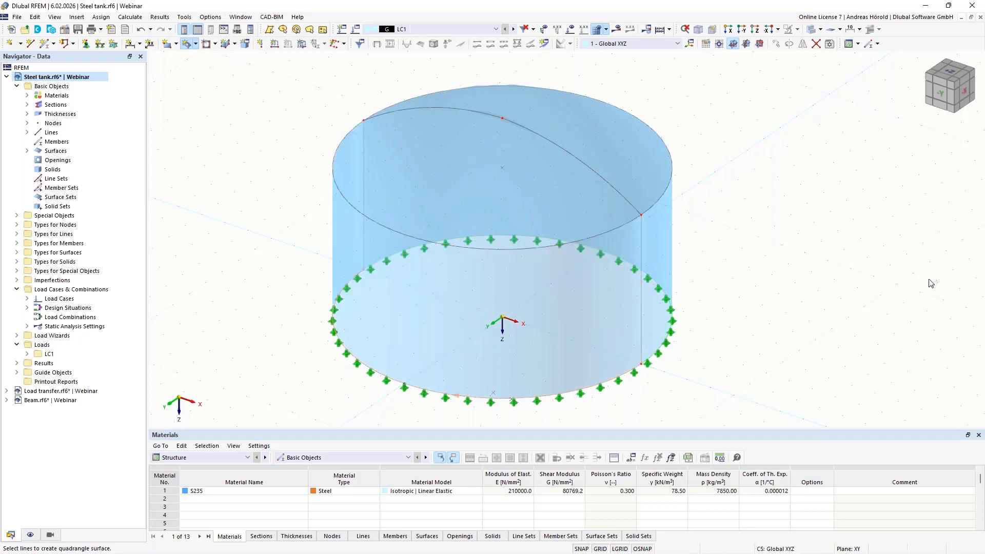
{"action": "key", "text": "Escape"}
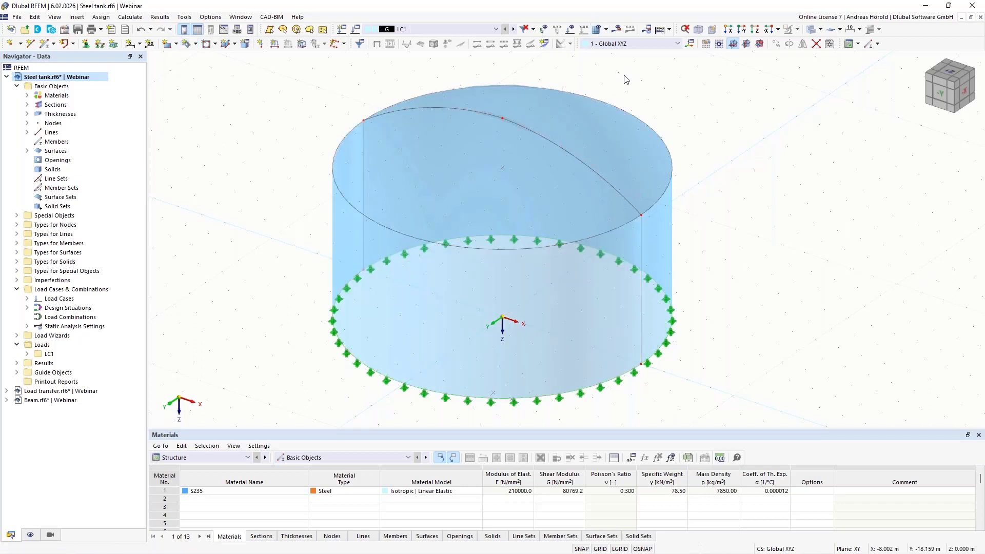
- Generate the mesh for the rebuilt tank model
{"action": "left_click", "coordinate": [596, 30]}
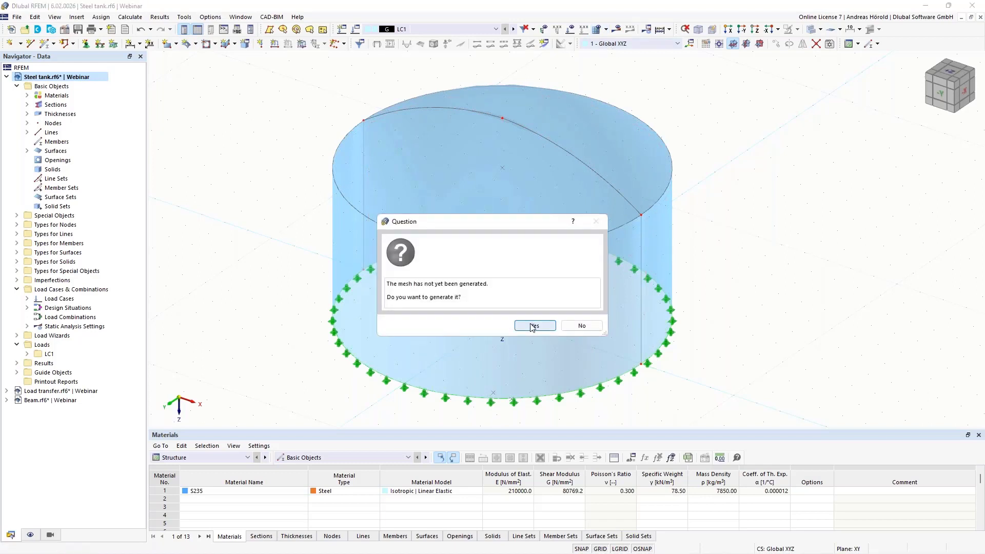
{"action": "left_click", "coordinate": [533, 326]}
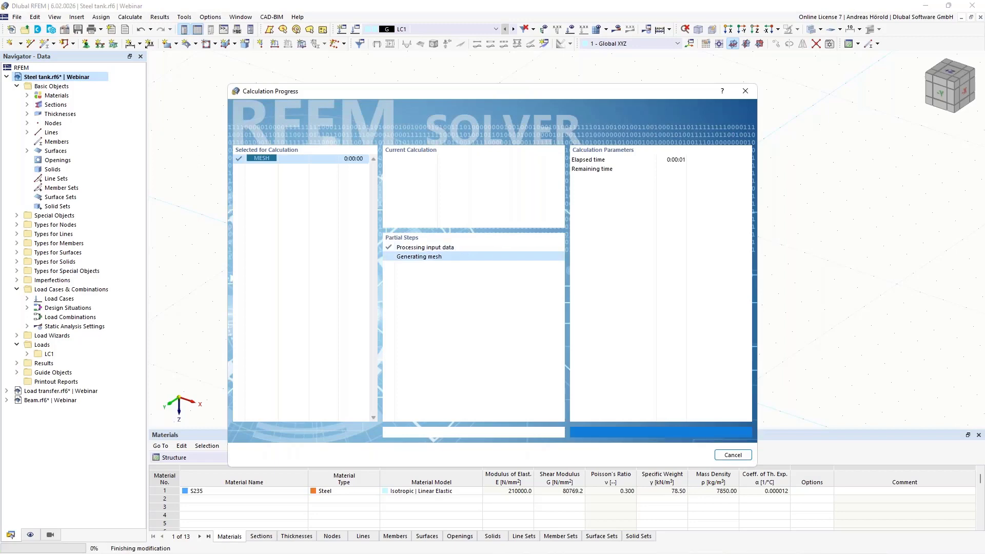
{"action": "mouse_move", "coordinate": [776, 340]}
{"action": "middle_mouse_down", "text": "ctrl"}
{"action": "mouse_move", "coordinate": [780, 299]}
{"action": "mouse_move", "coordinate": [779, 334]}
{"action": "middle_mouse_up", "text": "ctrl"}
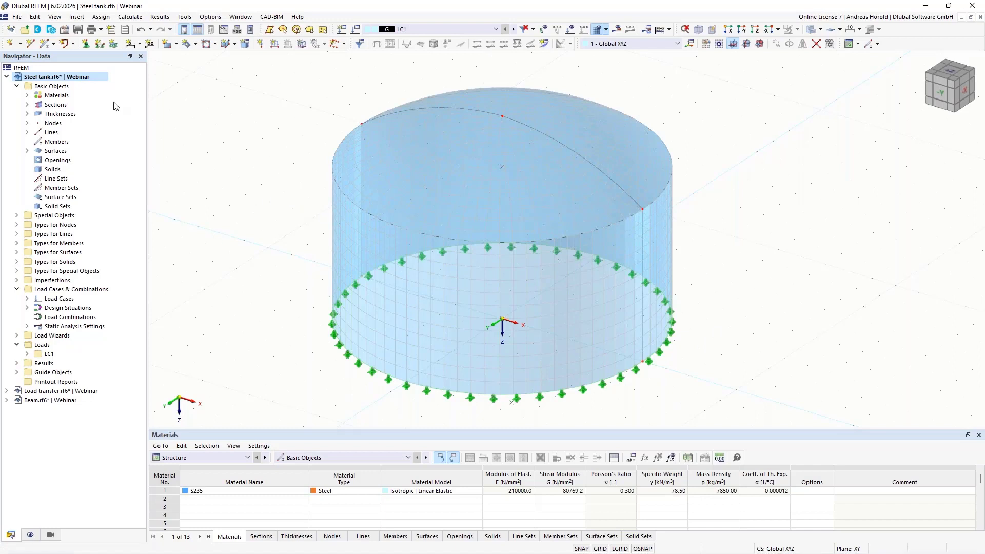
- Place four free nodes at arbitrary points in the XY plane beside the steel tank
{"action": "left_click", "coordinate": [9, 46]}
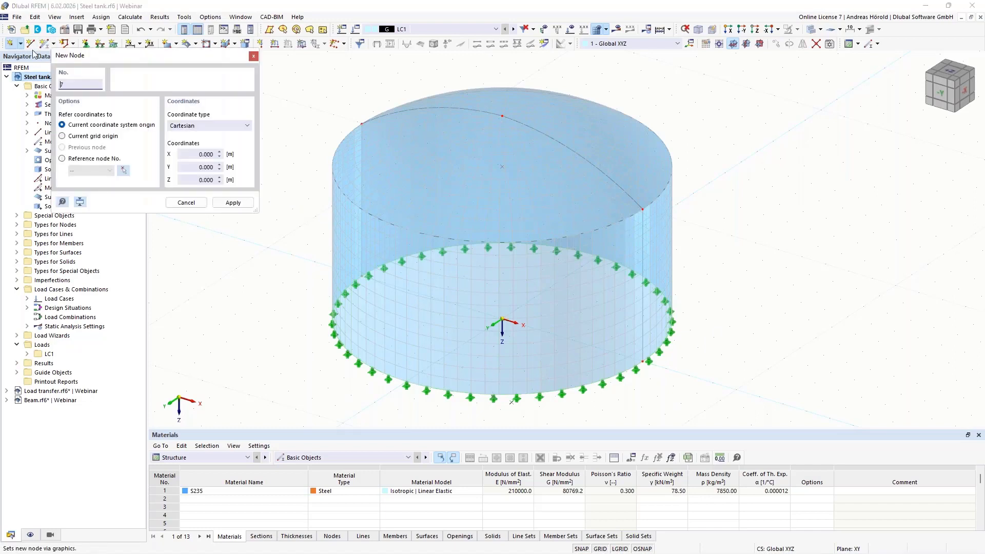
{"action": "left_click", "coordinate": [223, 259]}
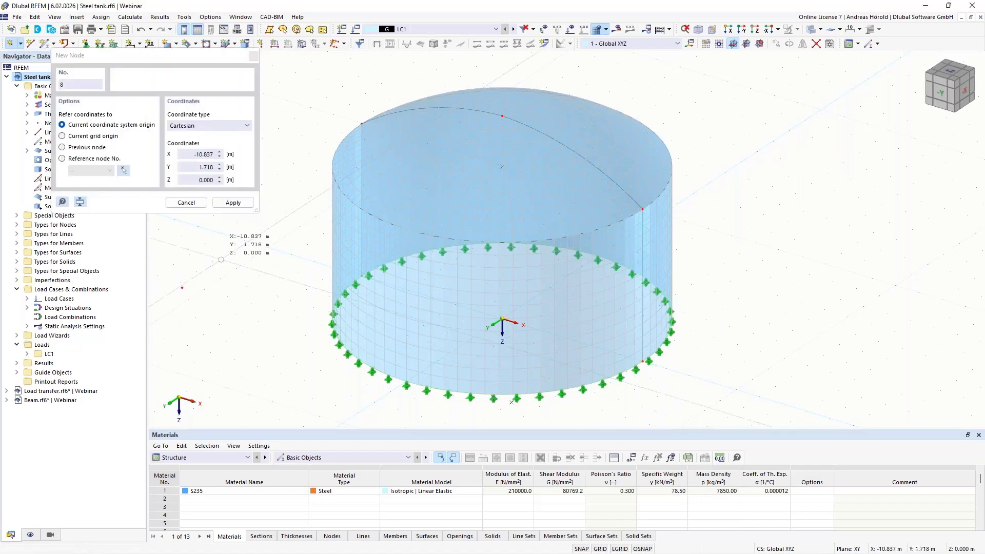
{"action": "left_click", "coordinate": [251, 322]}
{"action": "left_click", "coordinate": [195, 344]}
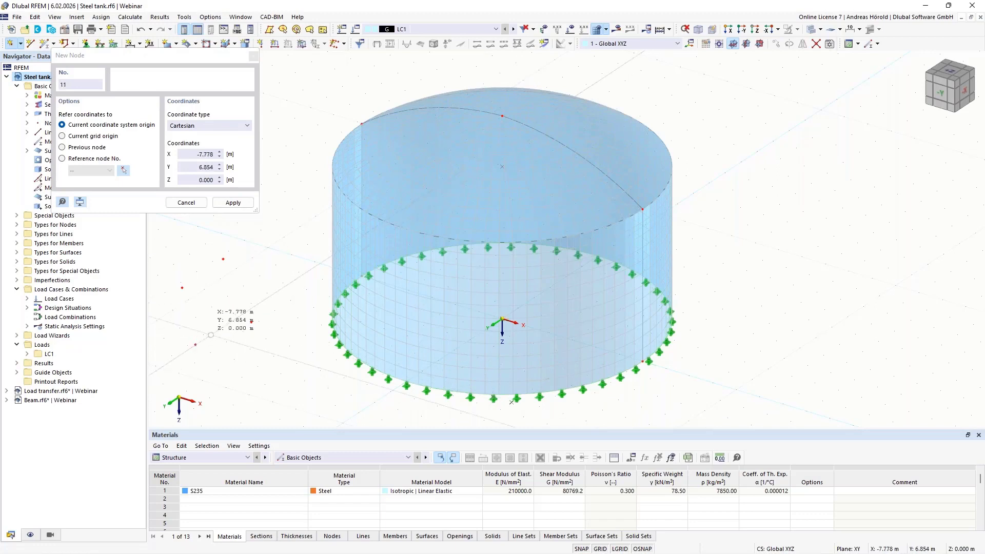
{"action": "key", "text": "Escape"}
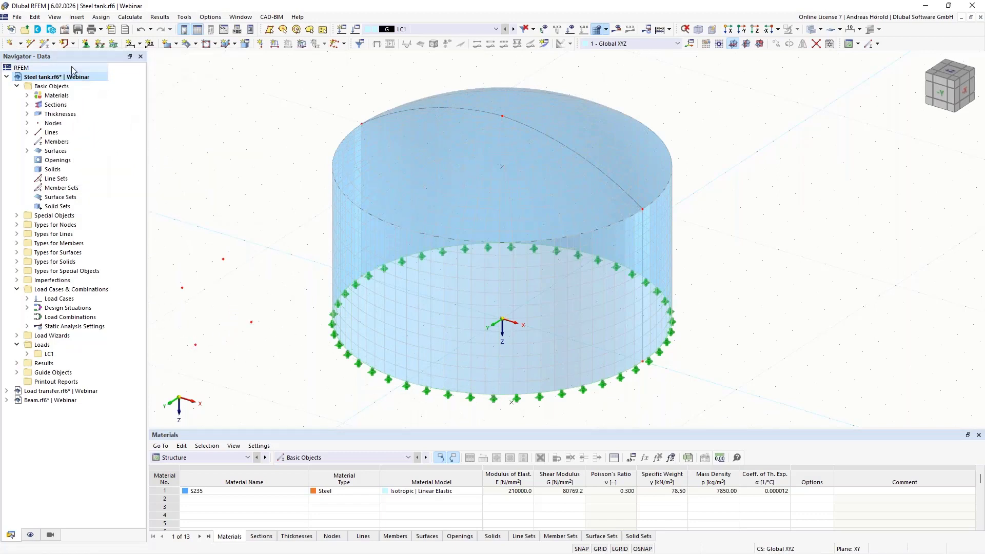
- Select all free nodes in the steel tank model with the Free Nodes selection and delete them together
{"action": "left_click", "coordinate": [34, 17]}
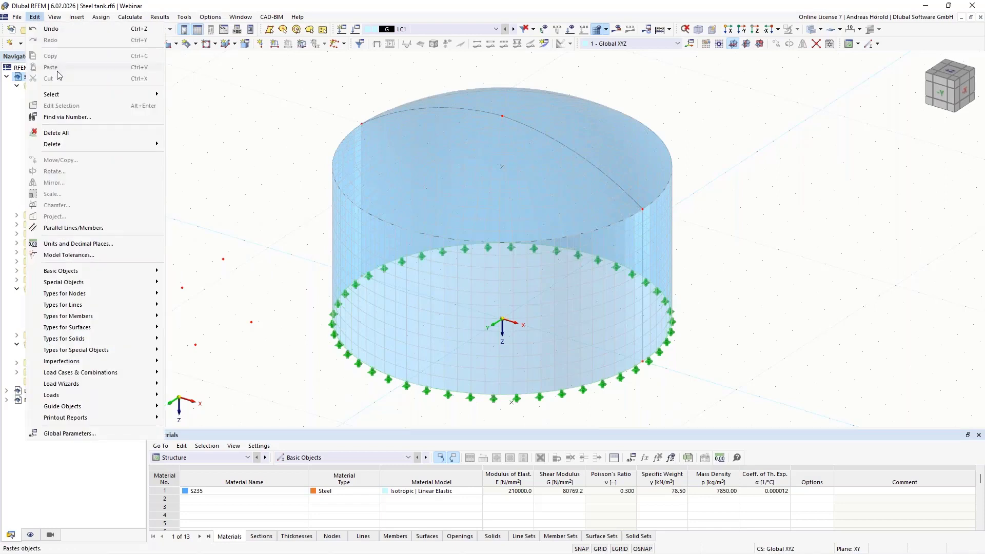
{"action": "mouse_move", "coordinate": [68, 96]}
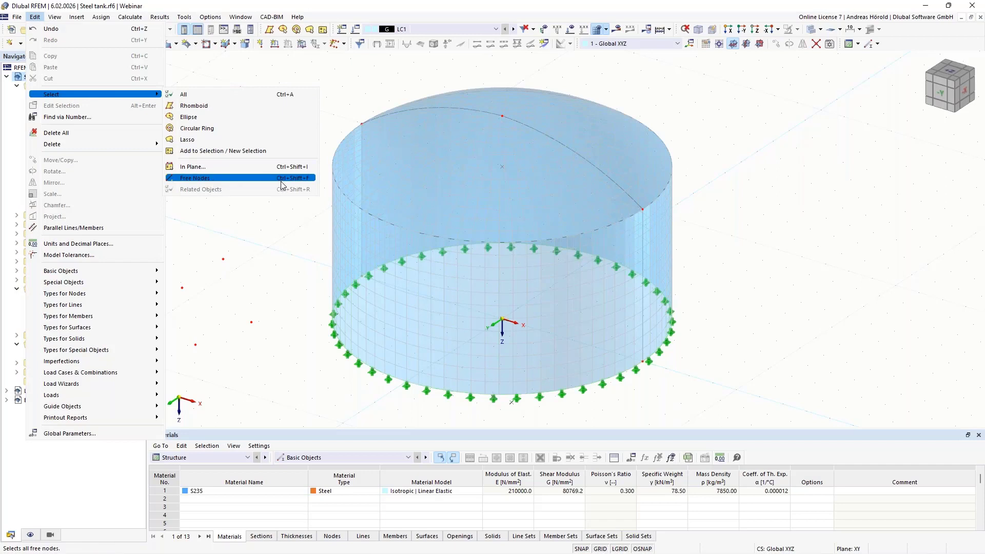
{"action": "left_click", "coordinate": [213, 179]}
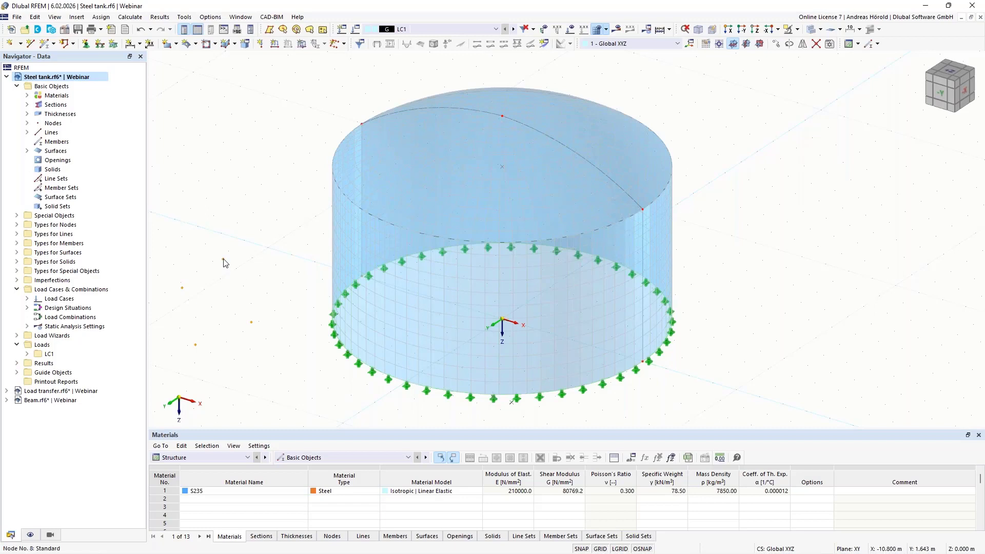
{"action": "mouse_move", "coordinate": [224, 262]}
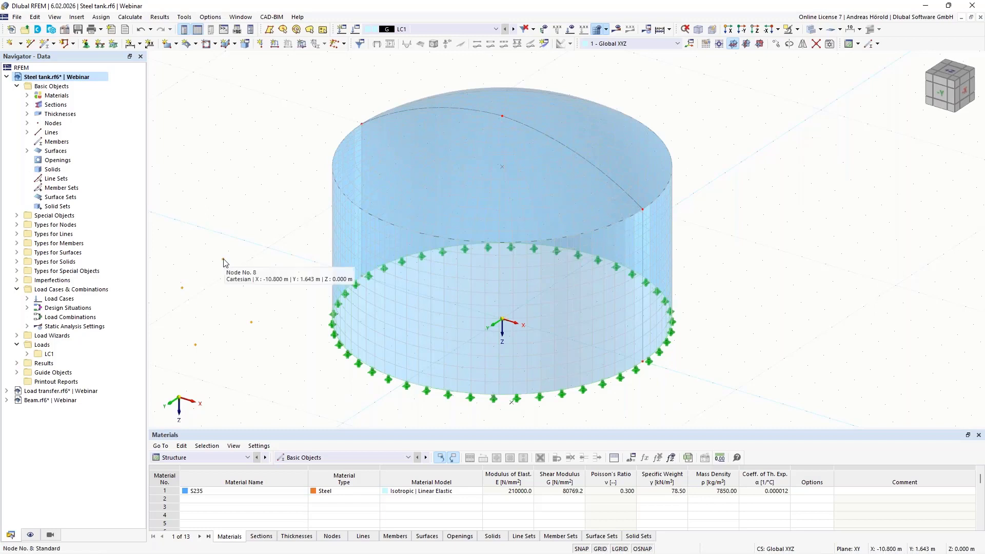
{"action": "right_click", "coordinate": [224, 262]}
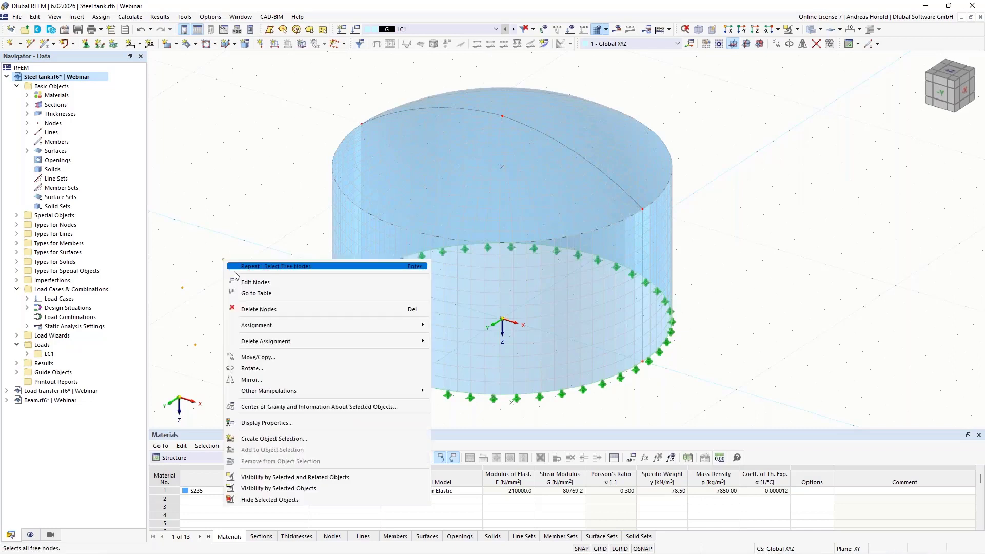
{"action": "left_click", "coordinate": [288, 310]}
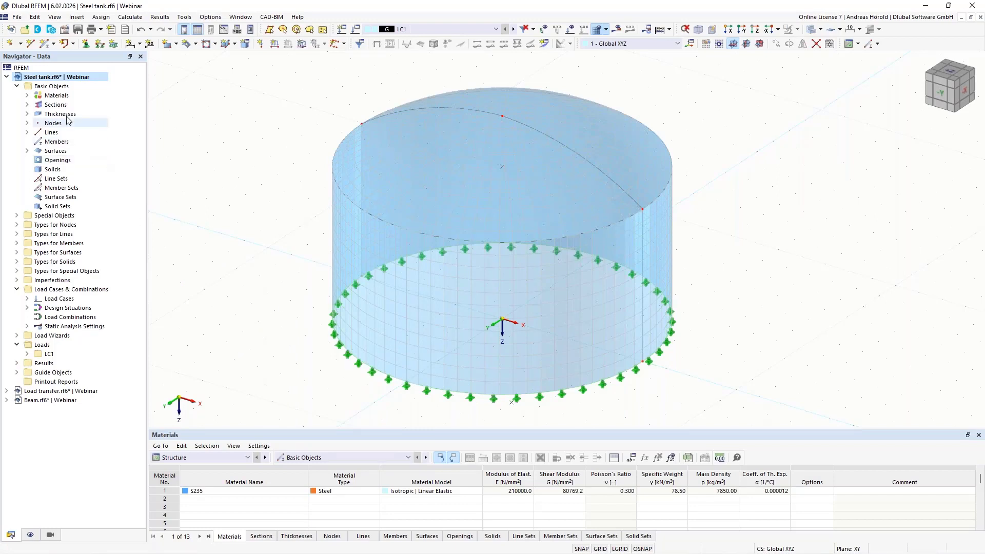
- Switch to the Load transfer model and set up a new rectangular surface with the stiffness type Load Transfer
{"action": "left_click", "coordinate": [6, 77]}
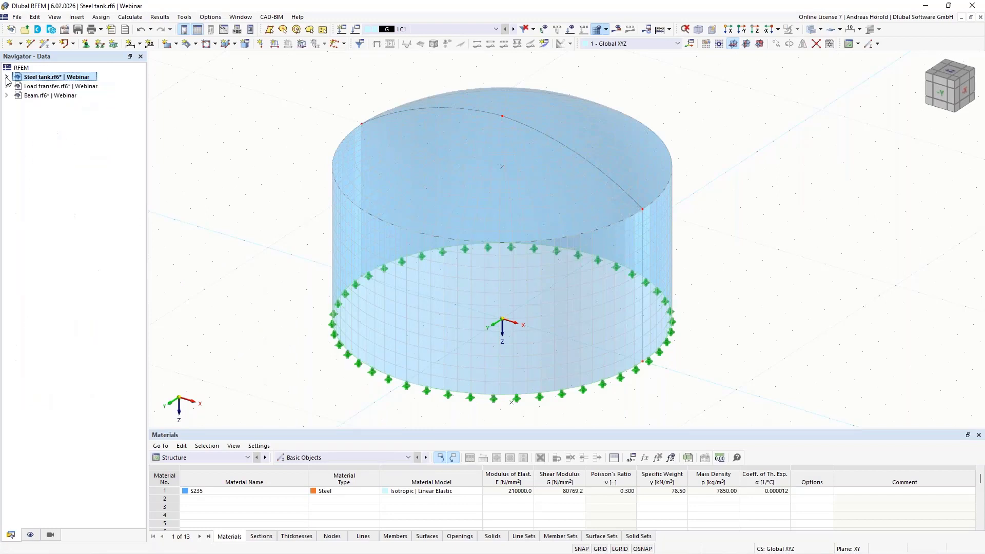
{"action": "left_click", "coordinate": [64, 86]}
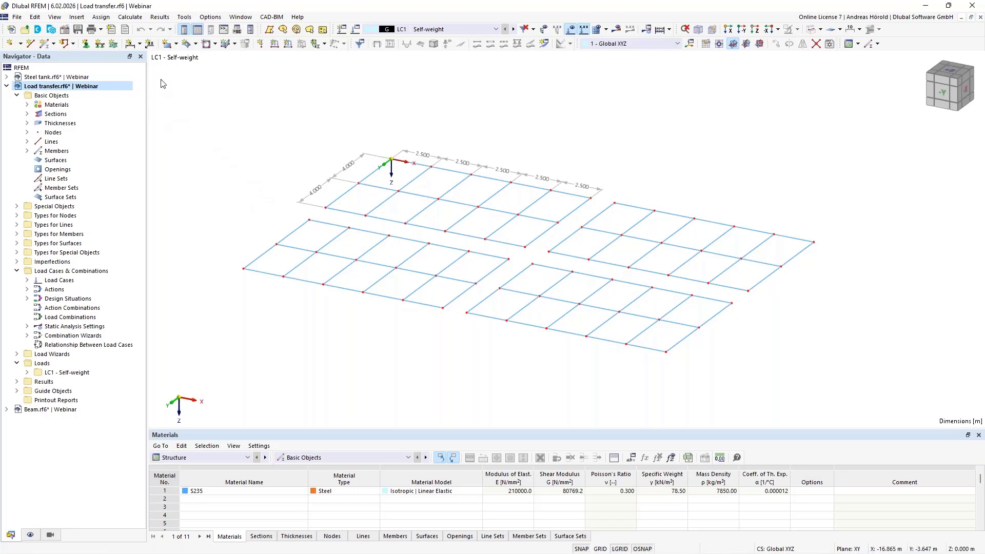
{"action": "left_click", "coordinate": [167, 44]}
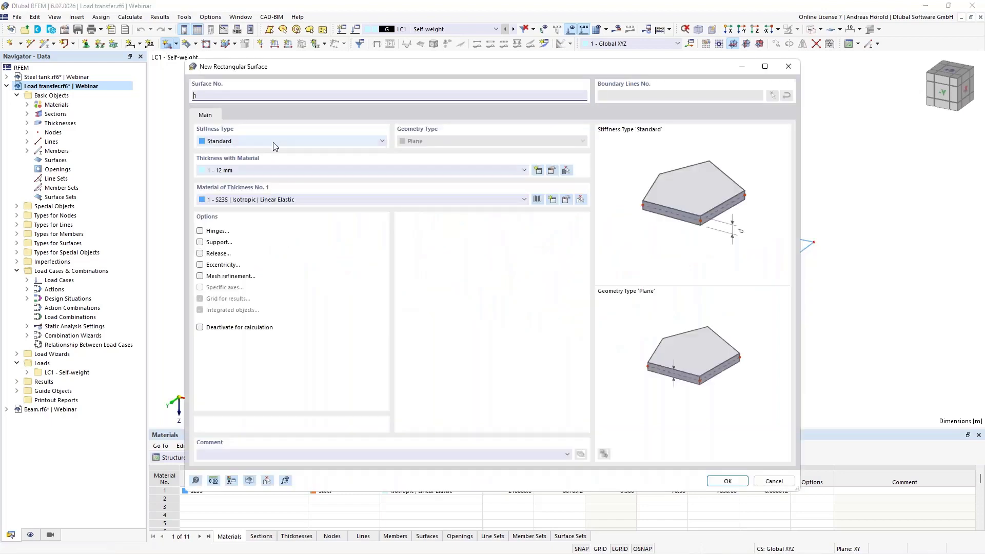
{"action": "left_click", "coordinate": [273, 142]}
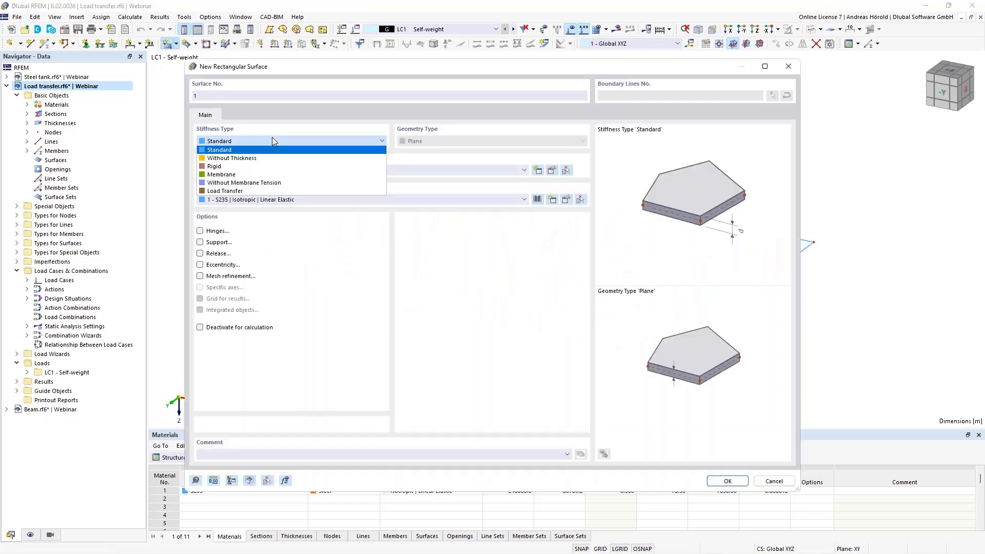
{"action": "left_click", "coordinate": [277, 191]}
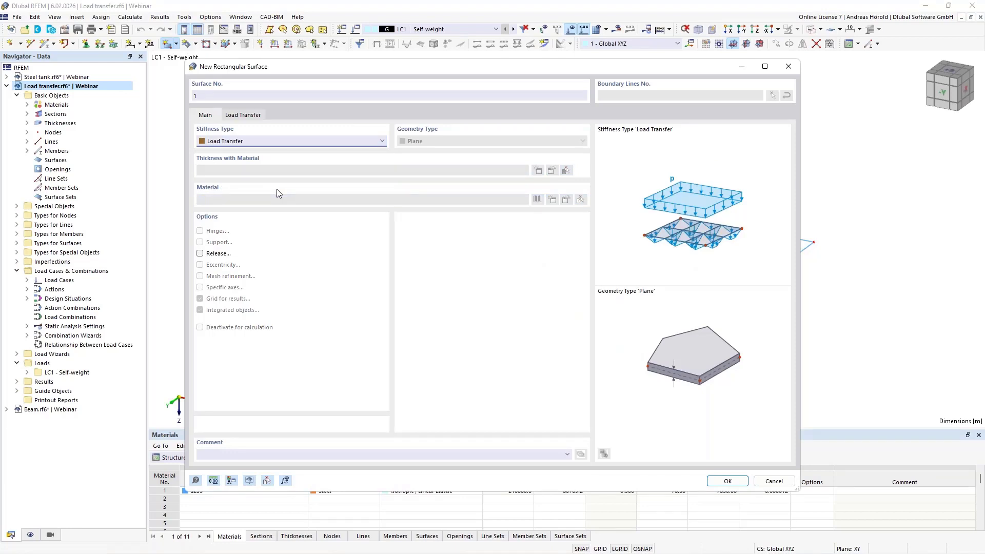
{"action": "left_click", "coordinate": [718, 483]}
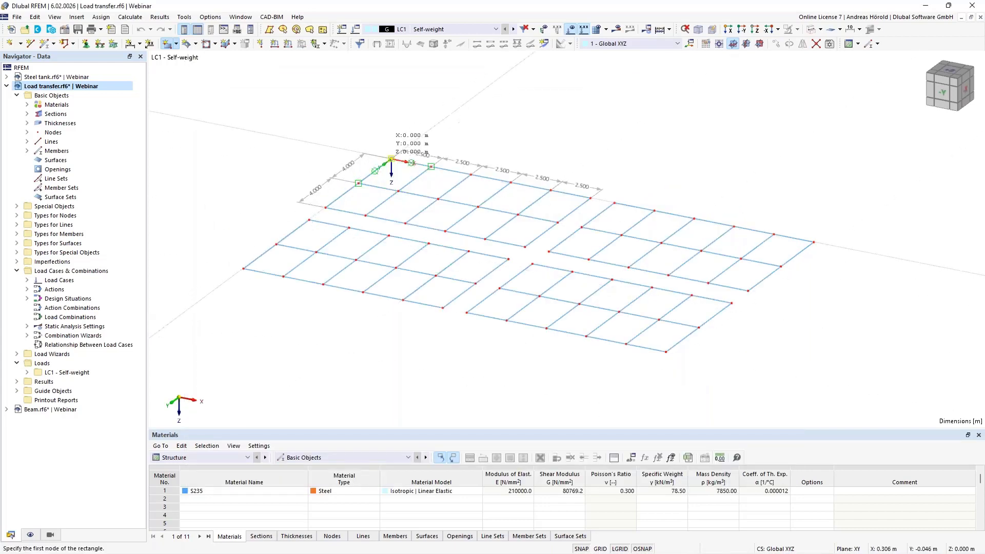
- Draw rectangular surfaces corner to corner over three of the beam grids, leaving out the grid diagonally opposite the origin
{"action": "left_click", "coordinate": [391, 158]}
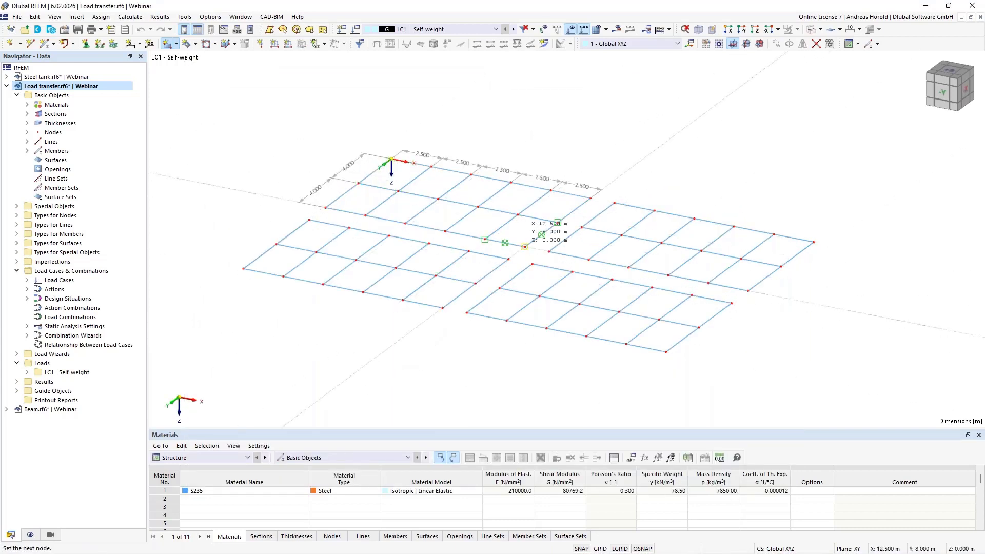
{"action": "left_click", "coordinate": [525, 246]}
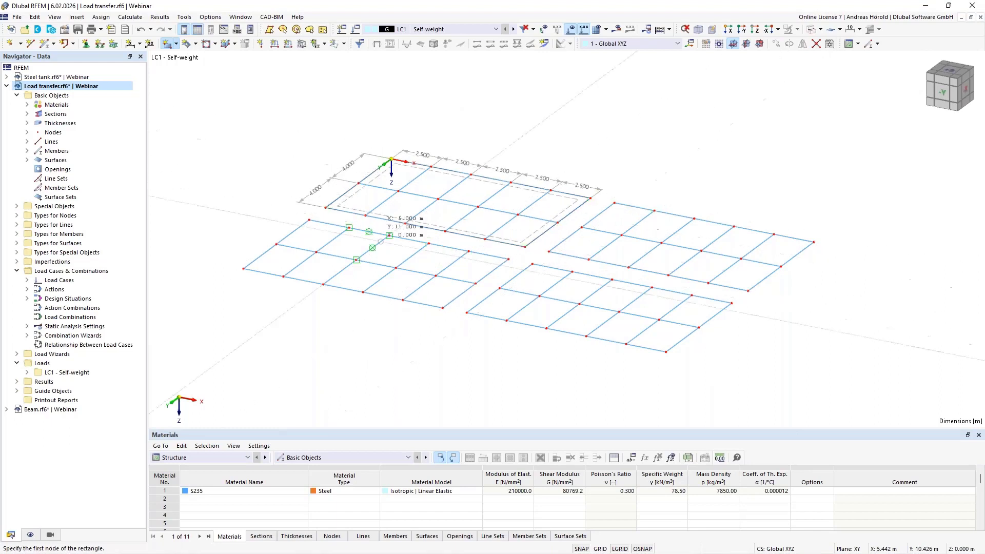
{"action": "left_click", "coordinate": [442, 308]}
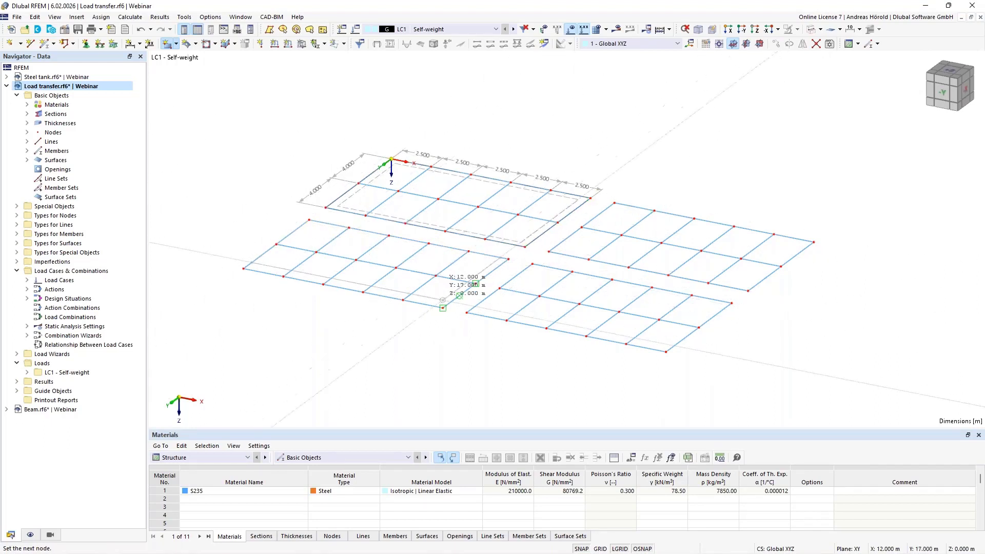
{"action": "left_click", "coordinate": [443, 308]}
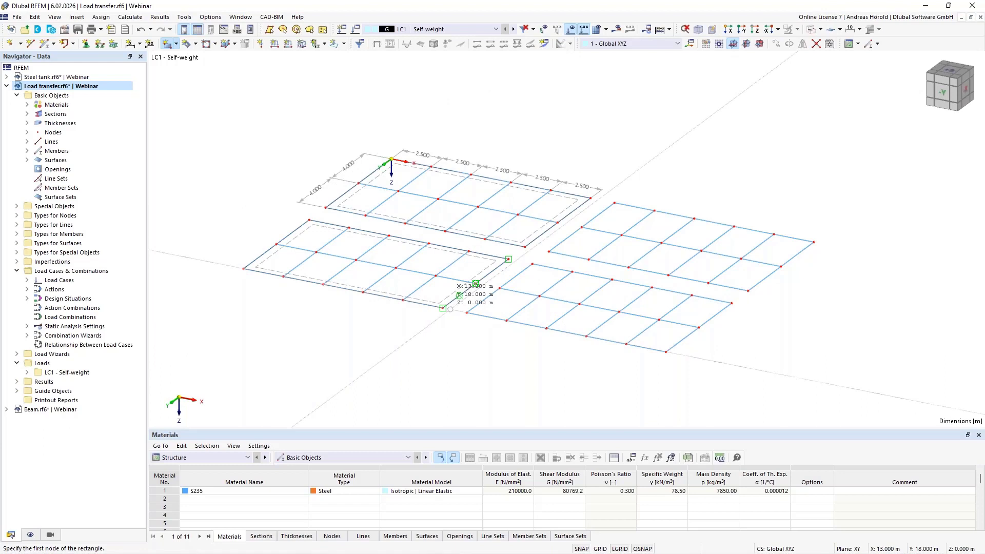
{"action": "left_click", "coordinate": [614, 202]}
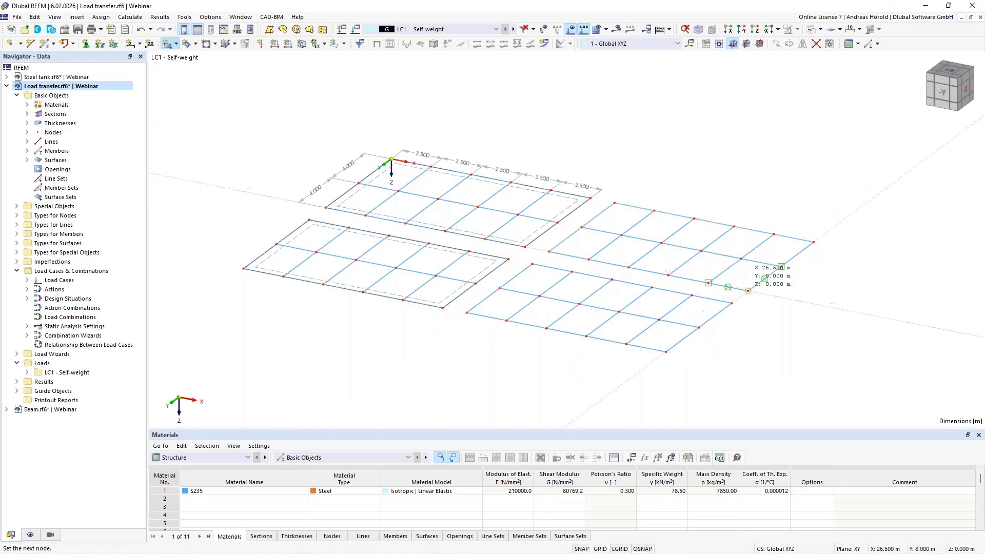
{"action": "left_click", "coordinate": [748, 291]}
{"action": "key", "text": "Escape"}
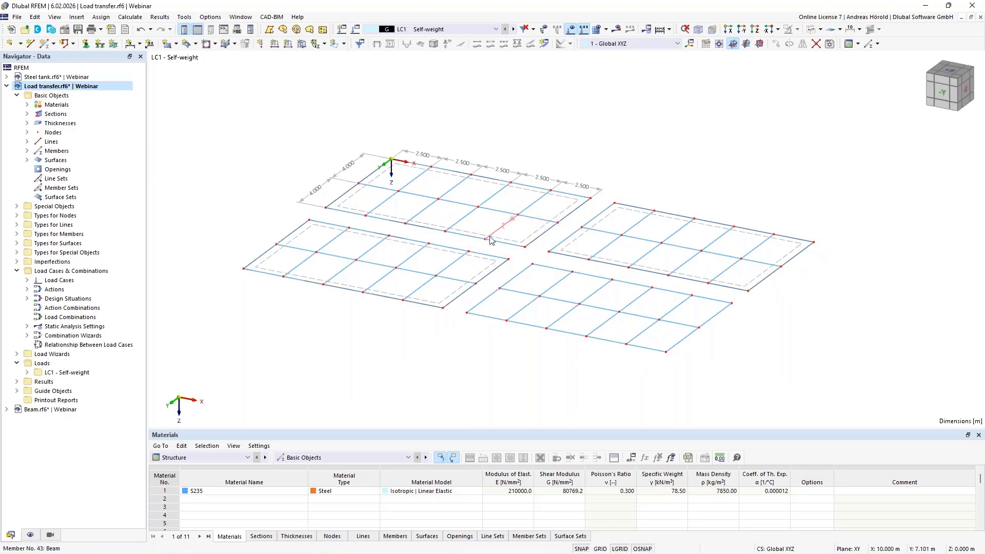
- Apply a uniform surface load of 1.00 kN/m² in the global ZA direction in LC1 to the three load transfer surfaces
{"action": "left_click", "coordinate": [303, 46]}
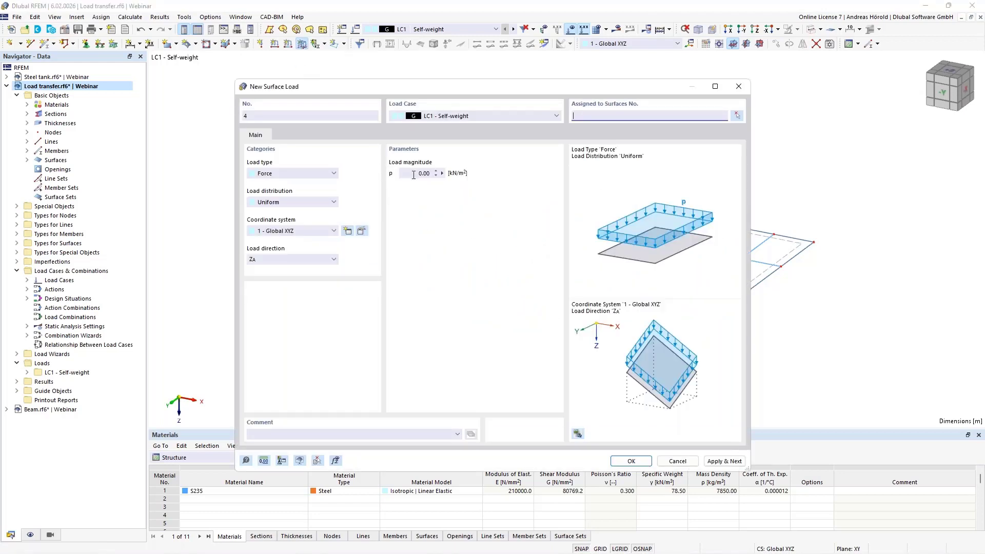
{"action": "left_click", "coordinate": [414, 173]}
{"action": "key", "text": "Delete"}
{"action": "left_click", "coordinate": [631, 462]}
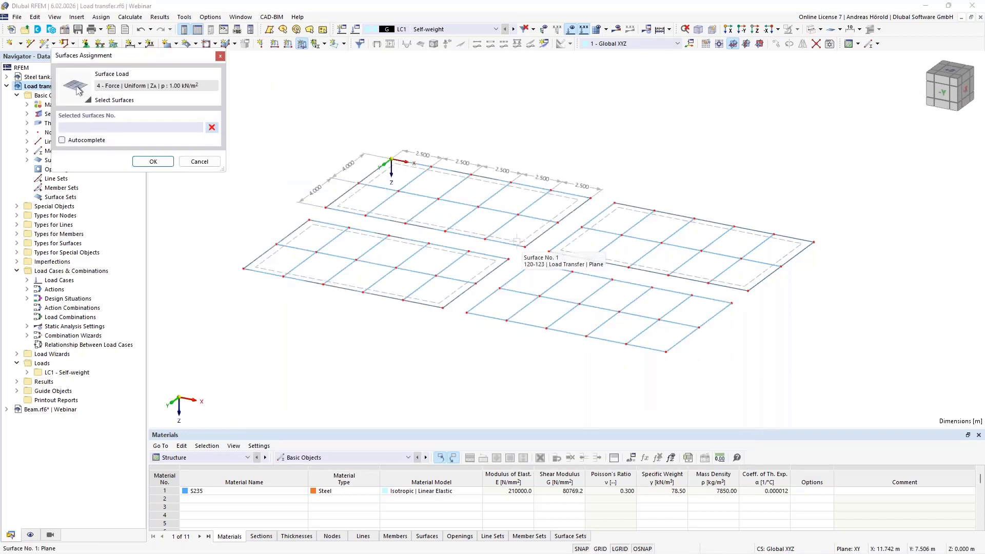
{"action": "left_click", "coordinate": [511, 235]}
{"action": "left_click", "coordinate": [483, 262]}
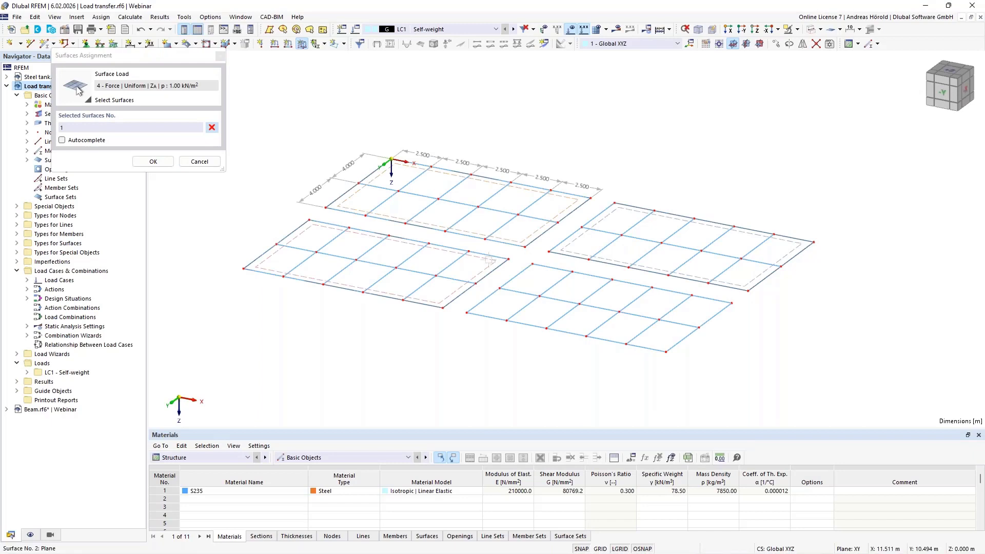
{"action": "left_click", "coordinate": [575, 253]}
{"action": "left_click", "coordinate": [153, 162]}
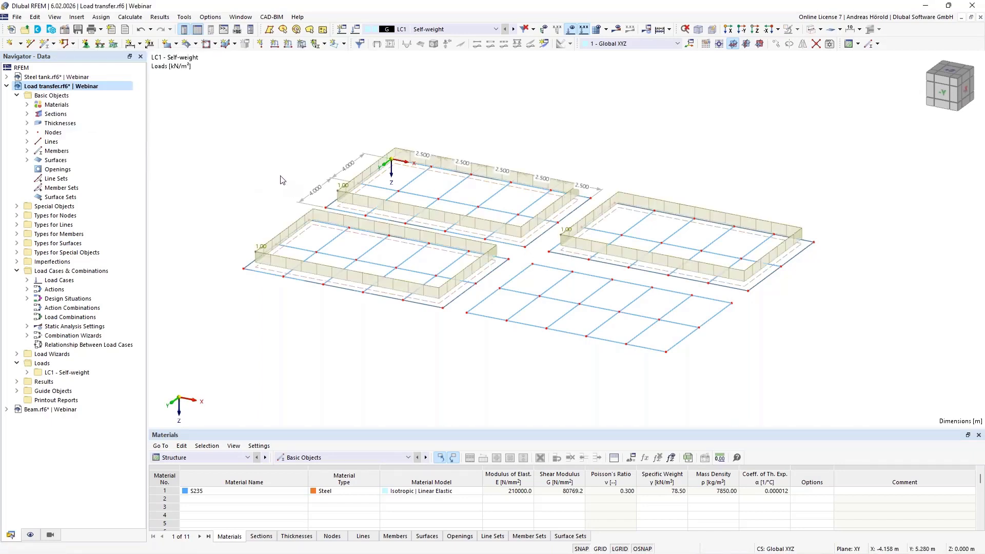
- Display the load transfer separately as member loads from surface No. 1, and switch back to the surface load display
{"action": "scroll", "coordinate": [266, 174], "scroll_direction": "up", "scroll_amount": 1}
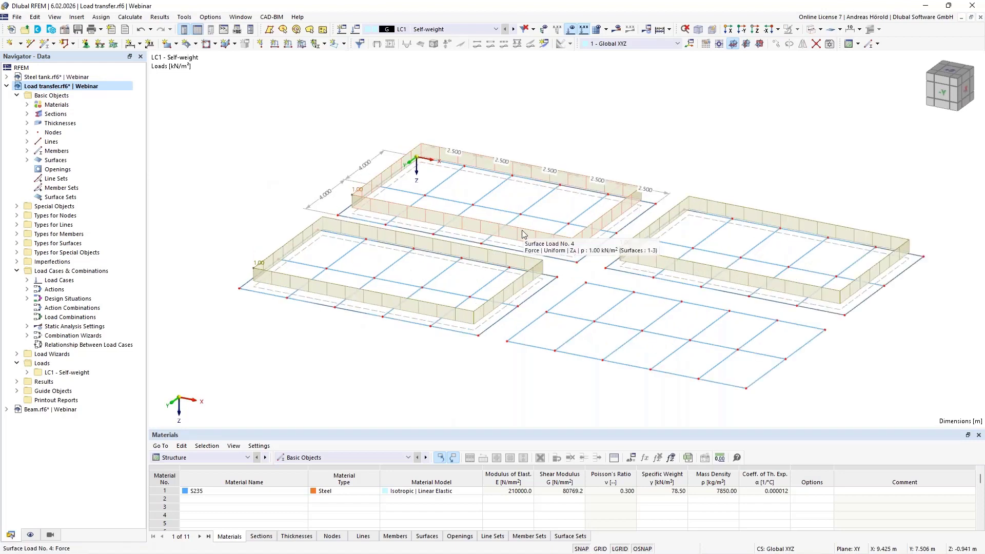
{"action": "right_click", "coordinate": [417, 230]}
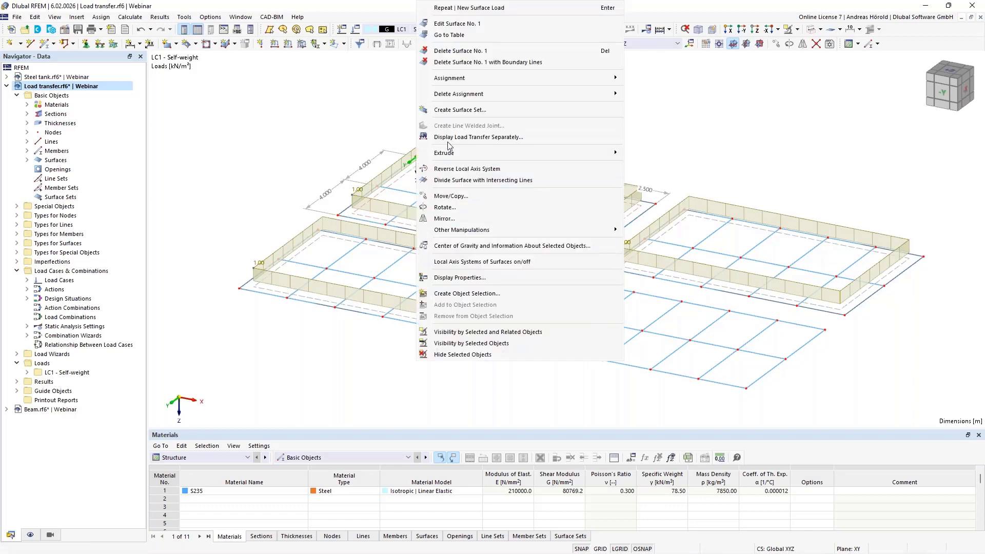
{"action": "left_click", "coordinate": [510, 137]}
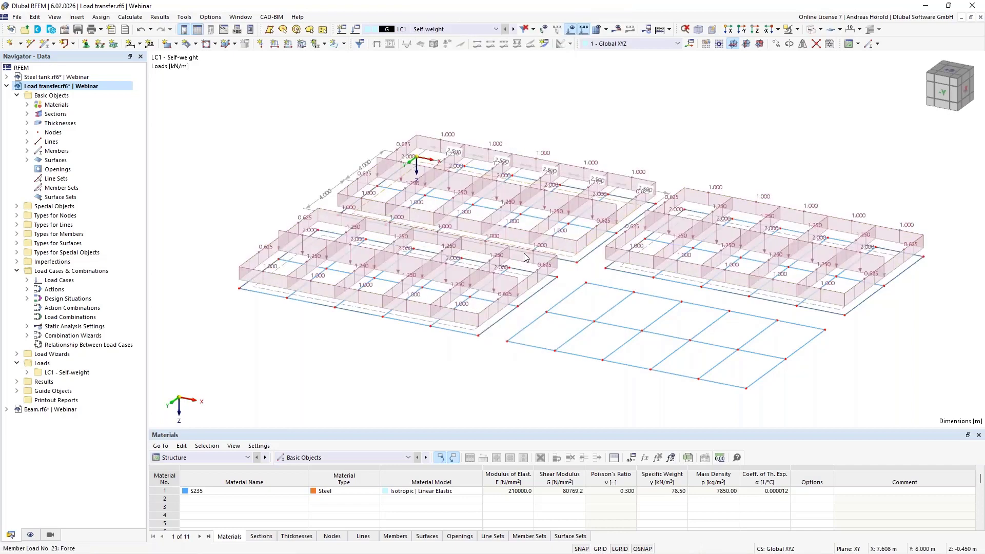
{"action": "right_click", "coordinate": [566, 259]}
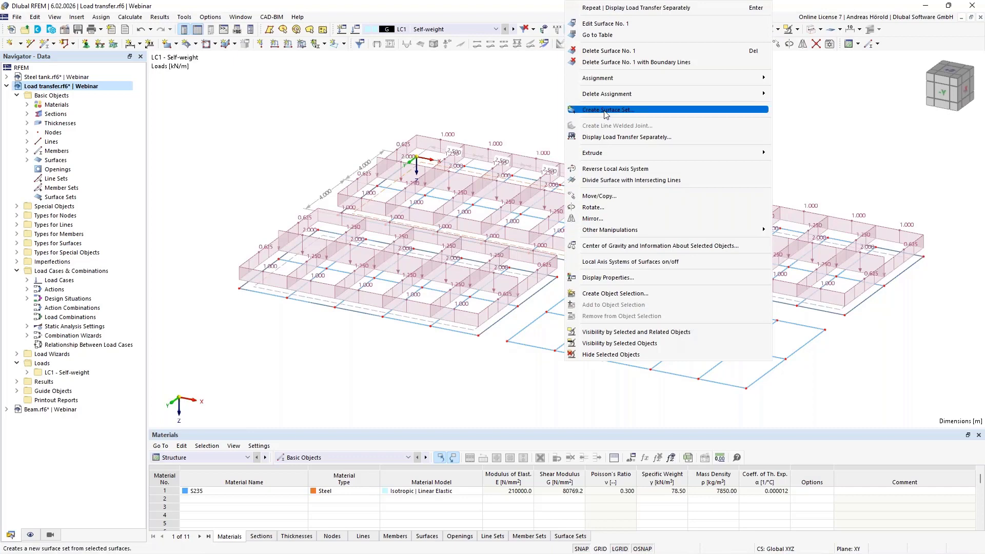
{"action": "left_click", "coordinate": [615, 137]}
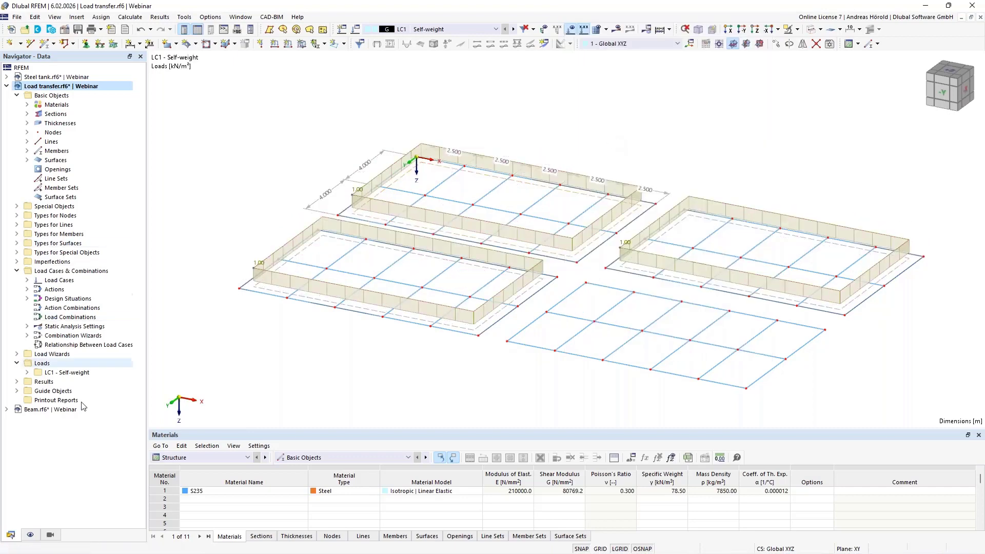
- Enable the Display Load Transfer Separately option for surfaces in the model's display settings and inspect the distributed member loads
{"action": "left_click", "coordinate": [31, 535]}
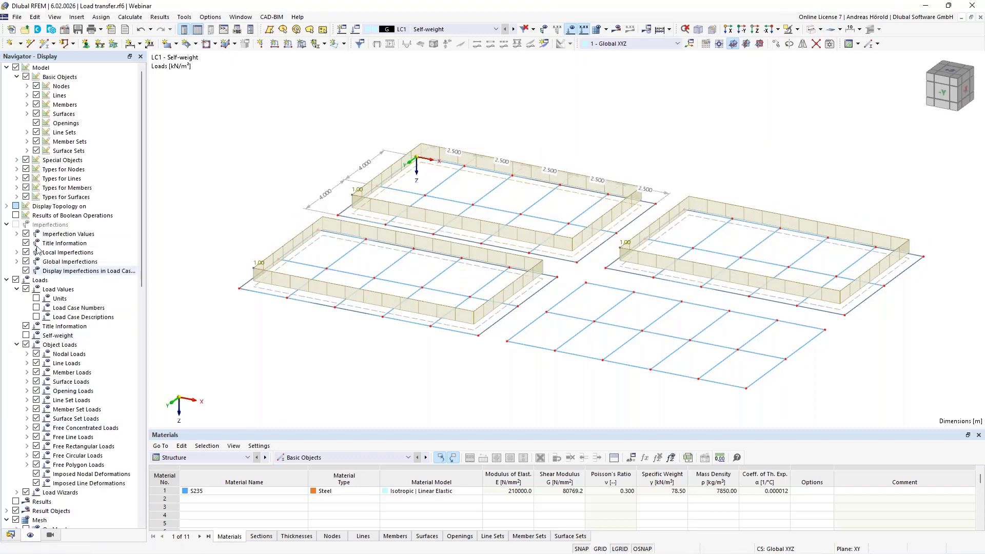
{"action": "left_click", "coordinate": [28, 114]}
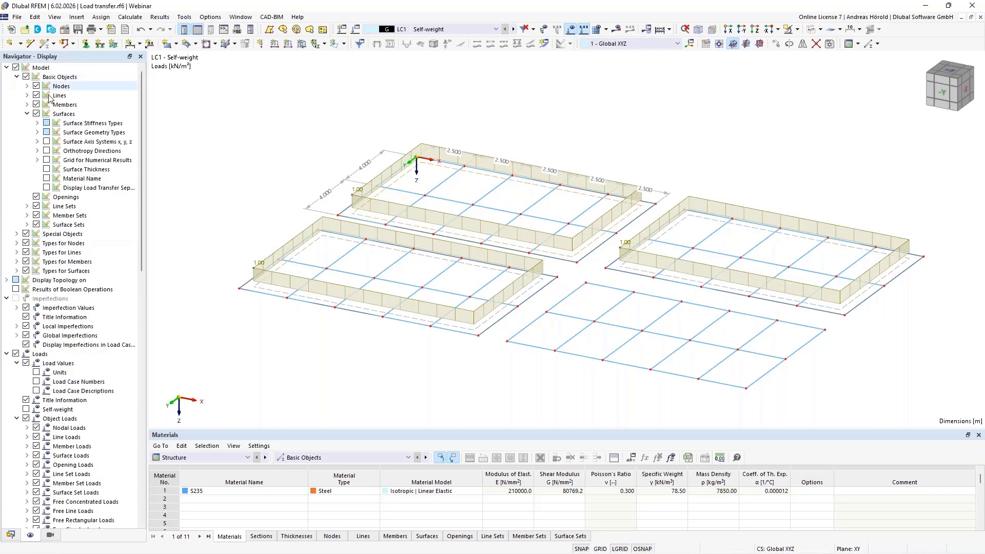
{"action": "left_click", "coordinate": [46, 188]}
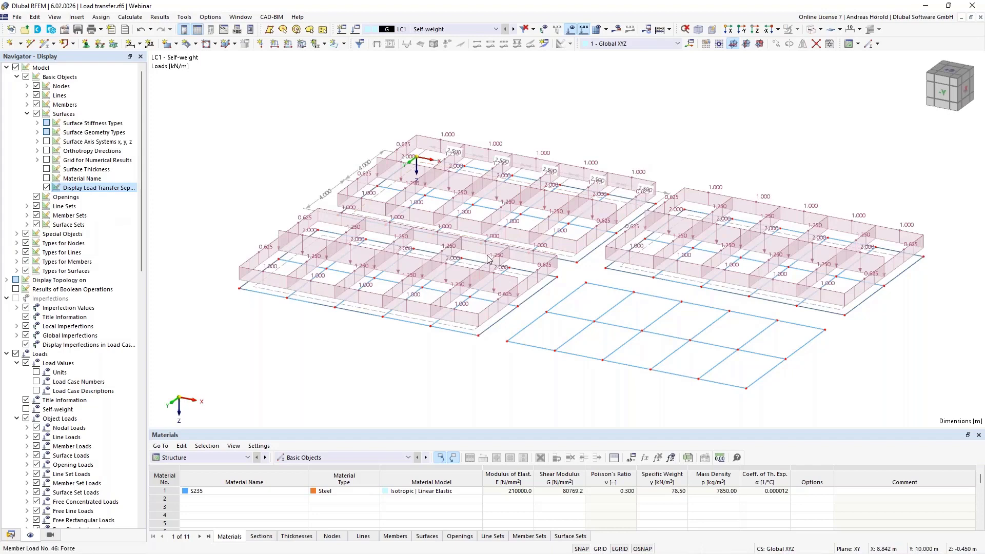
{"action": "scroll", "coordinate": [571, 296], "scroll_direction": "up", "scroll_amount": 1}
{"action": "scroll", "coordinate": [571, 296], "scroll_direction": "down", "scroll_amount": 2}
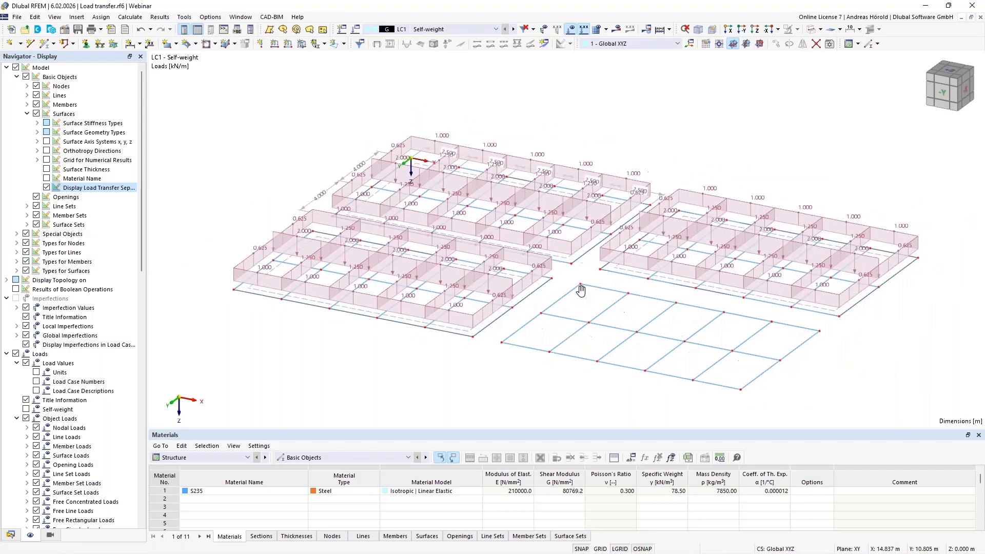
- Set the load transfer direction of surface No. 2 to local x, checking its local axes in the preview
{"action": "double_click", "coordinate": [445, 331]}
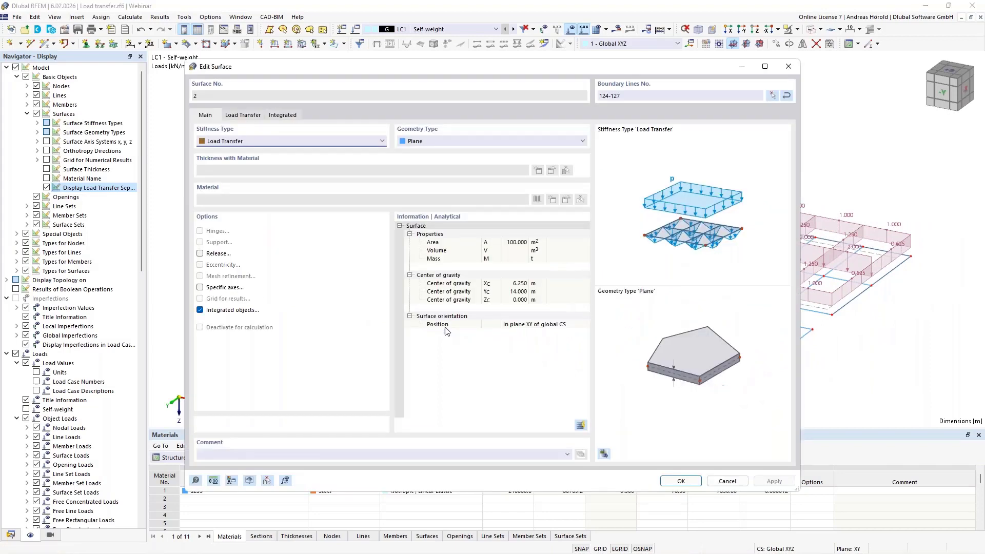
{"action": "left_click", "coordinate": [239, 116]}
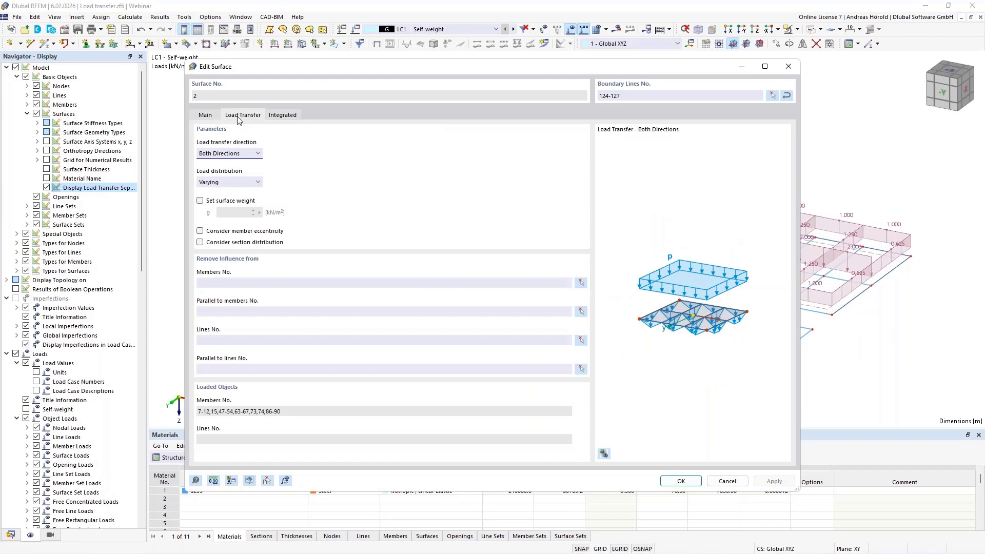
{"action": "left_click", "coordinate": [230, 155]}
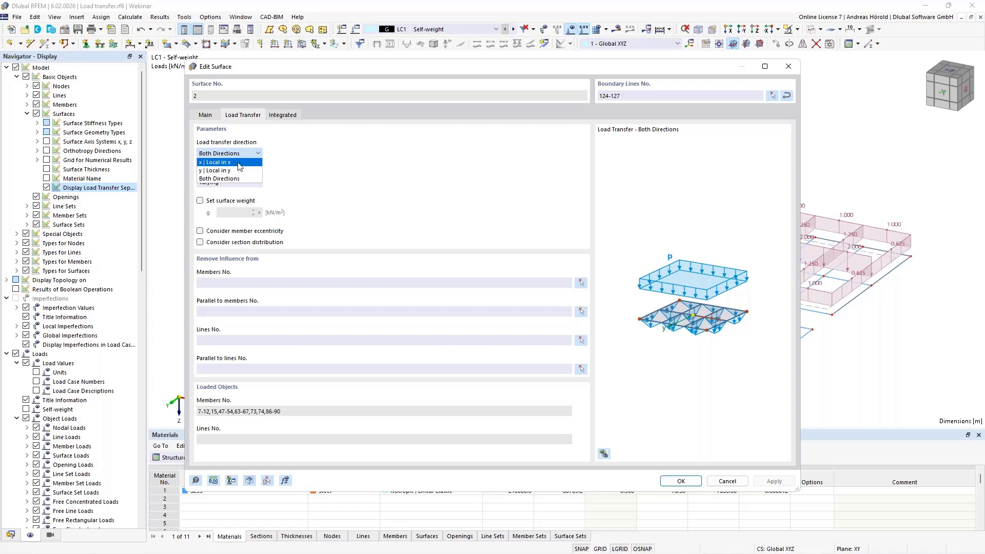
{"action": "left_click", "coordinate": [239, 162]}
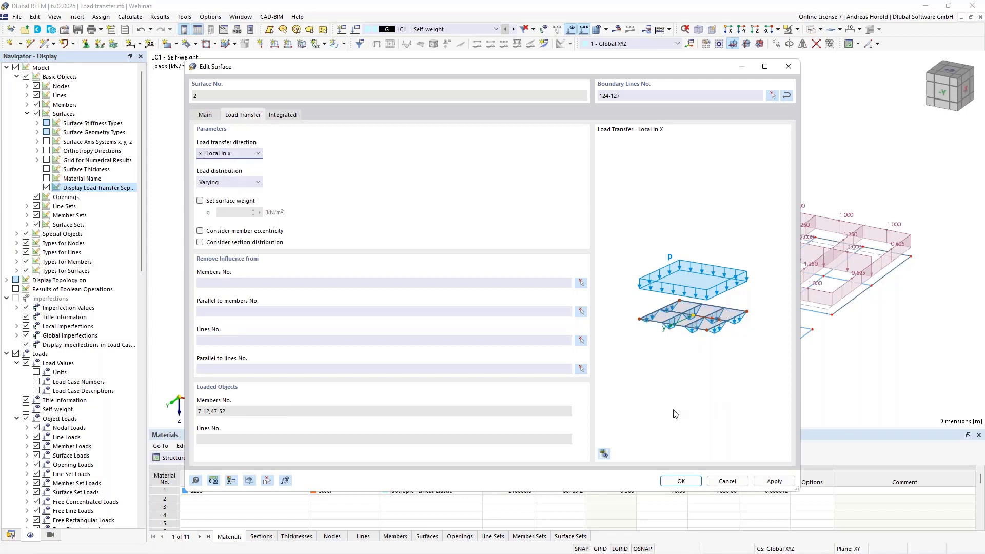
{"action": "left_click", "coordinate": [603, 454]}
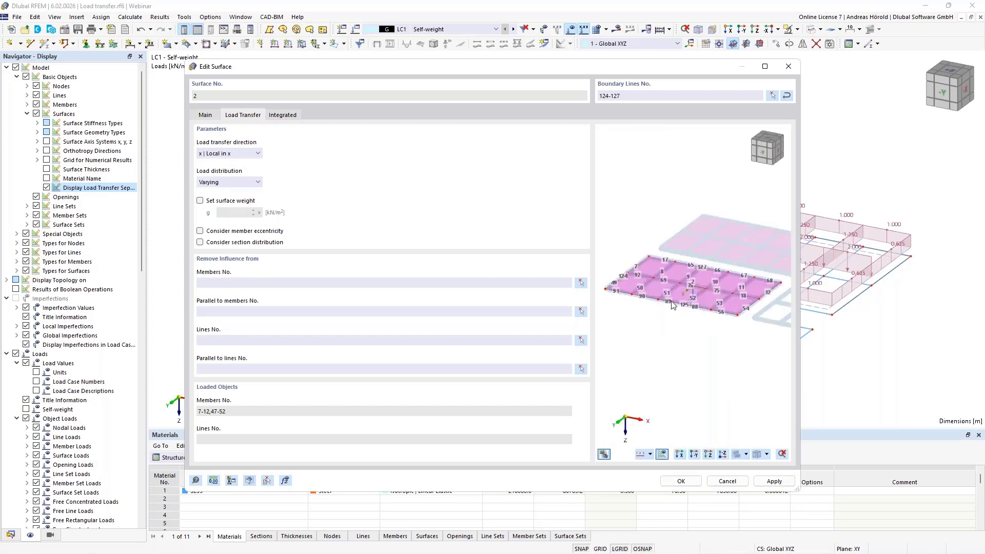
{"action": "scroll", "coordinate": [672, 305], "scroll_direction": "up", "scroll_amount": 5}
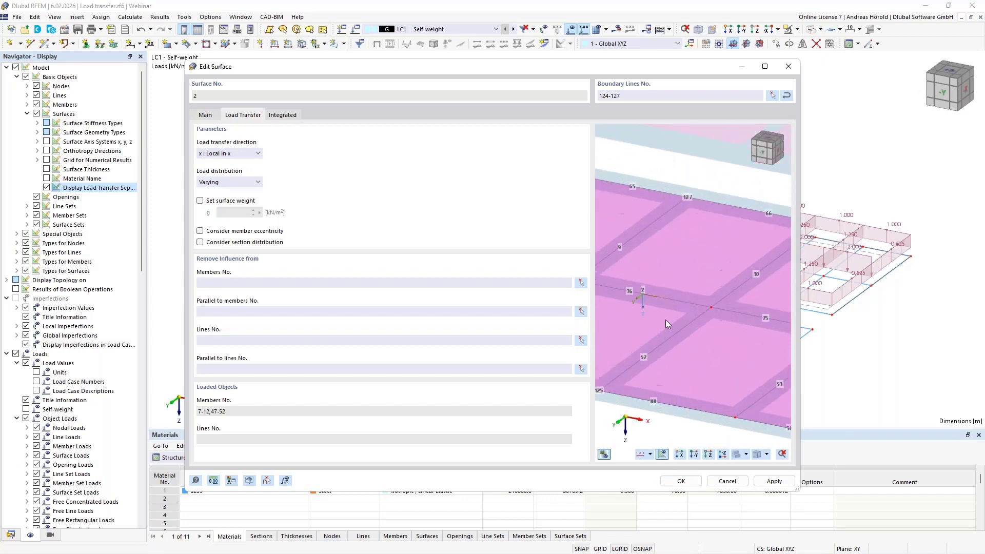
{"action": "scroll", "coordinate": [666, 320], "scroll_direction": "up", "scroll_amount": 2}
{"action": "middle_click_drag", "start_coordinate": [666, 319], "coordinate": [700, 329]}
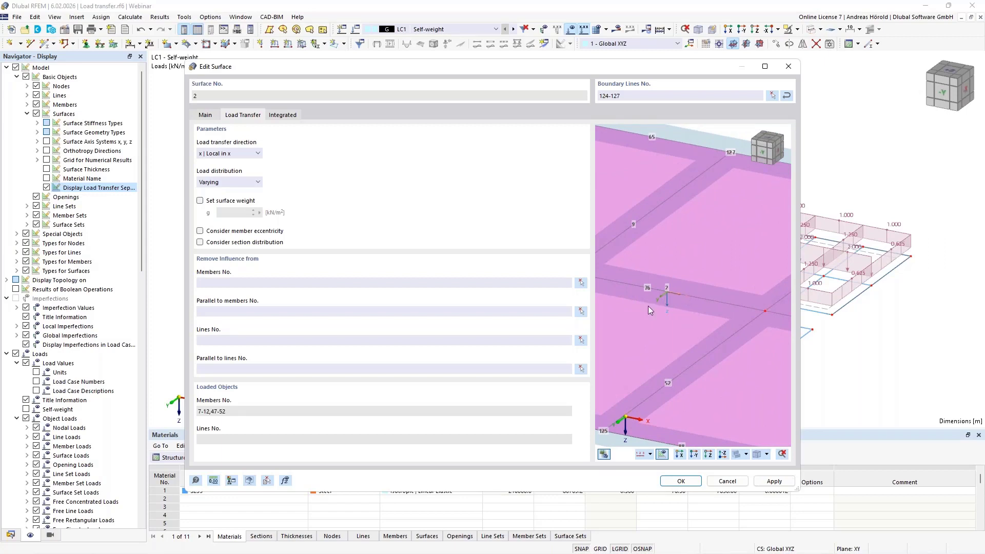
{"action": "left_click", "coordinate": [680, 481]}
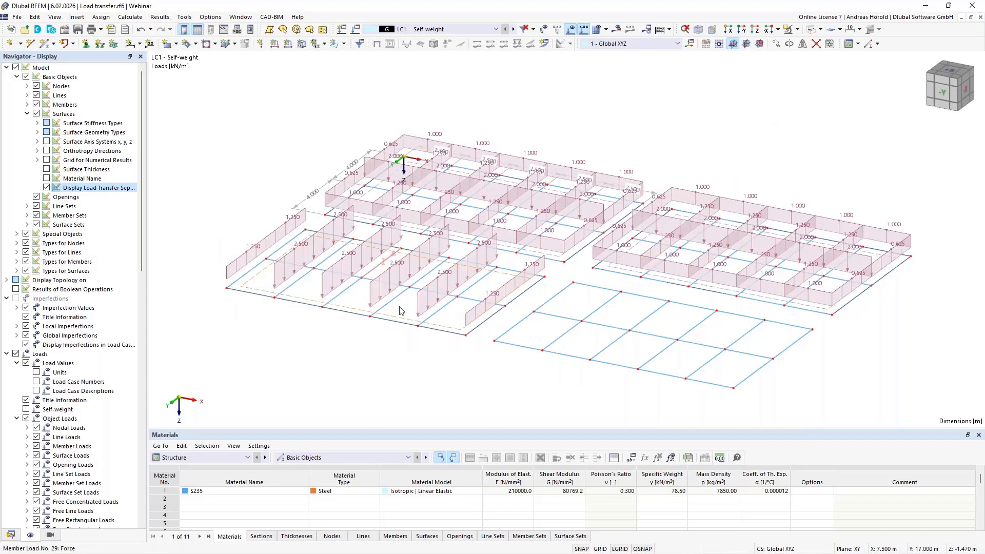
- Set the load transfer direction of surface No. 1 to local y, leaving the surface weight option off
{"action": "right_click", "coordinate": [534, 253]}
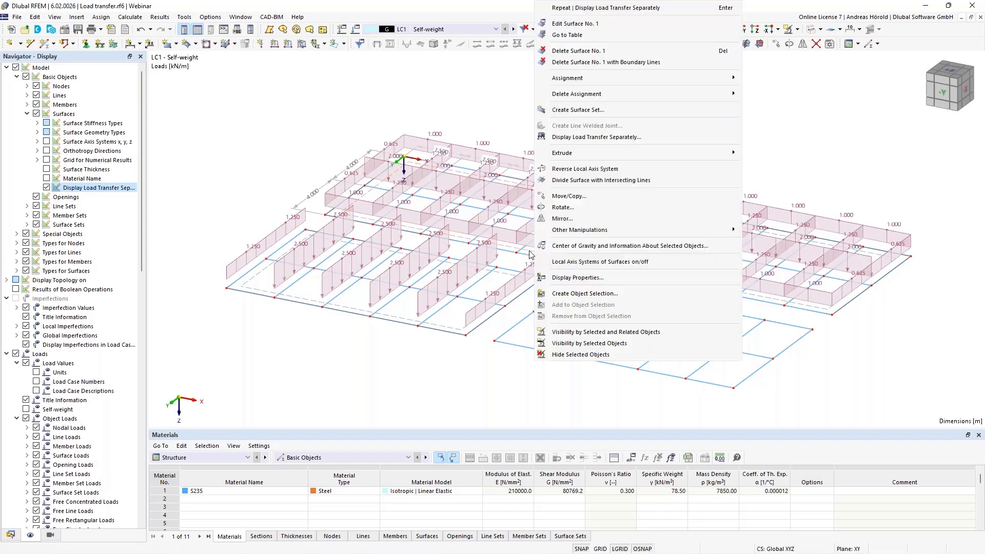
{"action": "left_click", "coordinate": [576, 23]}
{"action": "left_click", "coordinate": [243, 115]}
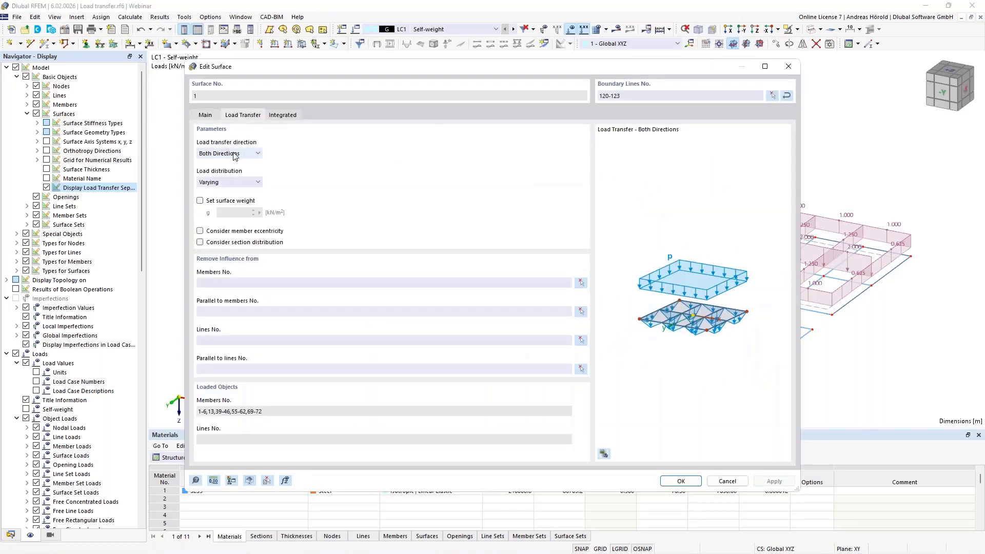
{"action": "left_click", "coordinate": [234, 155]}
{"action": "left_click", "coordinate": [216, 173]}
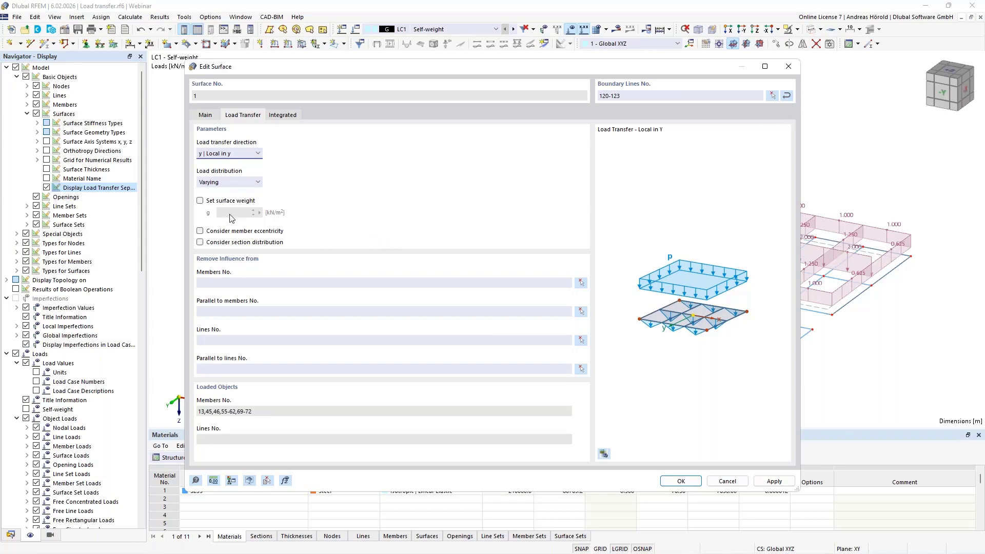
{"action": "left_click", "coordinate": [200, 201]}
{"action": "left_click", "coordinate": [200, 201]}
{"action": "left_click", "coordinate": [680, 481]}
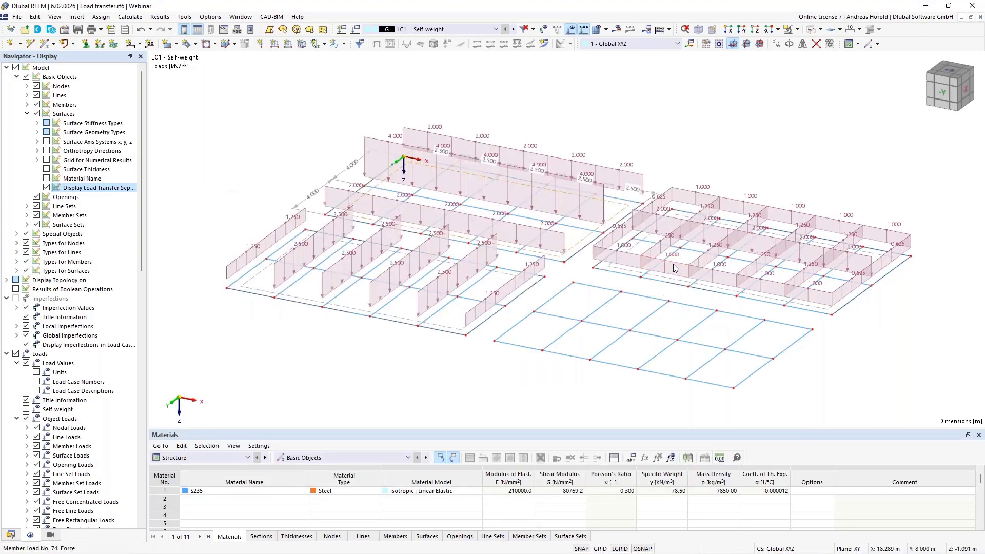
- Start a Member Loads from Area Load wizard for LC1 with a uniform ZA load of 1.00 kN/m²
{"action": "mouse_move", "coordinate": [675, 267]}
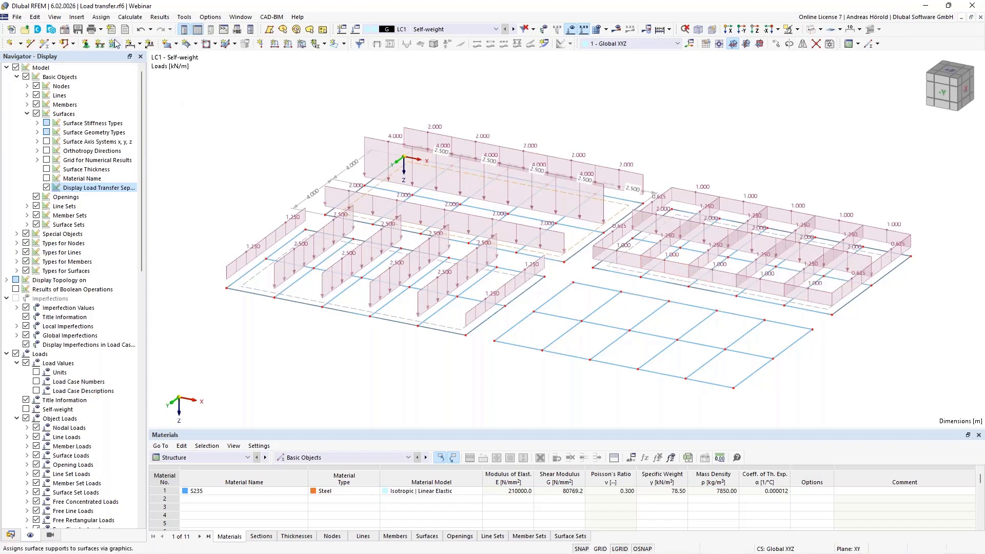
{"action": "left_click", "coordinate": [76, 17]}
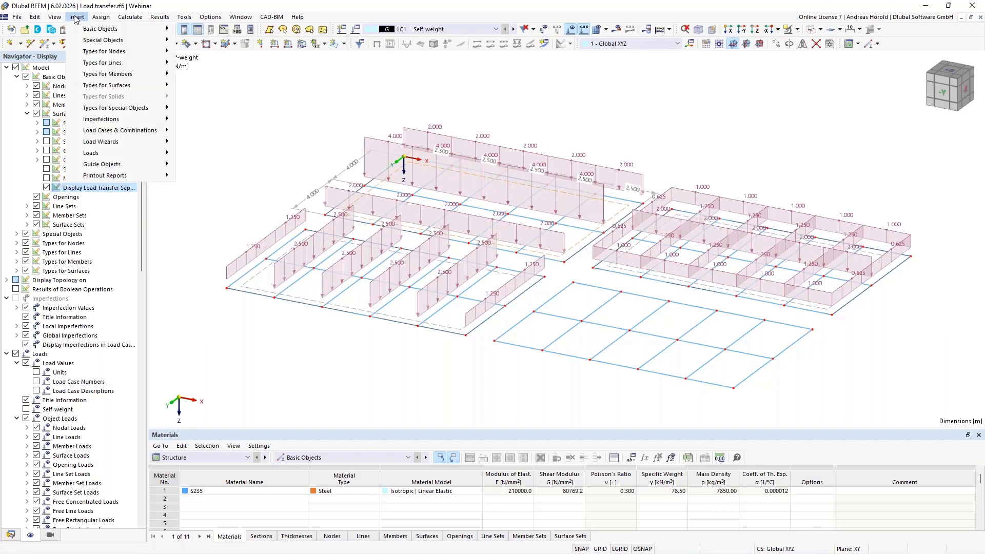
{"action": "mouse_move", "coordinate": [124, 144]}
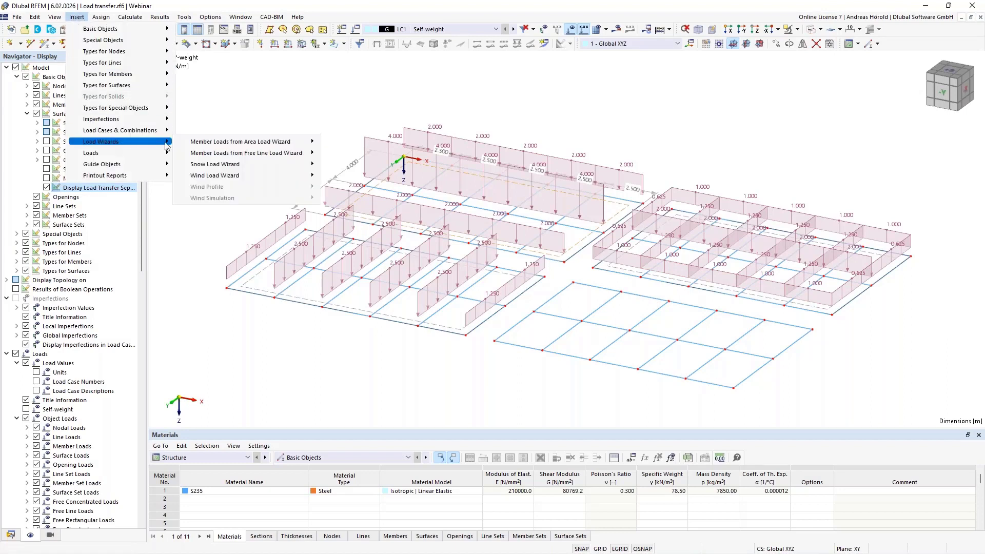
{"action": "mouse_move", "coordinate": [252, 148]}
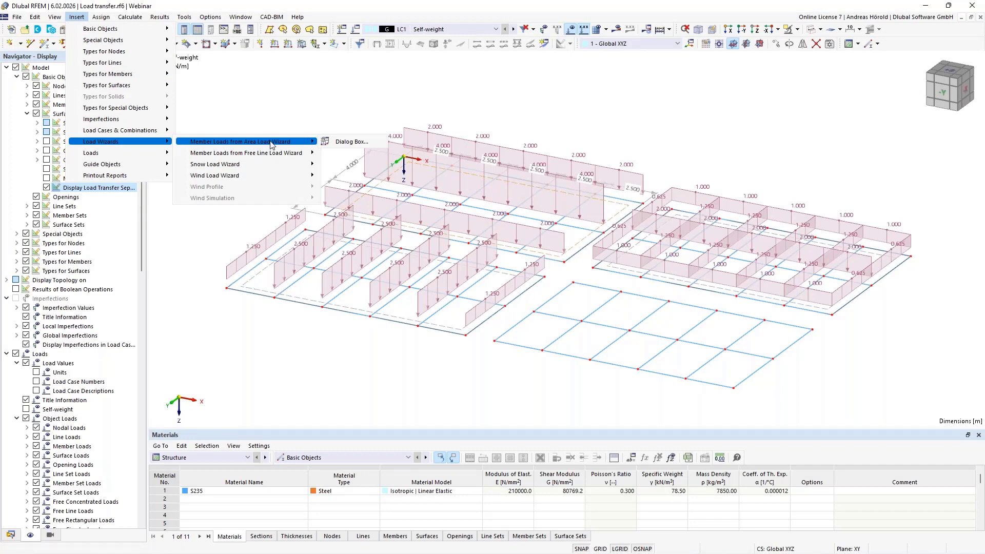
{"action": "left_click", "coordinate": [347, 149]}
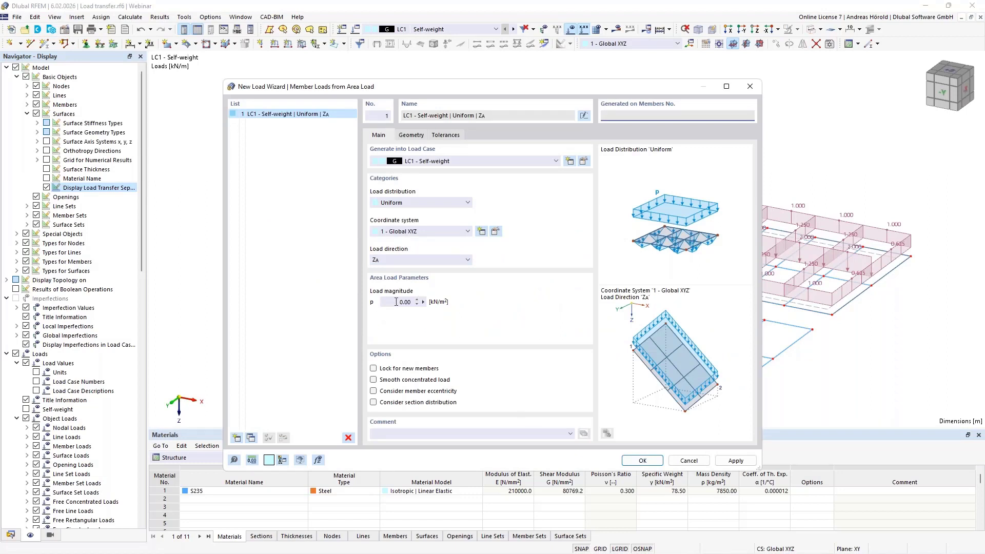
{"action": "left_click", "coordinate": [406, 301]}
{"action": "type", "text": "1"}
- Define the area load plane over the grid without a surface by its corner nodes 73, 83, 90 and 85
{"action": "left_click", "coordinate": [412, 136]}
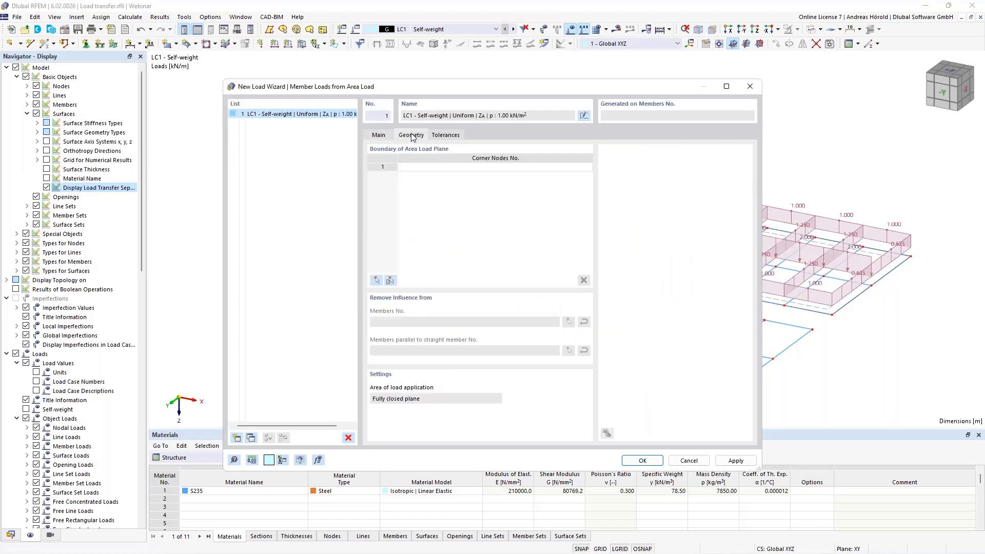
{"action": "left_click", "coordinate": [376, 280]}
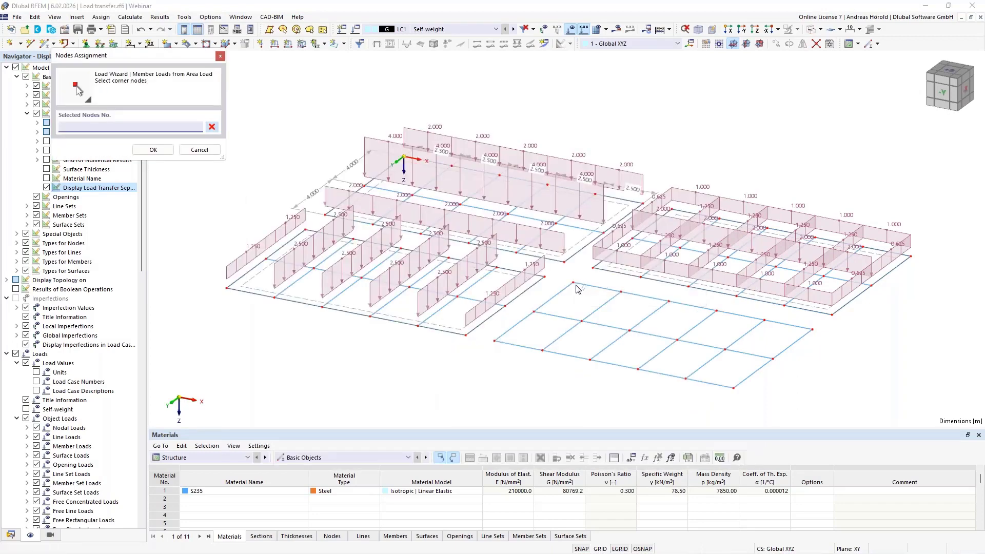
{"action": "left_click", "coordinate": [573, 283]}
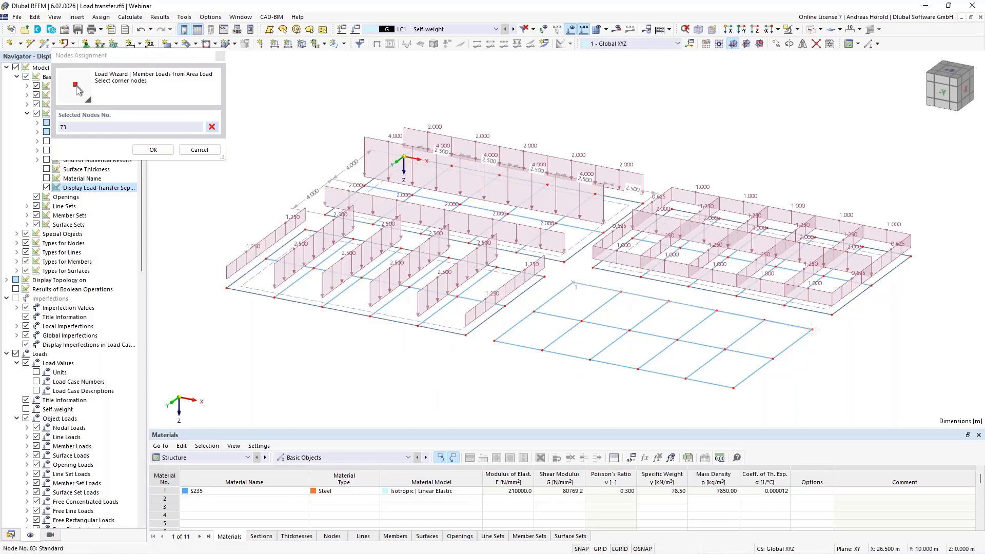
{"action": "left_click", "coordinate": [733, 388]}
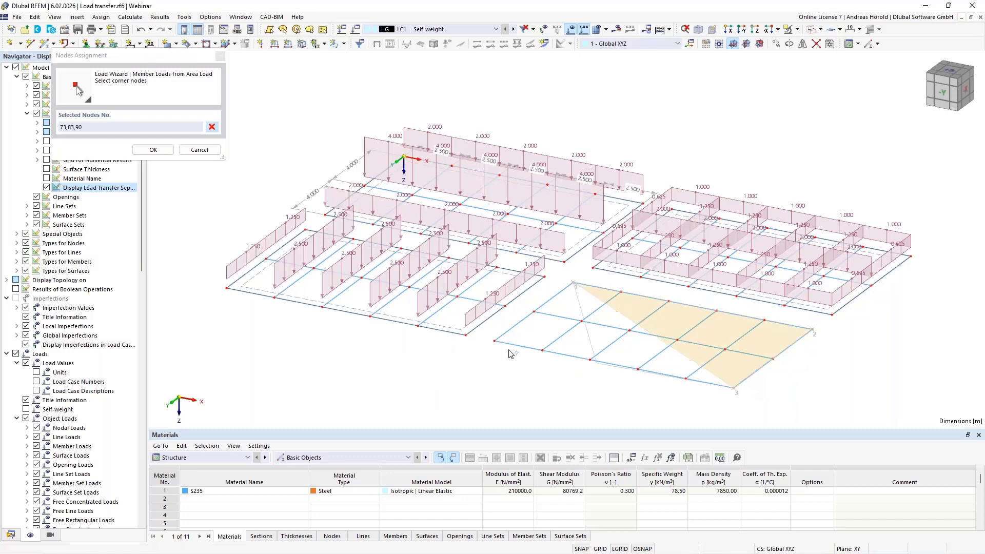
{"action": "left_click", "coordinate": [493, 341]}
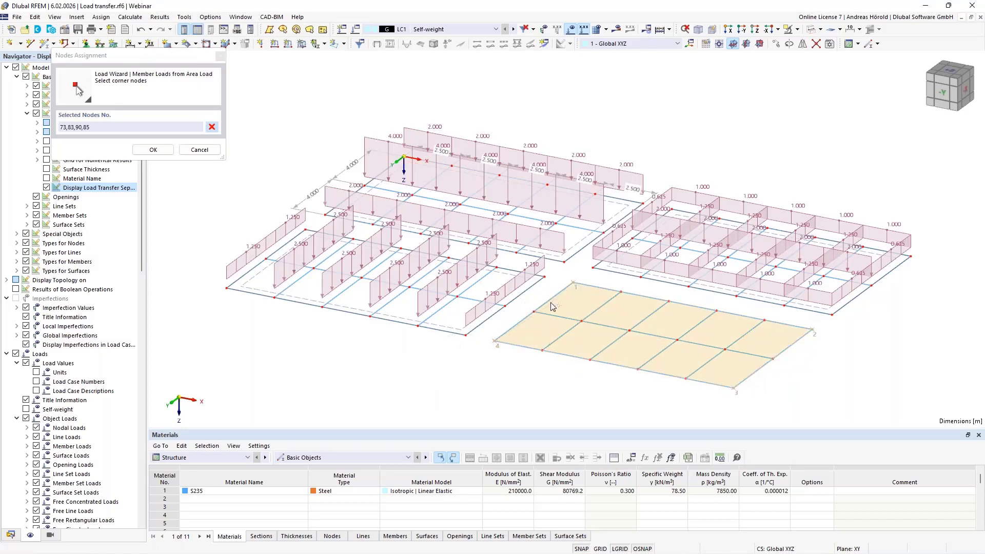
{"action": "left_click", "coordinate": [574, 285]}
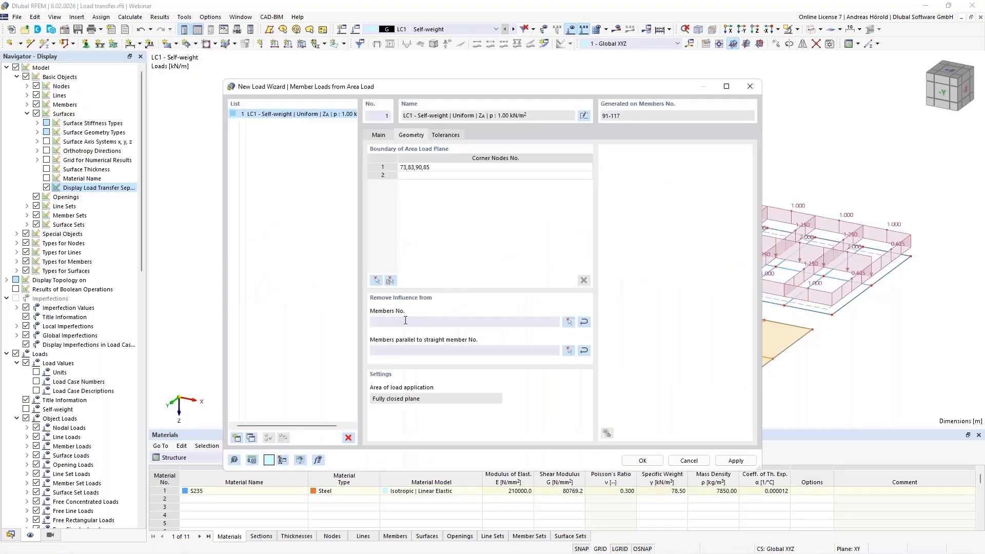
- Remove the influence of members parallel to member No. 98 and generate the member loads from the area load
{"action": "left_click", "coordinate": [568, 350]}
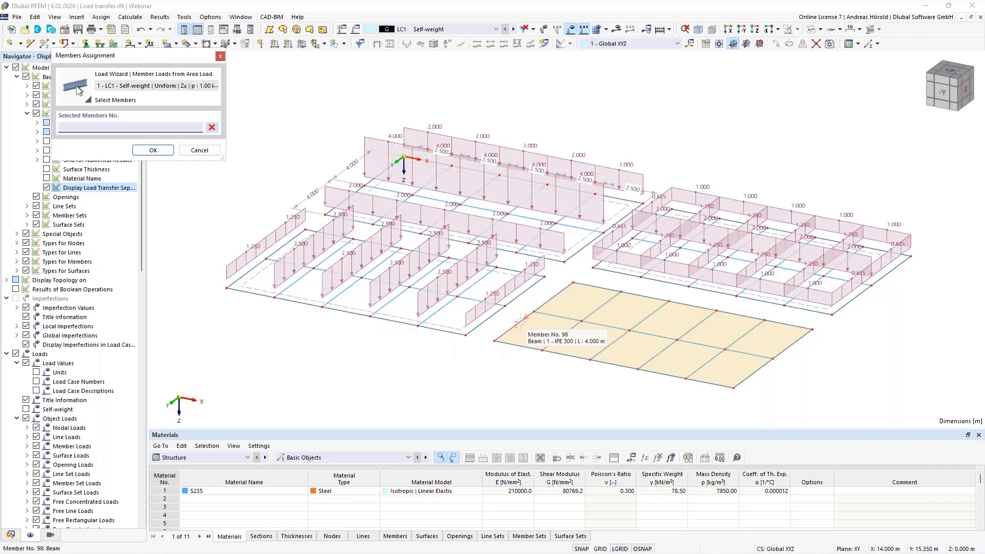
{"action": "left_click", "coordinate": [519, 321]}
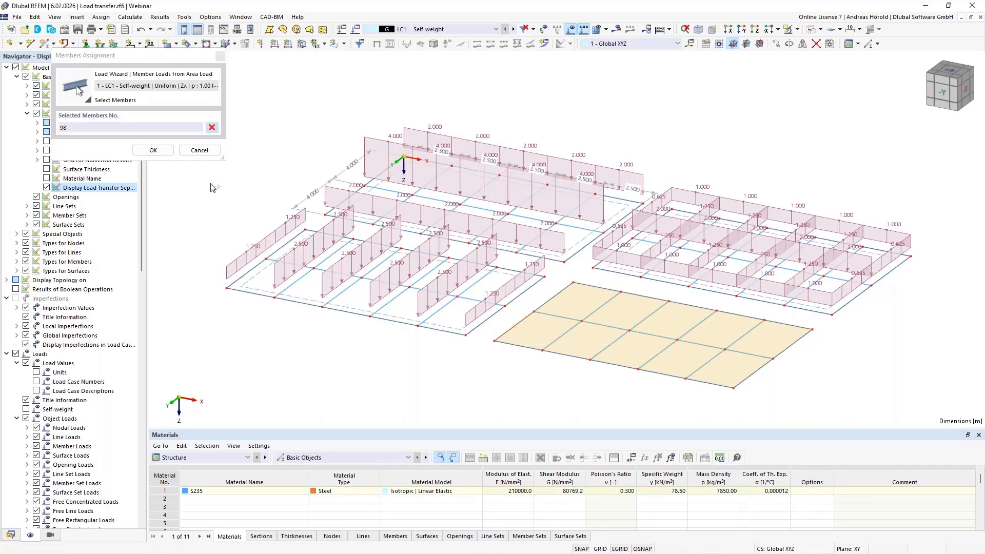
{"action": "left_click", "coordinate": [152, 149]}
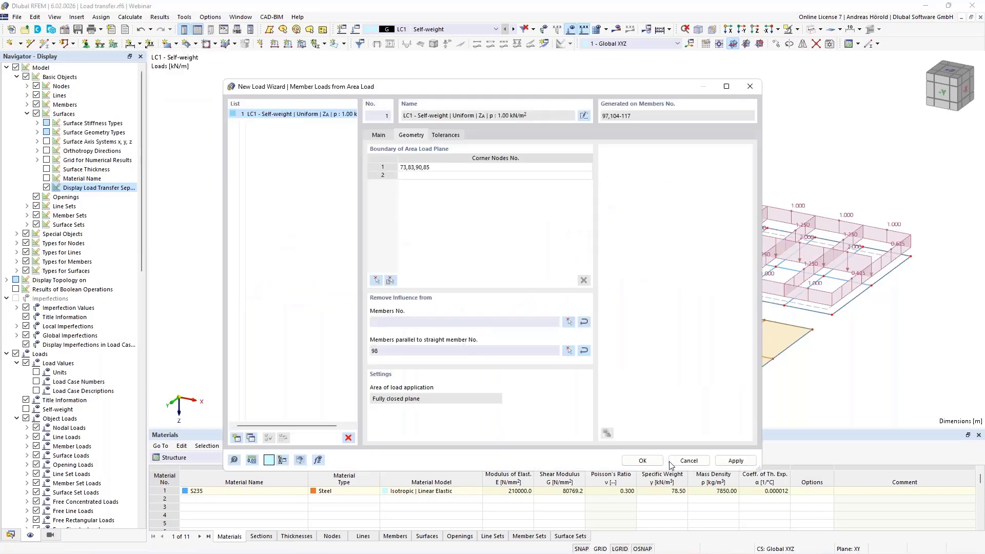
{"action": "left_click", "coordinate": [642, 461]}
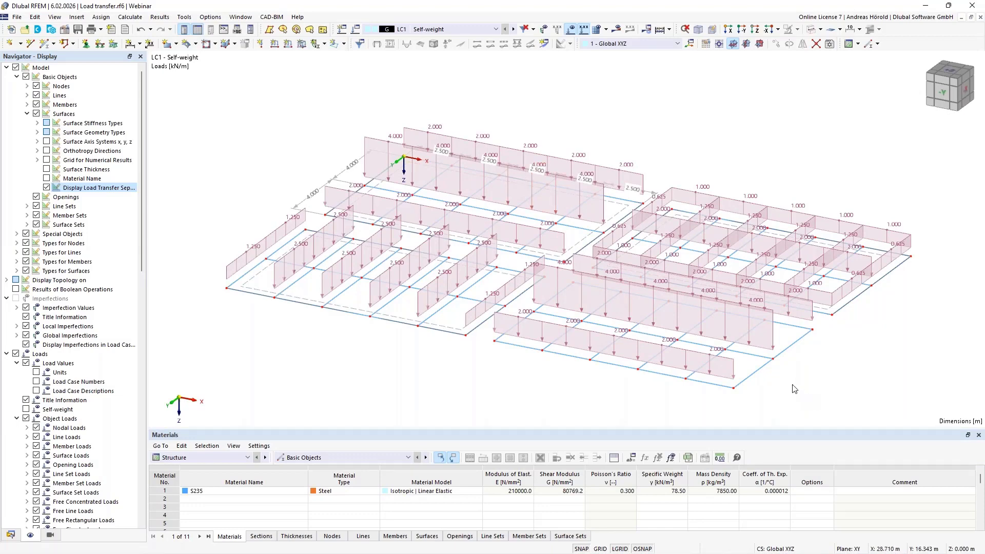
- Edit the generated area load to clear the excluded parallel member so all grid members carry load
{"action": "double_click", "coordinate": [717, 303]}
{"action": "left_click", "coordinate": [418, 138]}
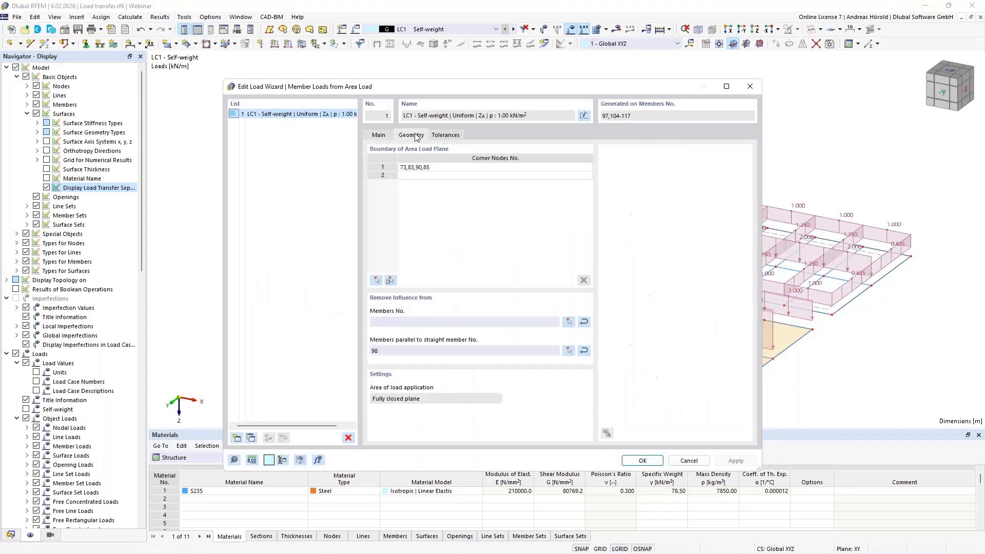
{"action": "left_click_drag", "start_coordinate": [385, 351], "coordinate": [352, 350]}
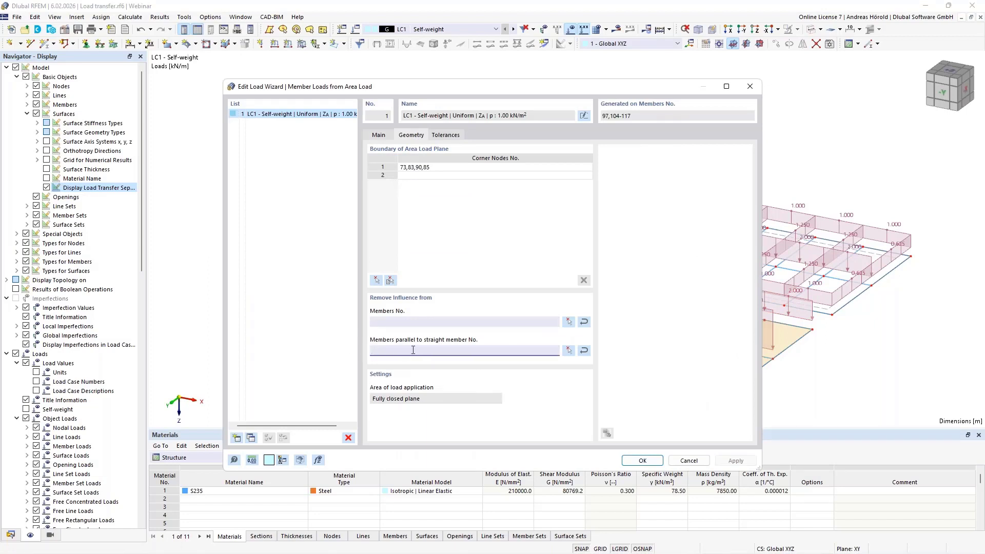
{"action": "left_click", "coordinate": [642, 461]}
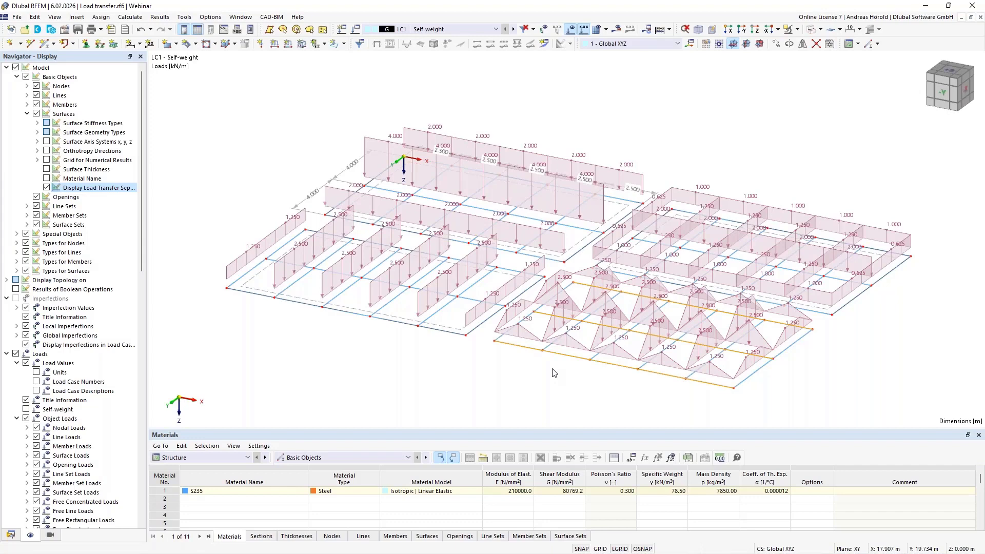
- Create a new printout report for the model with the default report items and open it
{"action": "left_click", "coordinate": [111, 31]}
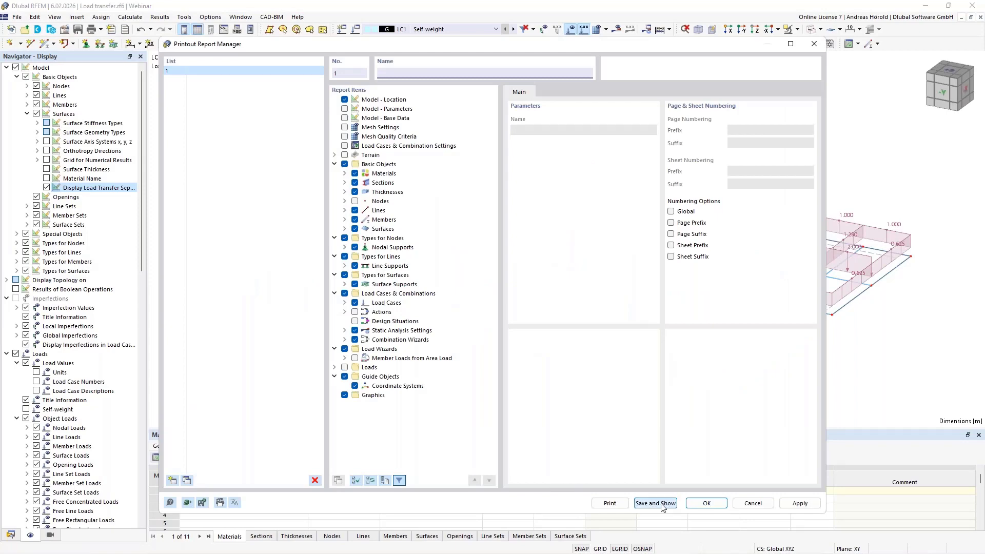
{"action": "left_click", "coordinate": [656, 503]}
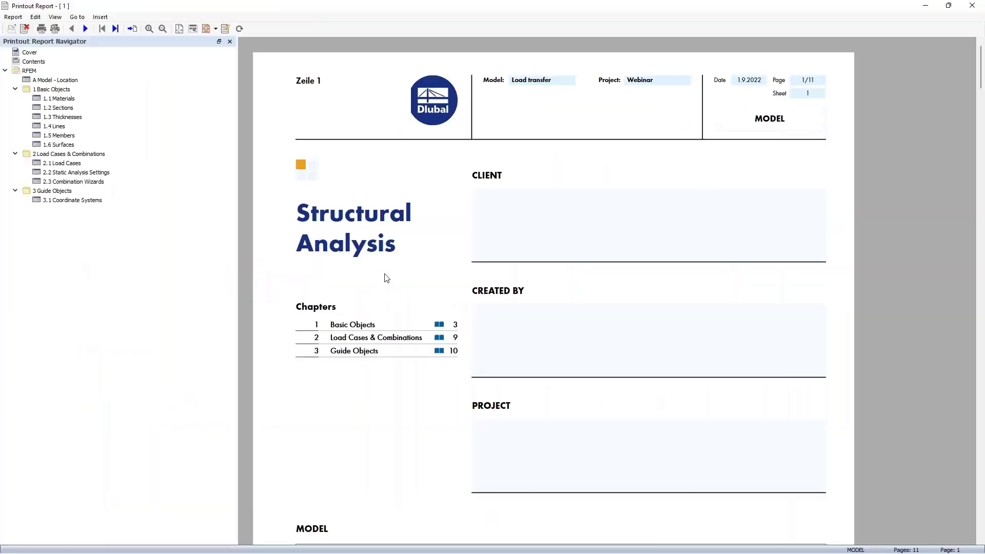
- Set the printout report's language to French and review the translated cover, materials, sections and lines pages
{"action": "left_click", "coordinate": [36, 18]}
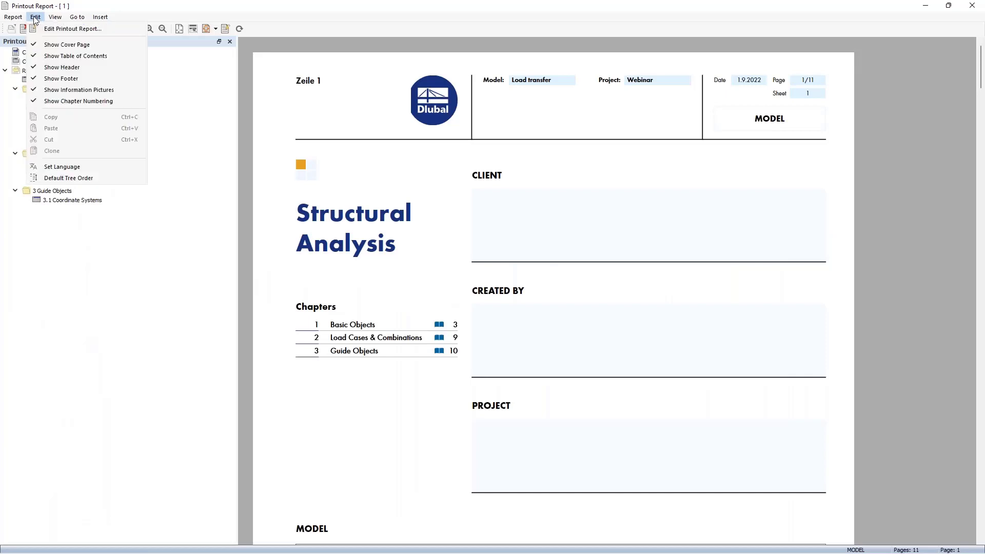
{"action": "left_click", "coordinate": [91, 168]}
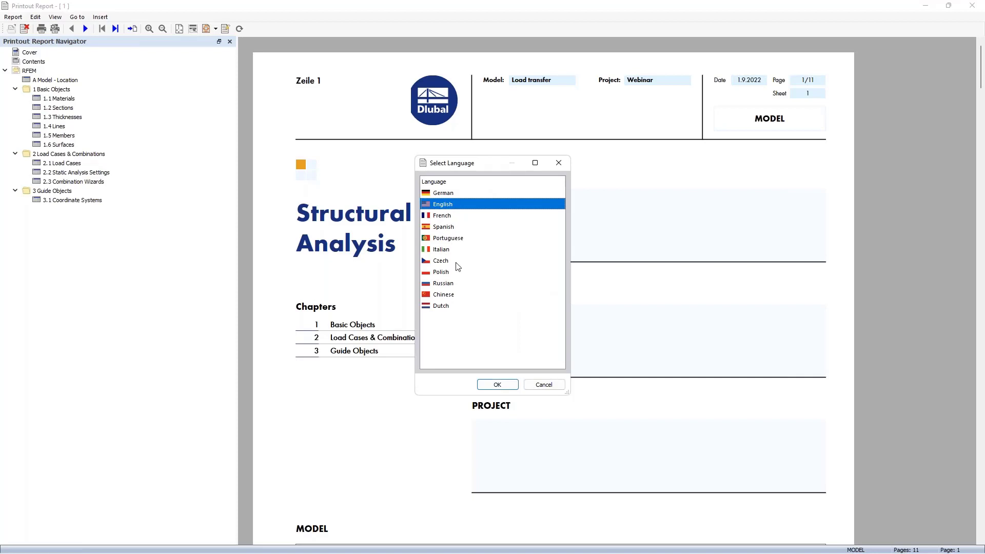
{"action": "left_click", "coordinate": [444, 217]}
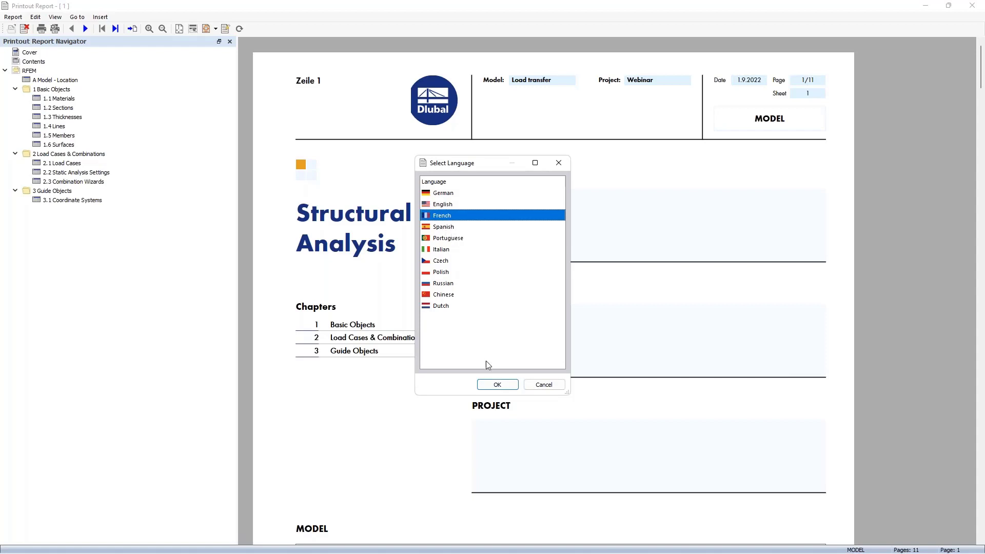
{"action": "left_click", "coordinate": [499, 386]}
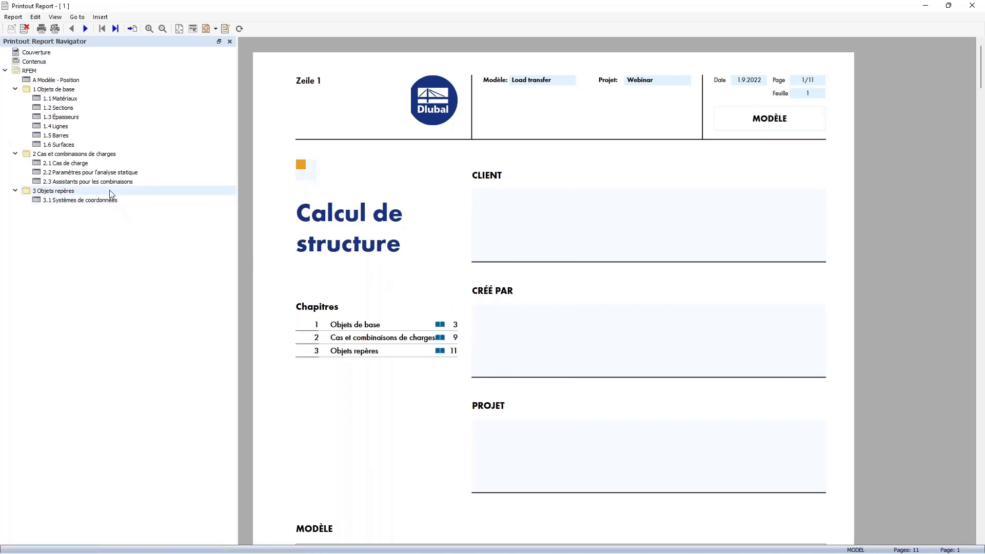
{"action": "scroll", "coordinate": [439, 341], "scroll_direction": "down", "scroll_amount": 8}
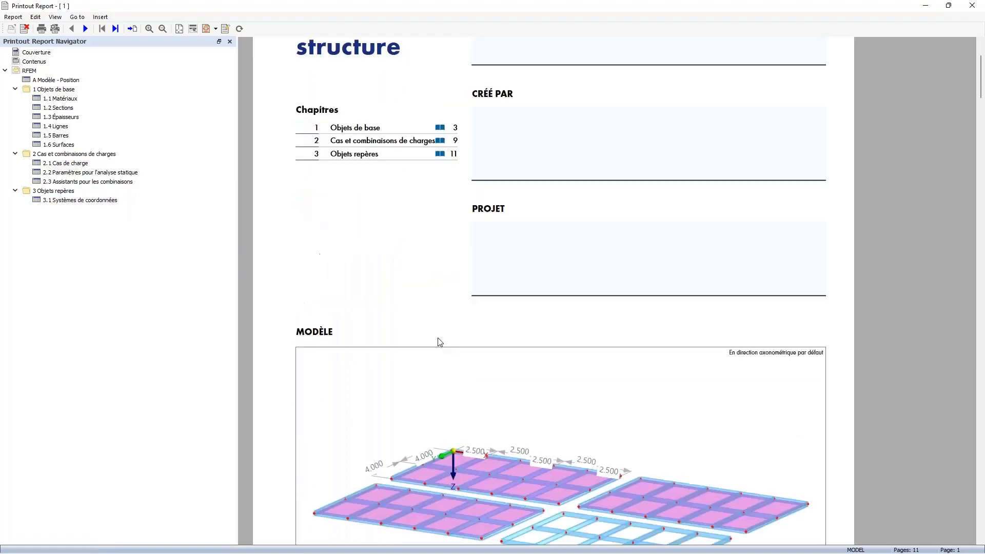
{"action": "scroll", "coordinate": [438, 342], "scroll_direction": "down", "scroll_amount": 10}
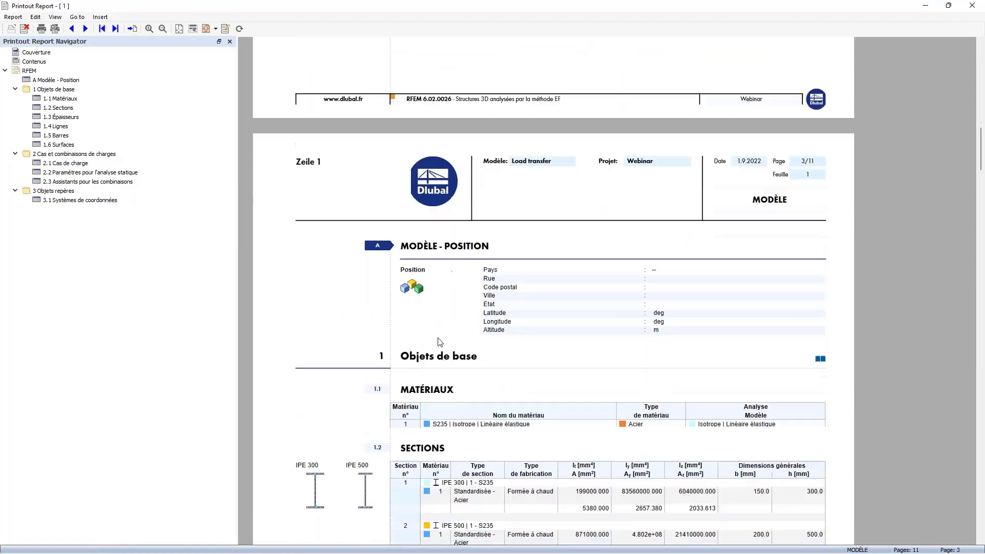
{"action": "scroll", "coordinate": [438, 341], "scroll_direction": "down", "scroll_amount": 12}
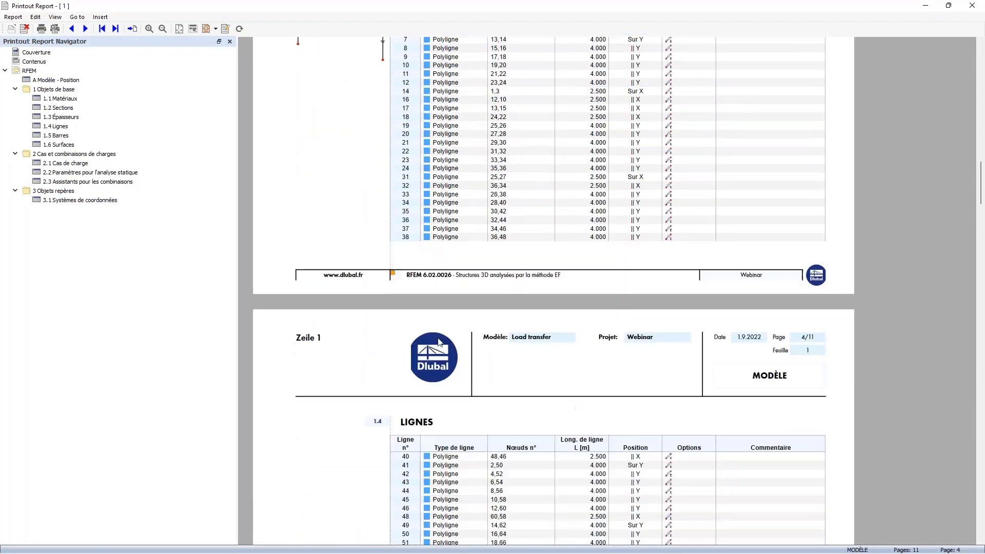
{"action": "scroll", "coordinate": [439, 342], "scroll_direction": "down", "scroll_amount": 2}
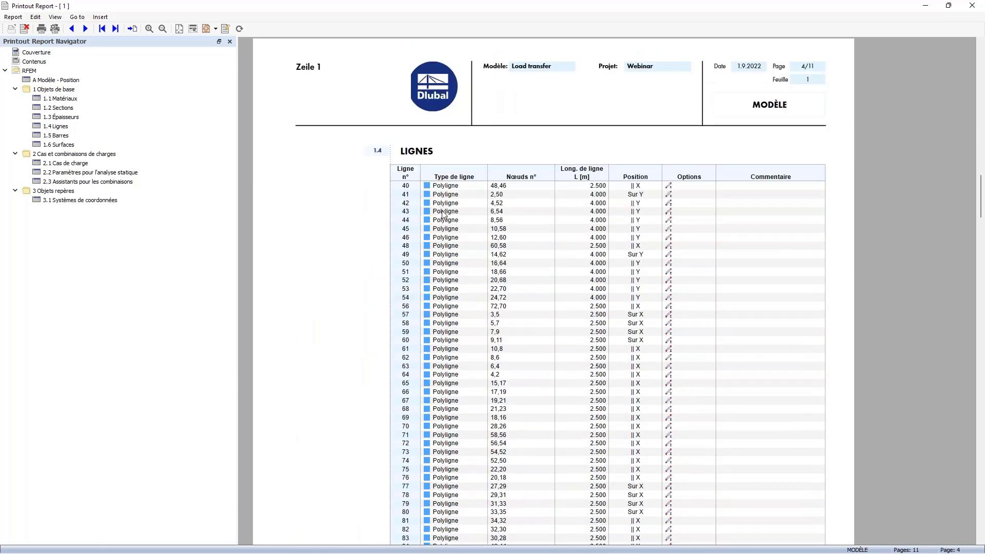
- Set the printout report's language back to English
{"action": "left_click", "coordinate": [35, 16]}
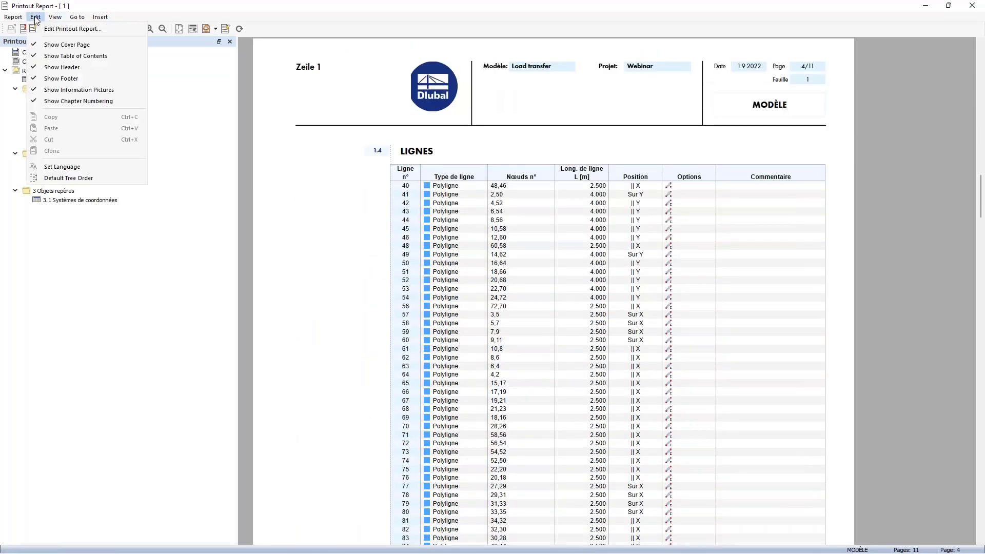
{"action": "left_click", "coordinate": [76, 167]}
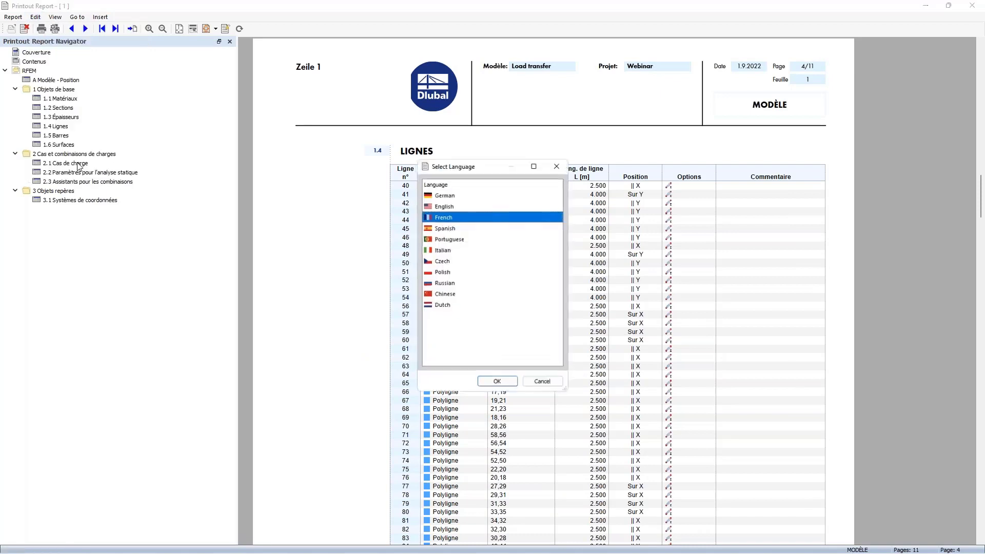
{"action": "left_click", "coordinate": [443, 205]}
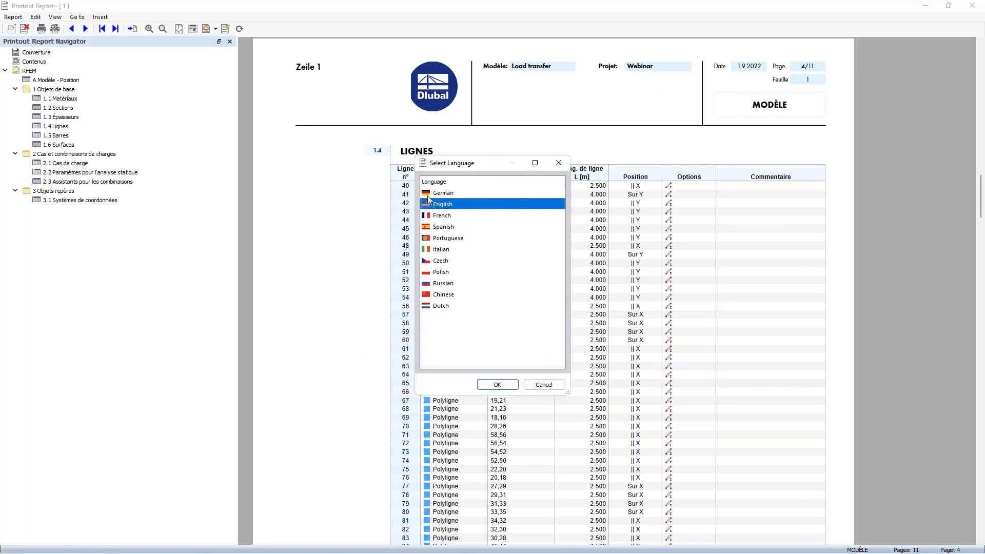
{"action": "left_click", "coordinate": [496, 385]}
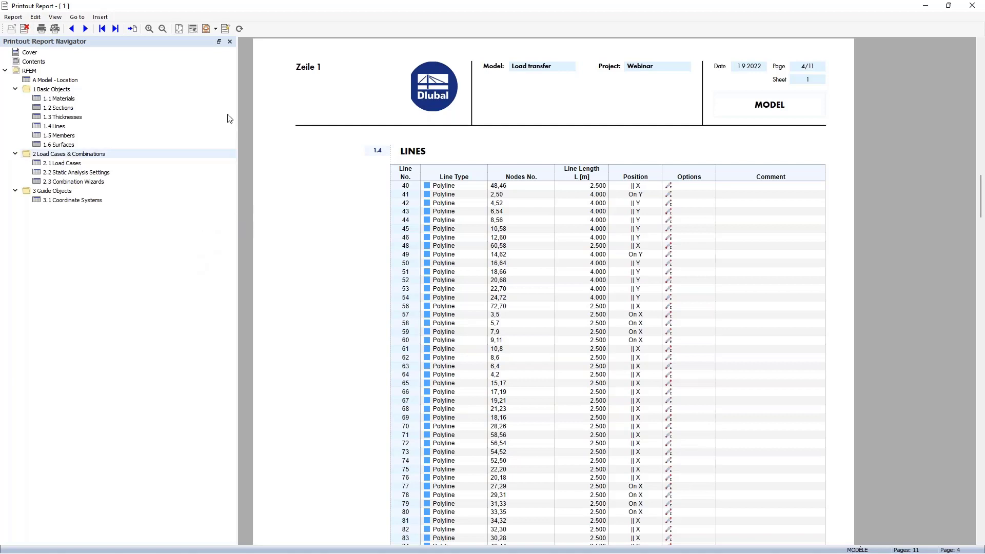
- Choose Connection.pdf from the Downloads folder as a PDF to insert into the printout report
{"action": "left_click", "coordinate": [99, 18]}
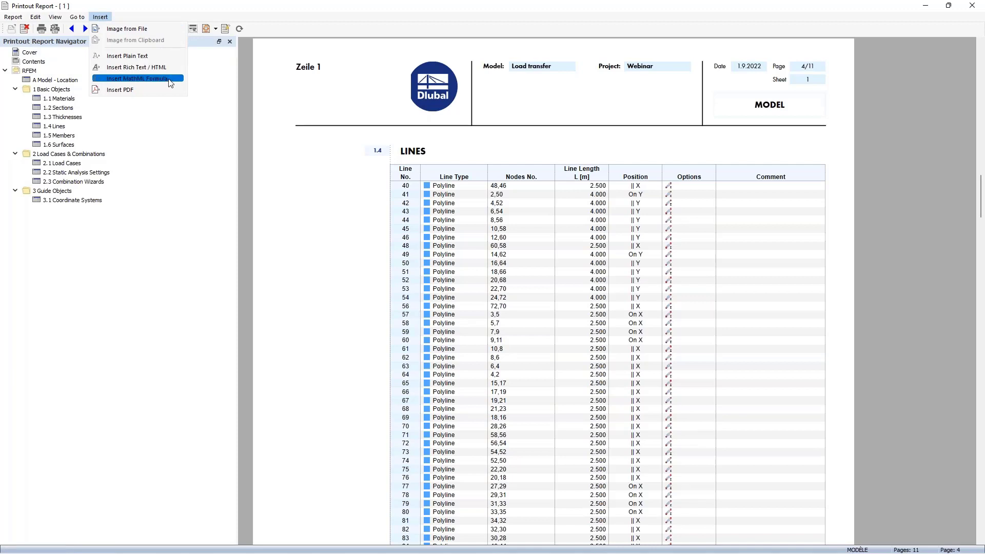
{"action": "left_click", "coordinate": [139, 92]}
{"action": "scroll", "coordinate": [92, 95], "scroll_direction": "up", "scroll_amount": 3}
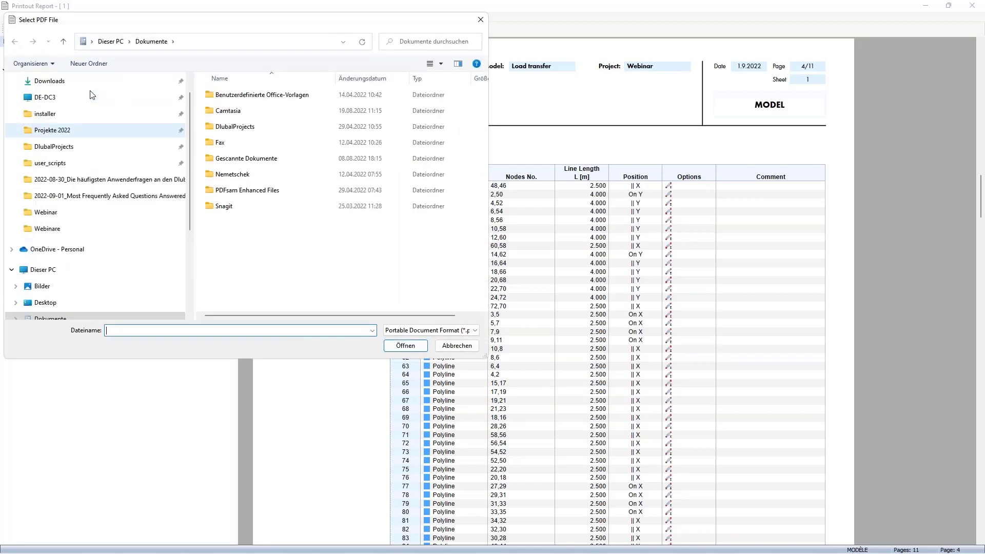
{"action": "left_click", "coordinate": [50, 80]}
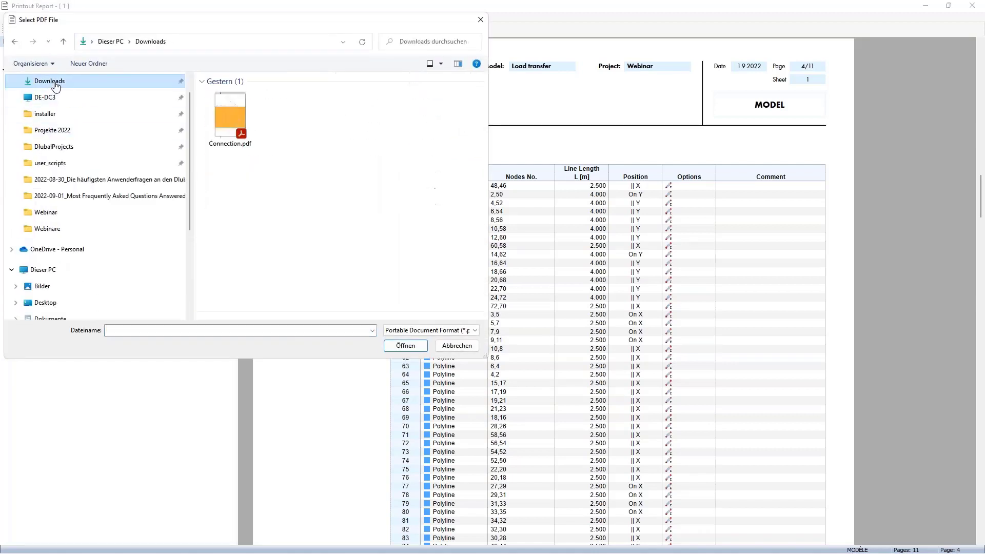
{"action": "left_click", "coordinate": [226, 115]}
{"action": "left_click", "coordinate": [406, 346]}
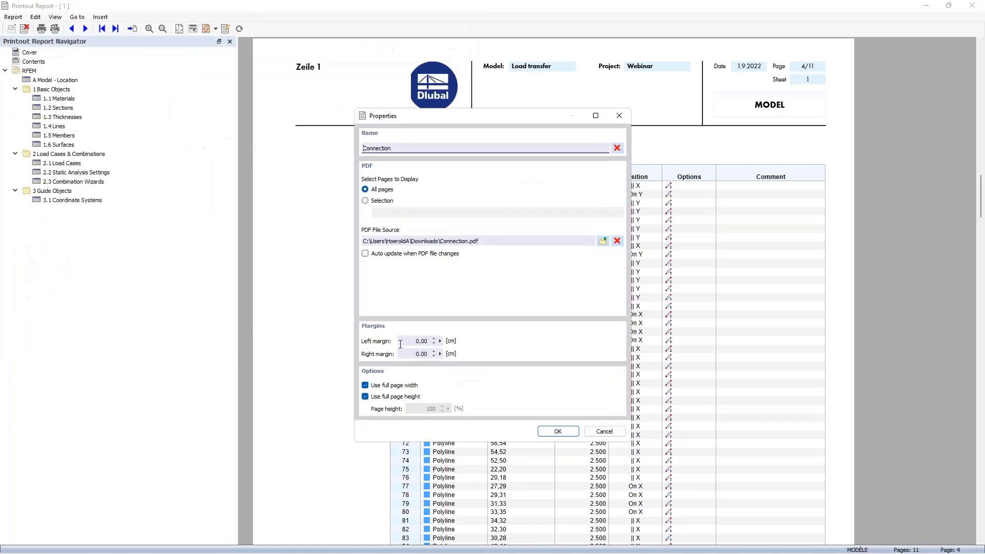
- Set the Connection PDF to display all pages and add it to the printout report
{"action": "left_click", "coordinate": [366, 200]}
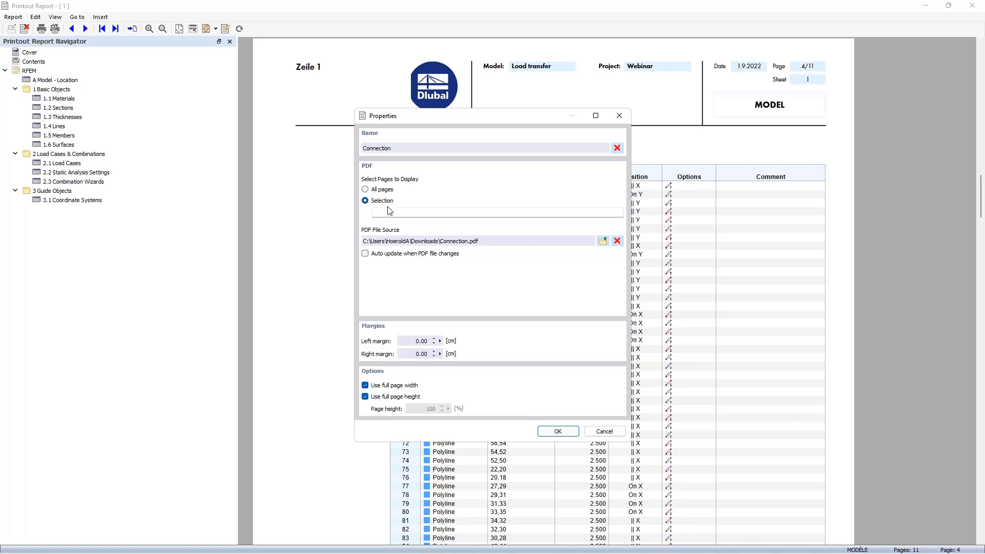
{"action": "left_click", "coordinate": [387, 212]}
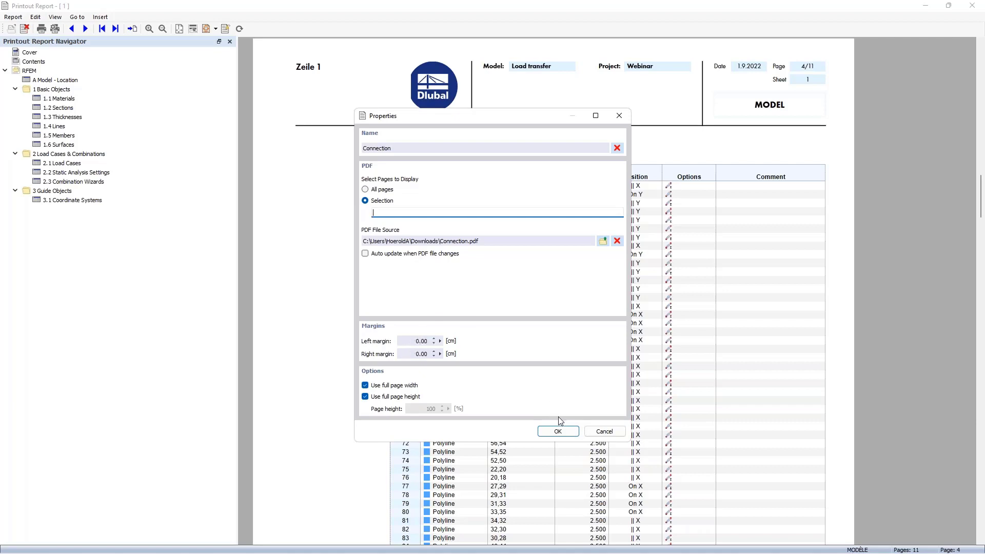
{"action": "left_click", "coordinate": [552, 432]}
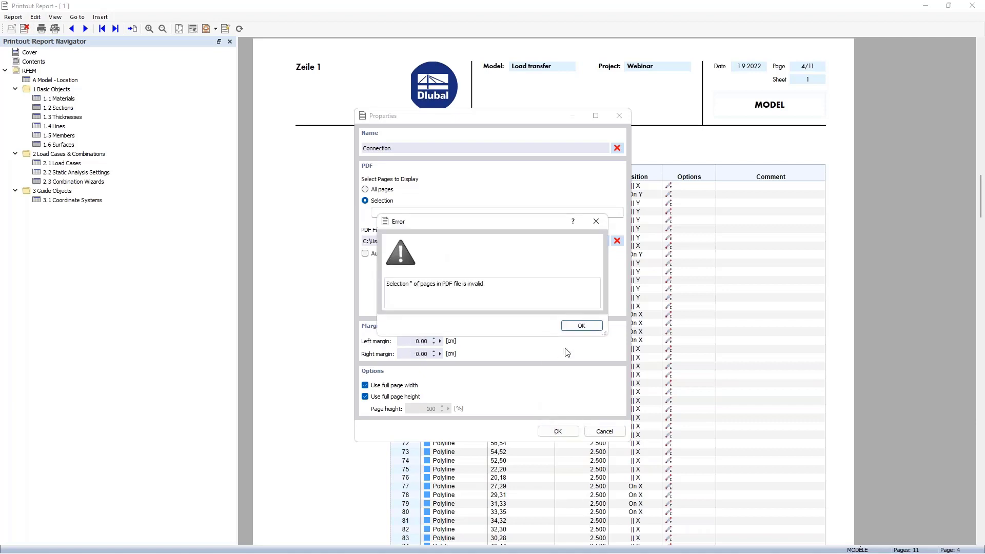
{"action": "left_click", "coordinate": [582, 327]}
{"action": "left_click", "coordinate": [365, 190]}
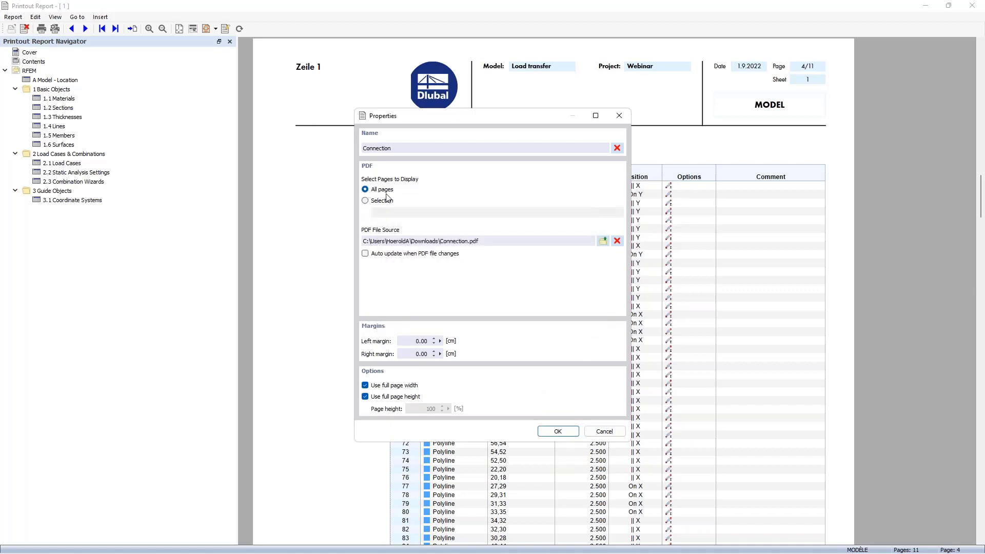
{"action": "left_click", "coordinate": [558, 432]}
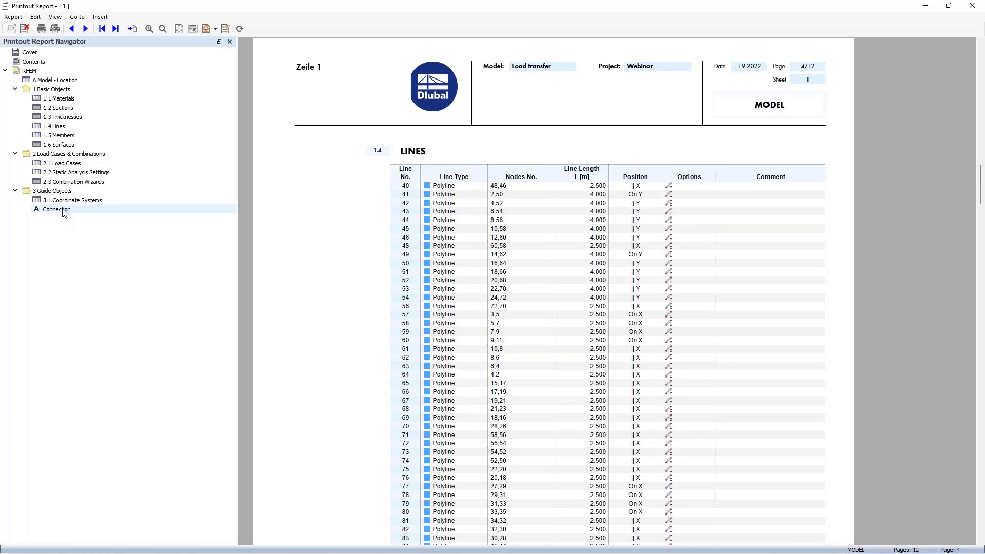
- Move the Connection item from Guide Objects into the Basic Objects chapter and place it at the chapter's top
{"action": "mouse_move", "coordinate": [56, 209]}
{"action": "left_mouse_down"}
{"action": "mouse_move", "coordinate": [57, 147]}
{"action": "mouse_move", "coordinate": [68, 133]}
{"action": "left_mouse_up"}
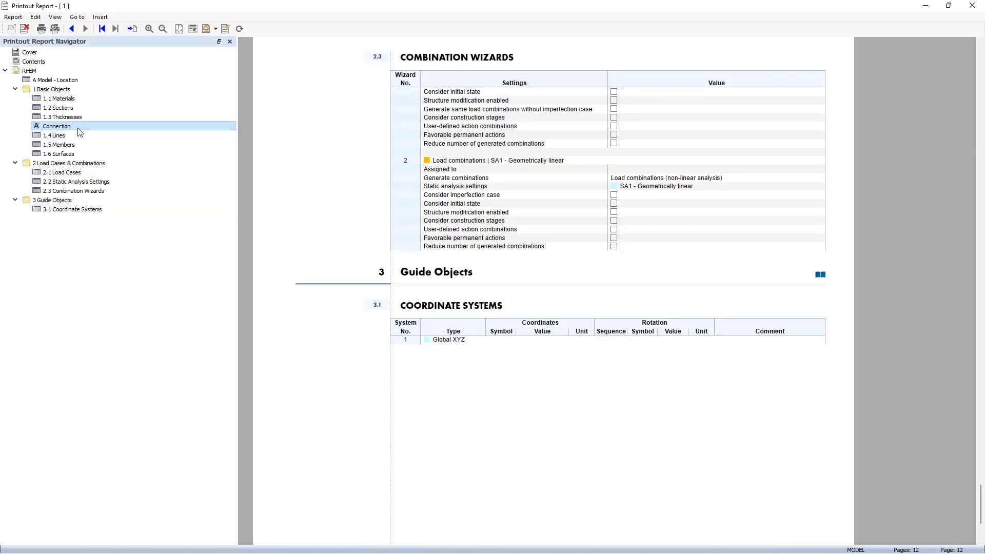
{"action": "right_click", "coordinate": [131, 130]}
{"action": "mouse_move", "coordinate": [205, 144]}
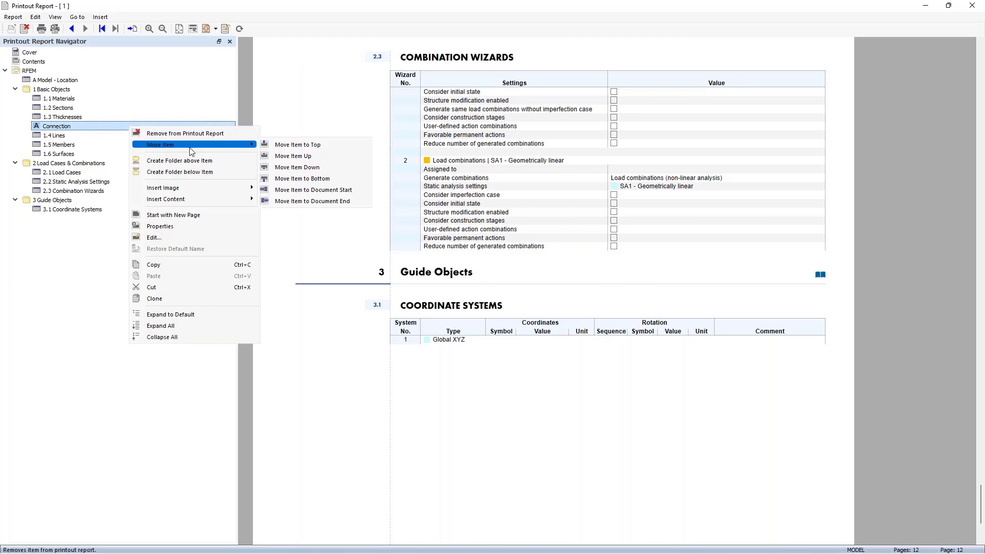
{"action": "left_click", "coordinate": [287, 144]}
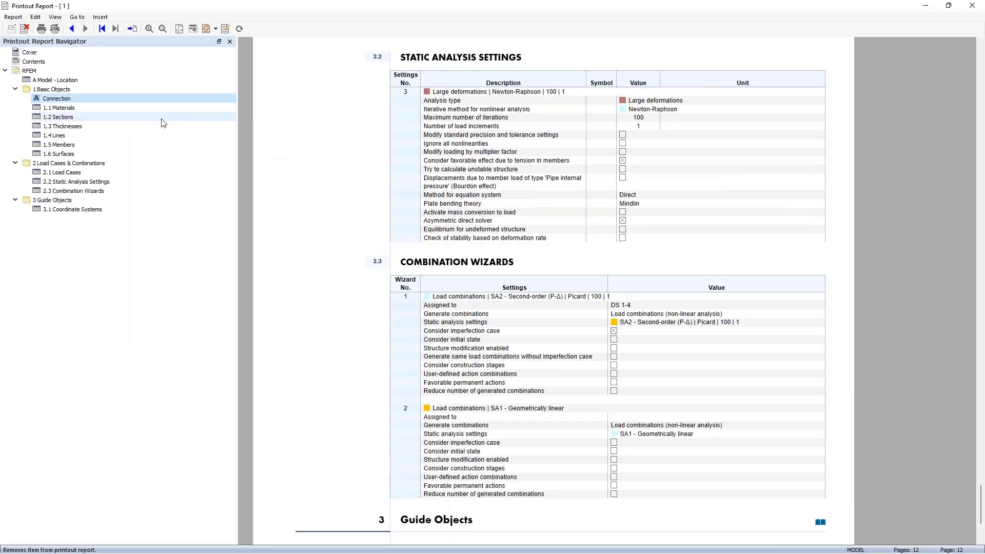
- Move the Connection item down one place so it follows Materials in the Basic Objects chapter
{"action": "right_click", "coordinate": [151, 103]}
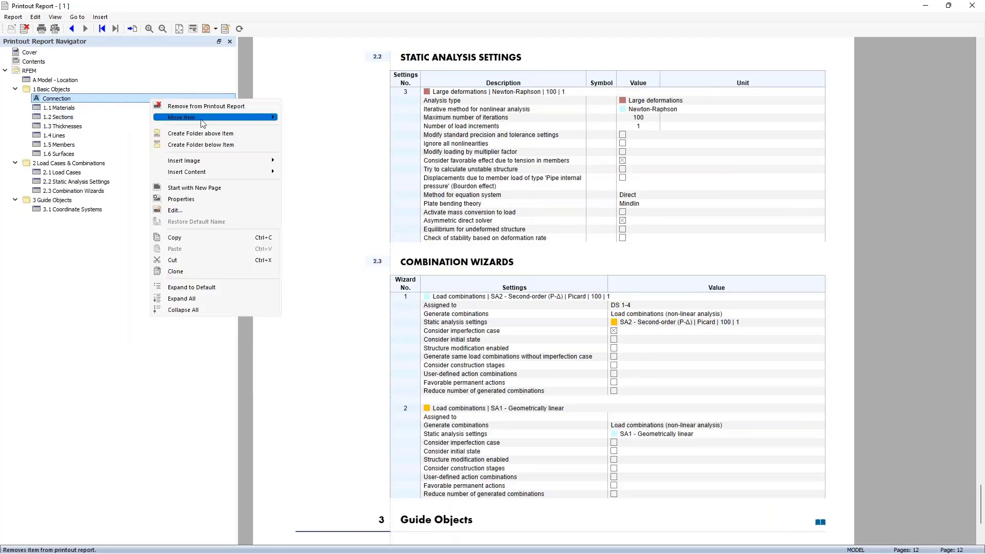
{"action": "mouse_move", "coordinate": [210, 119]}
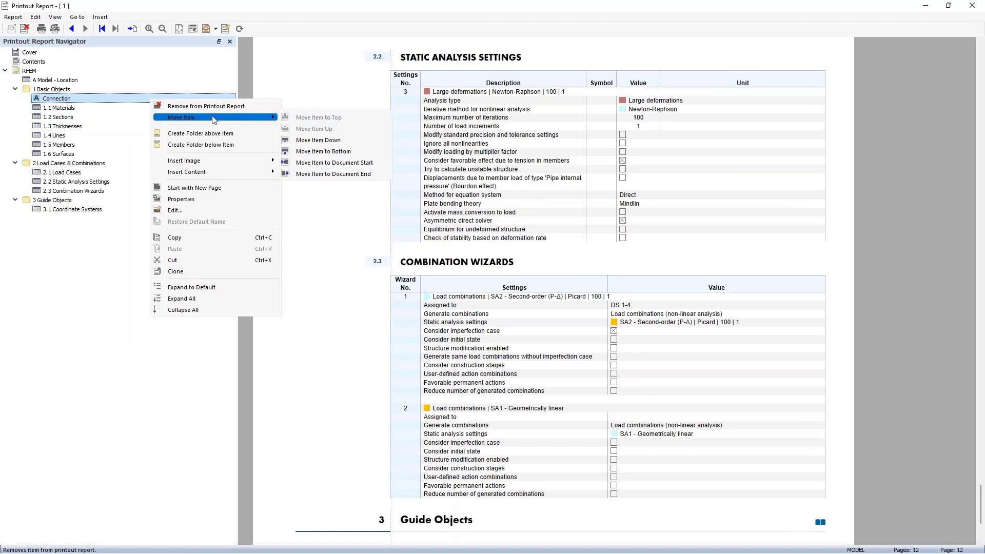
{"action": "left_click", "coordinate": [328, 140]}
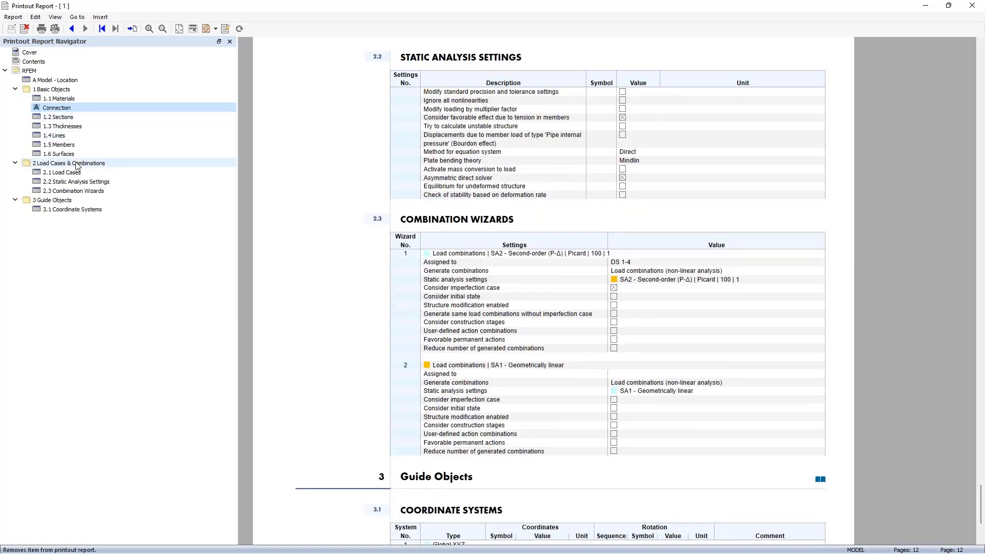
- Move the Lines item above Thicknesses in the report's Basic Objects chapter
{"action": "left_click", "coordinate": [57, 137]}
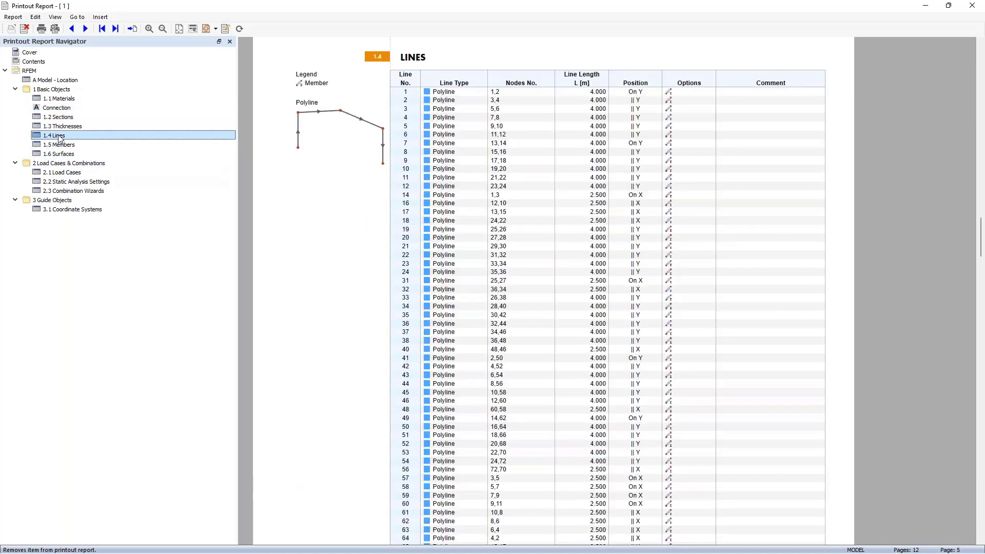
{"action": "right_click", "coordinate": [123, 137]}
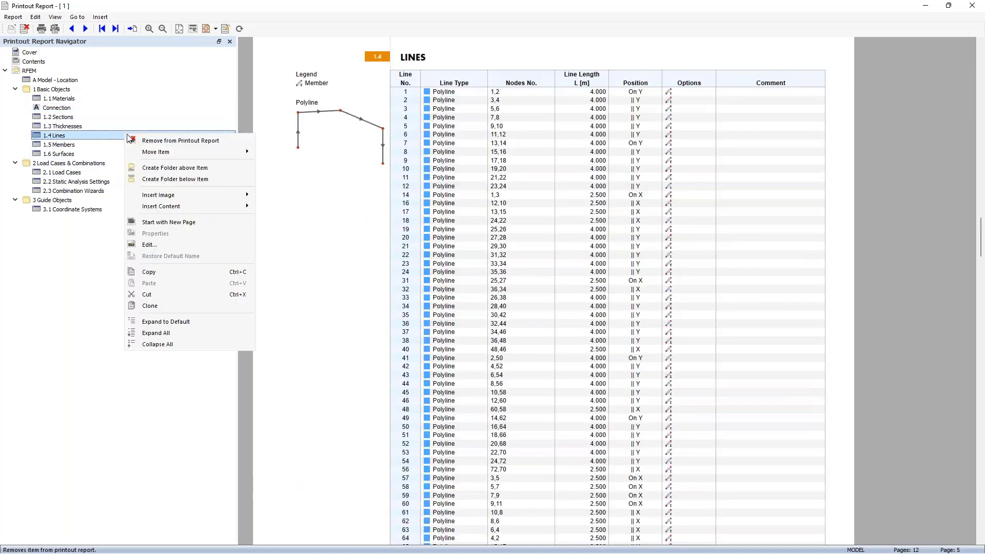
{"action": "left_click_drag", "start_coordinate": [81, 137], "coordinate": [84, 126]}
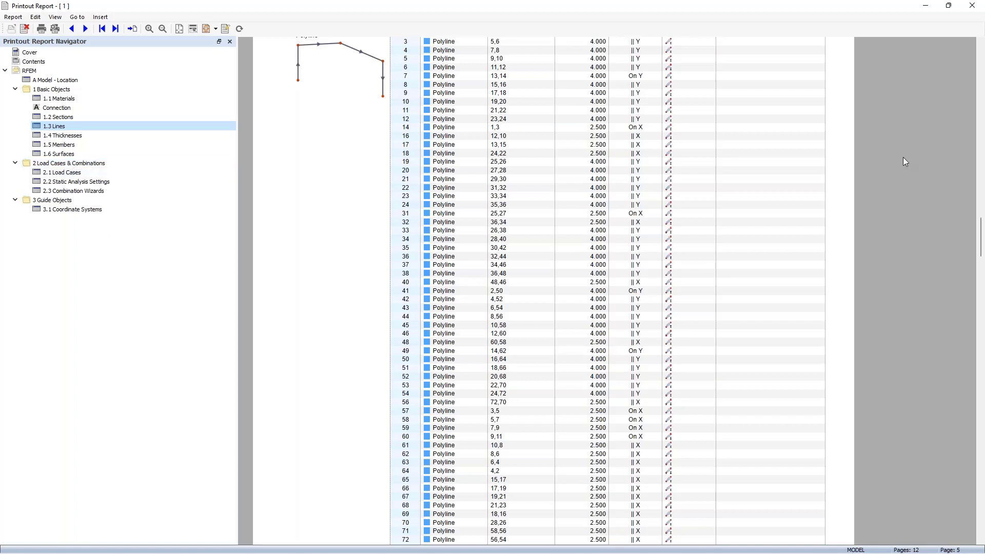
- Close the printout report and turn off the separate load transfer display for the surfaces
{"action": "left_click", "coordinate": [975, 6]}
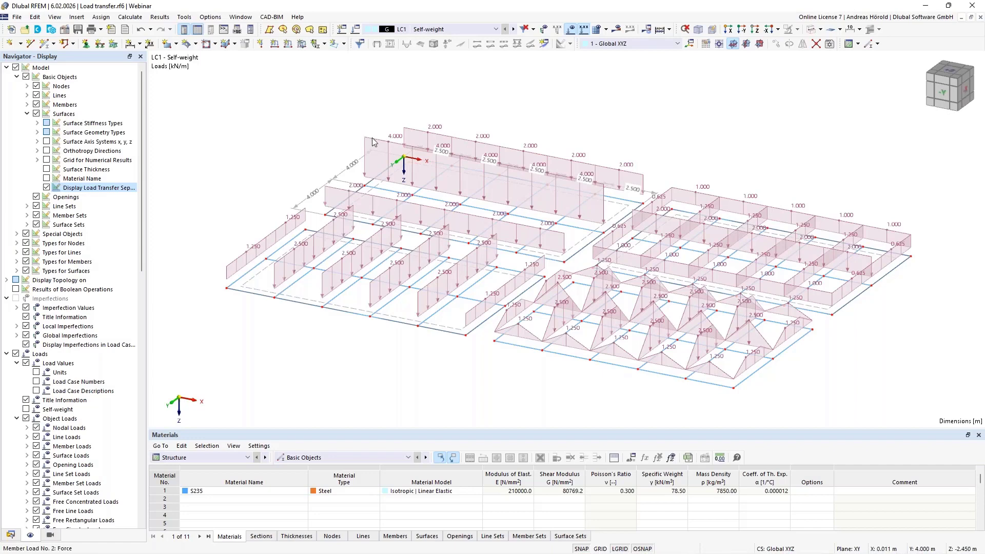
{"action": "right_click", "coordinate": [419, 234]}
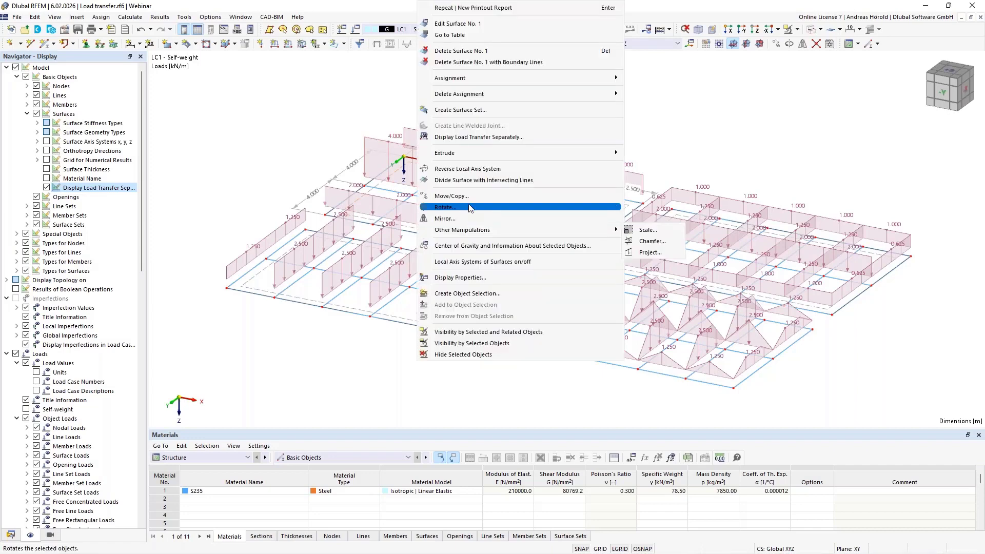
{"action": "left_click", "coordinate": [479, 137]}
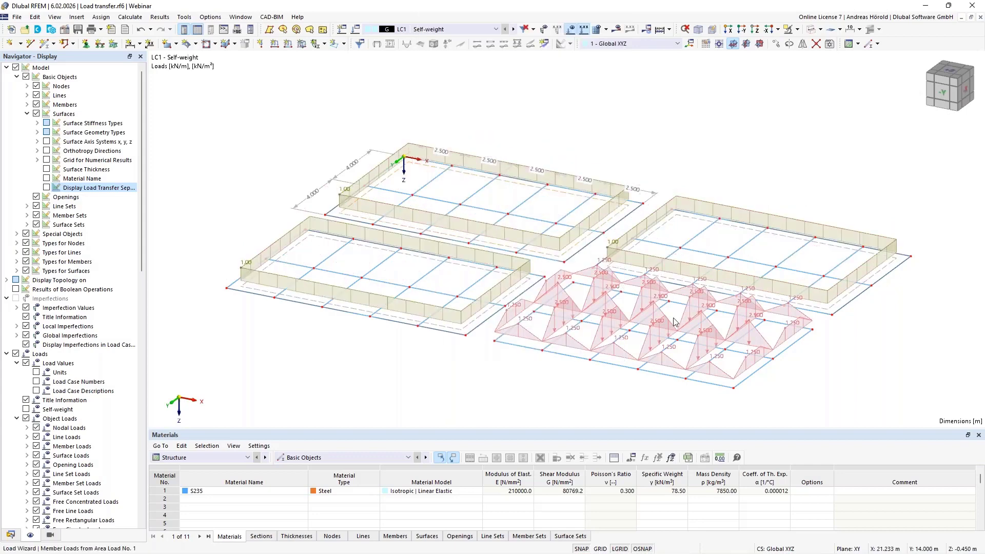
- Turn off the separate display of the member loads generated by the area load wizard
{"action": "right_click", "coordinate": [654, 286]}
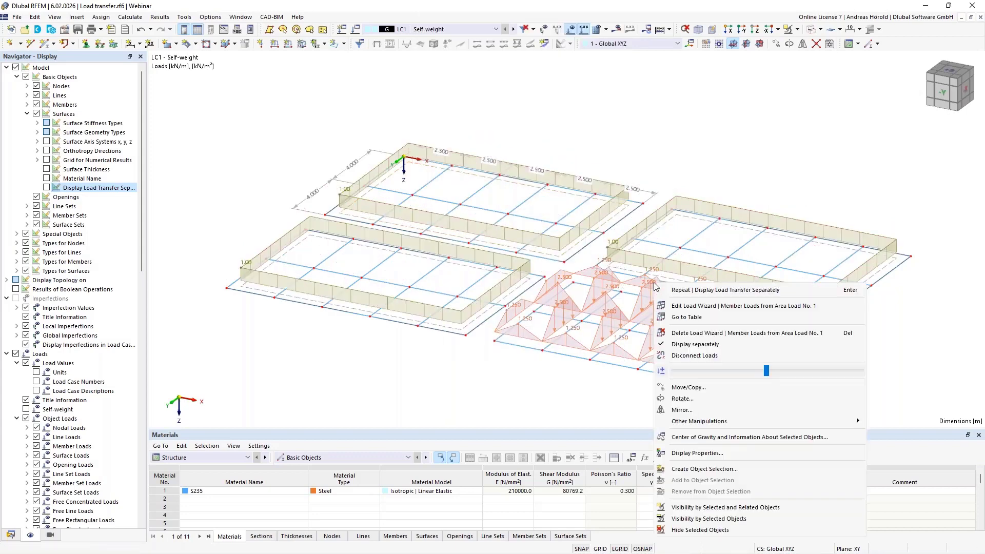
{"action": "left_click", "coordinate": [737, 345]}
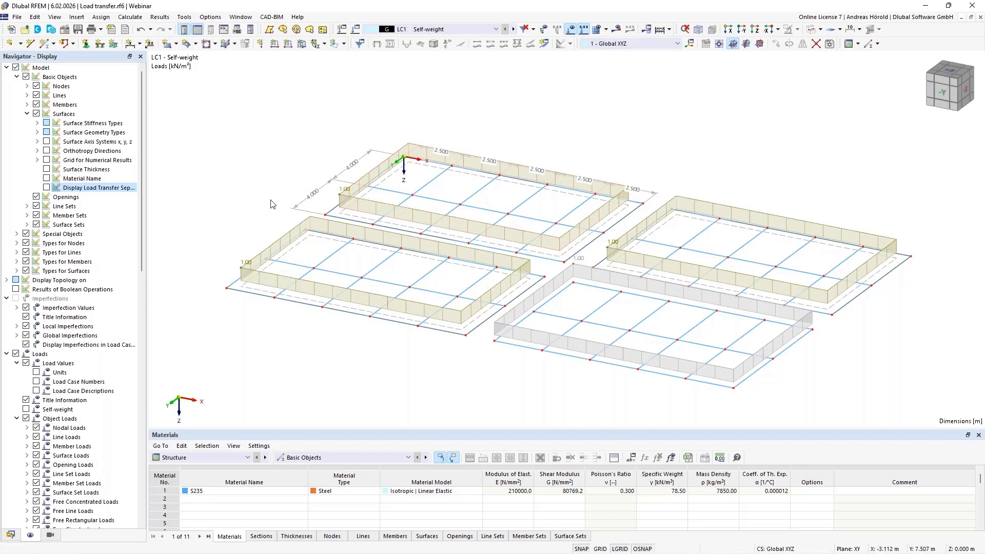
- Open load case LC1 - Self-weight for editing and review the static analysis settings available for it
{"action": "left_click", "coordinate": [13, 534]}
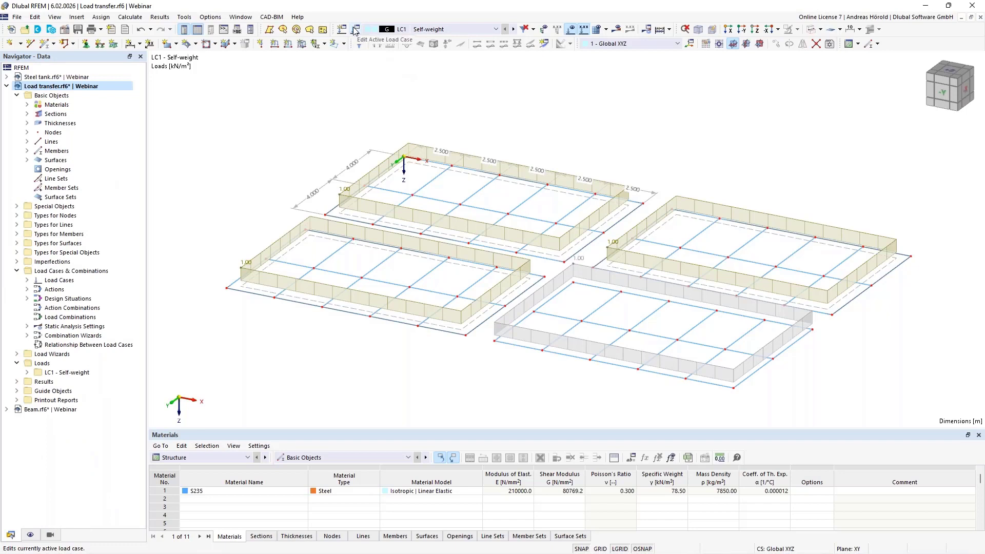
{"action": "left_click", "coordinate": [27, 281]}
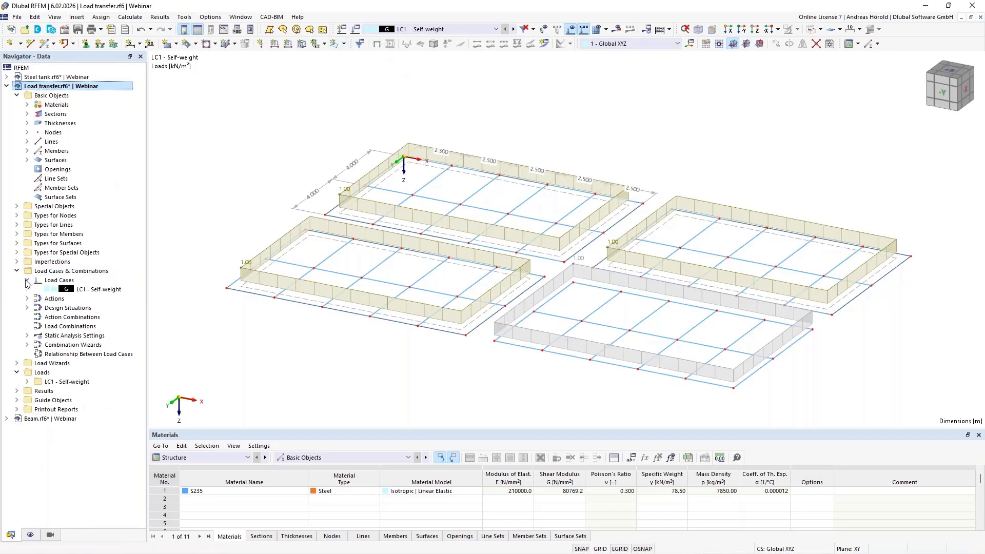
{"action": "left_click", "coordinate": [84, 290]}
{"action": "double_click", "coordinate": [83, 291]}
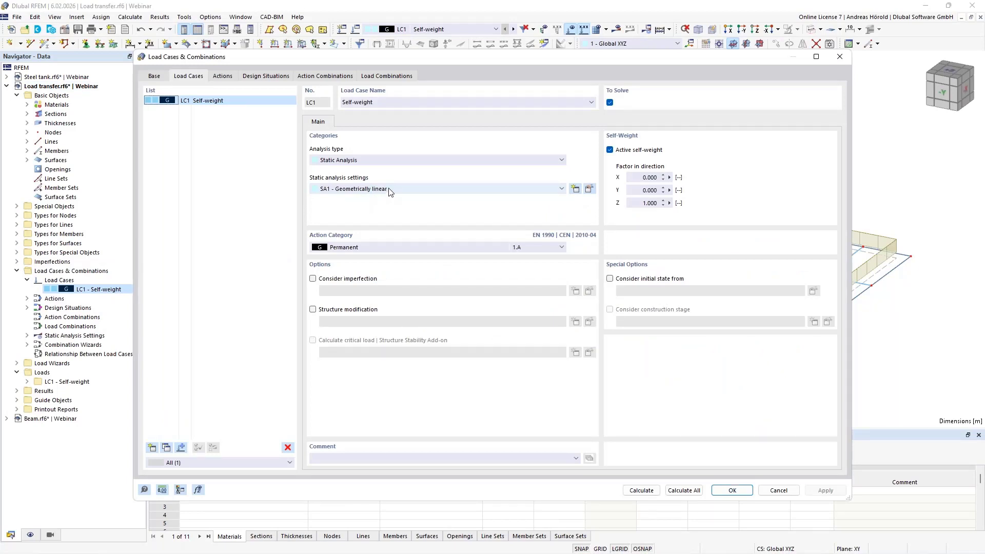
{"action": "left_click", "coordinate": [389, 190]}
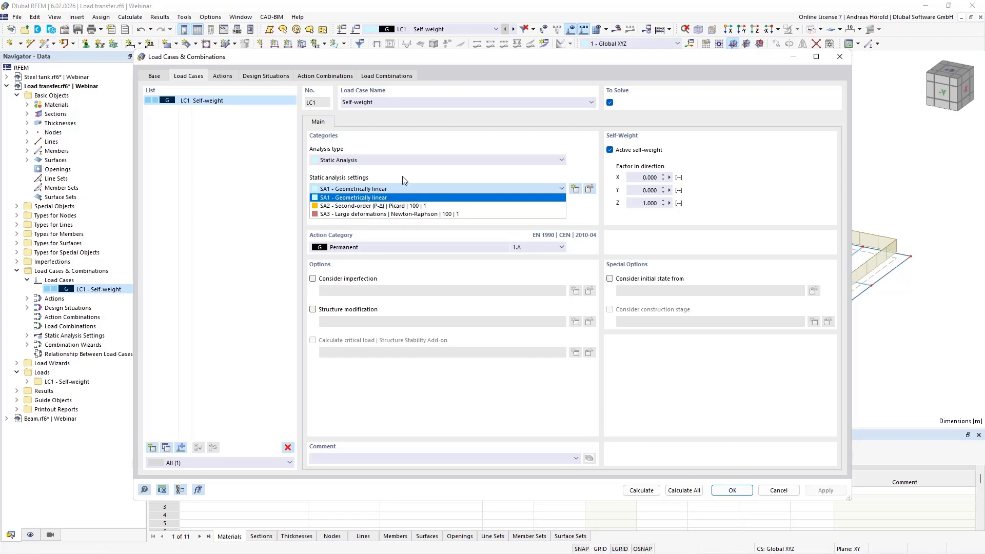
{"action": "left_click", "coordinate": [404, 180]}
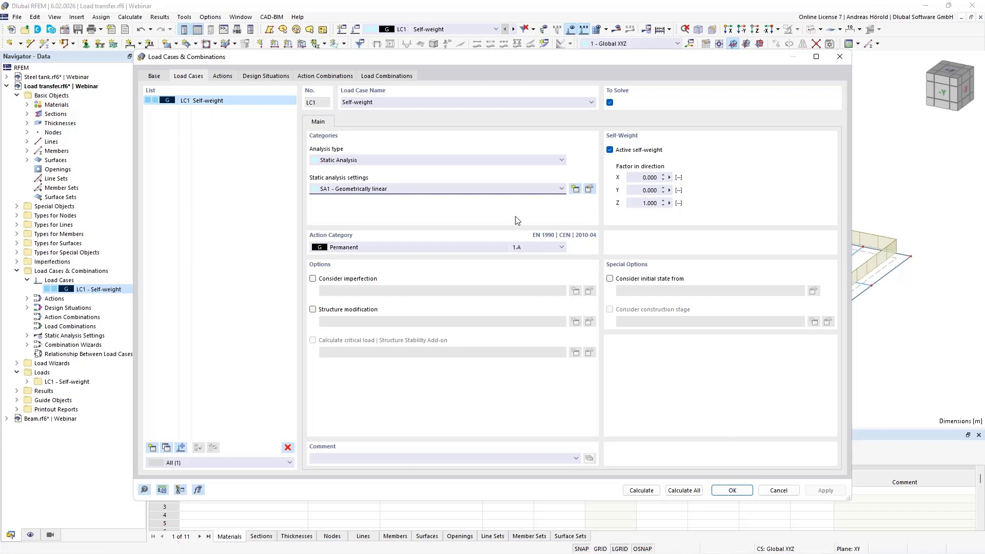
{"action": "left_click", "coordinate": [379, 191]}
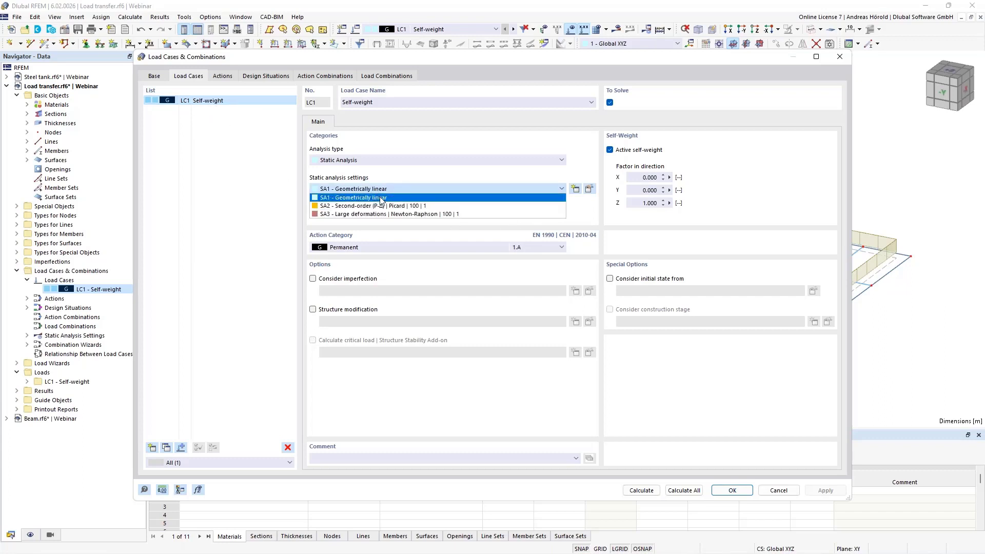
{"action": "left_click", "coordinate": [467, 199]}
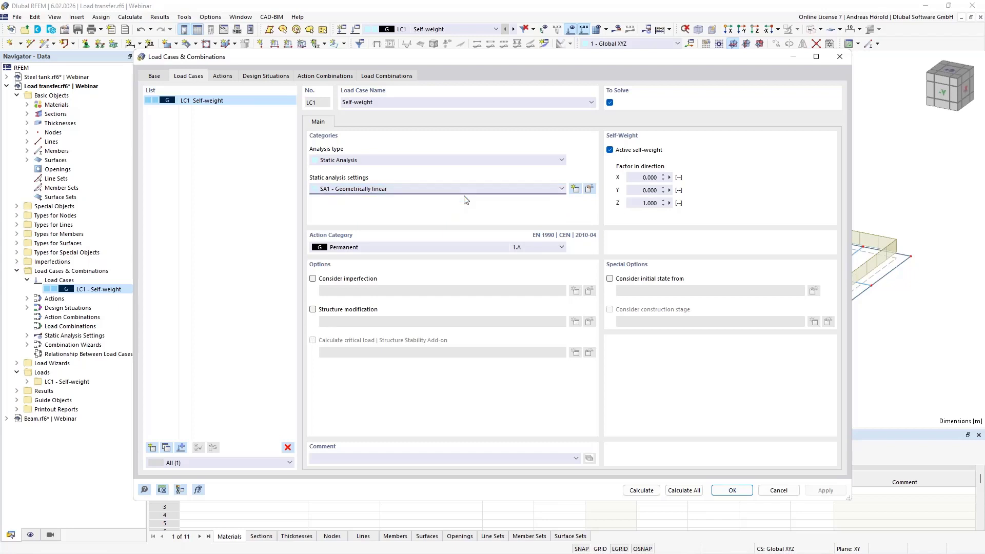
- Duplicate the geometrically linear static analysis settings SA1 and have the copy modify loading by a multiplier factor of 2
{"action": "left_click", "coordinate": [589, 189]}
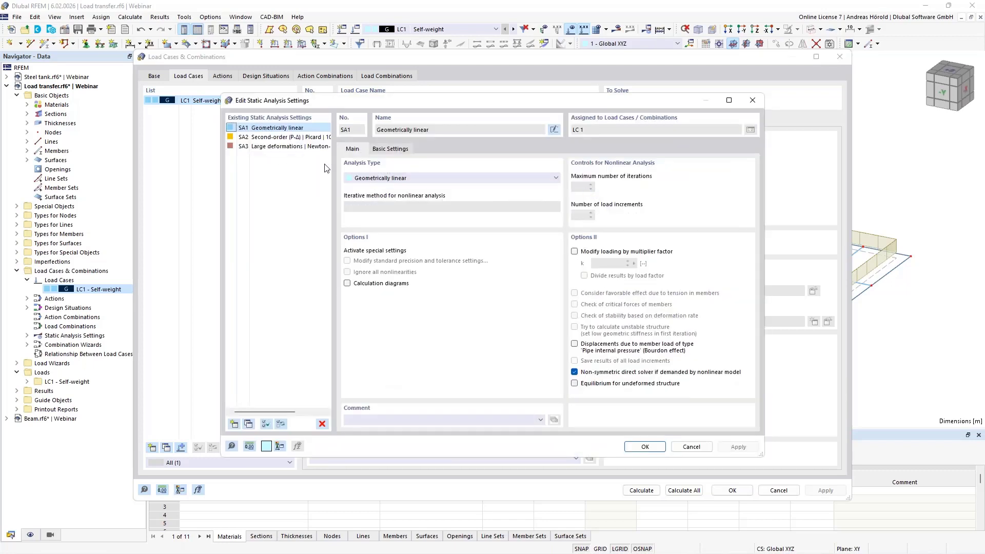
{"action": "left_click", "coordinate": [248, 425]}
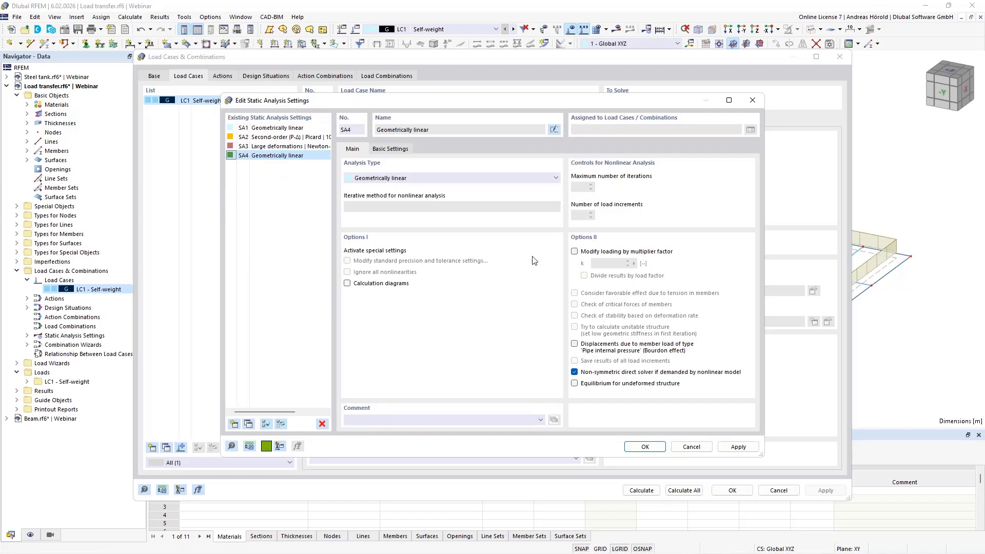
{"action": "left_click", "coordinate": [575, 252]}
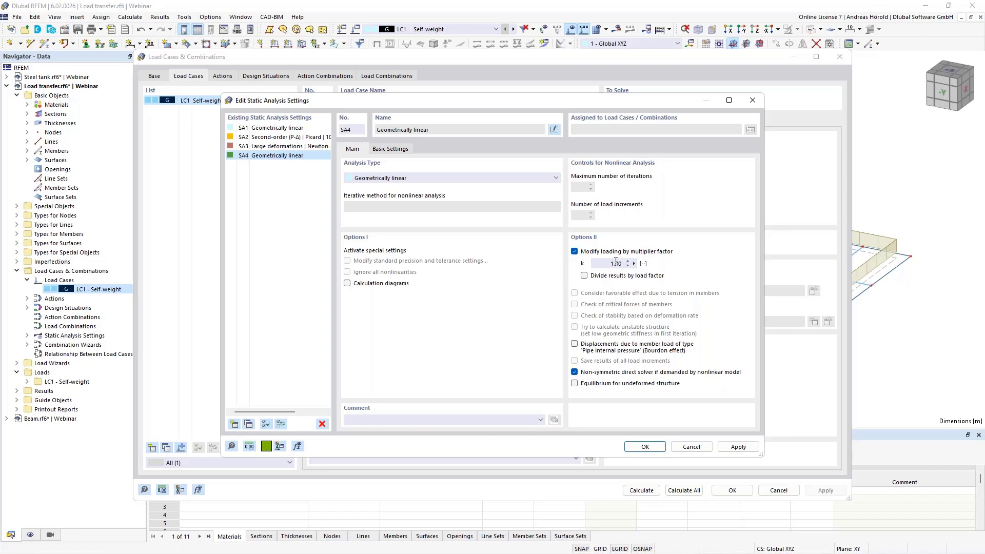
{"action": "left_click_drag", "start_coordinate": [604, 264], "coordinate": [631, 266]}
{"action": "type", "text": "2"}
{"action": "left_click", "coordinate": [642, 447]}
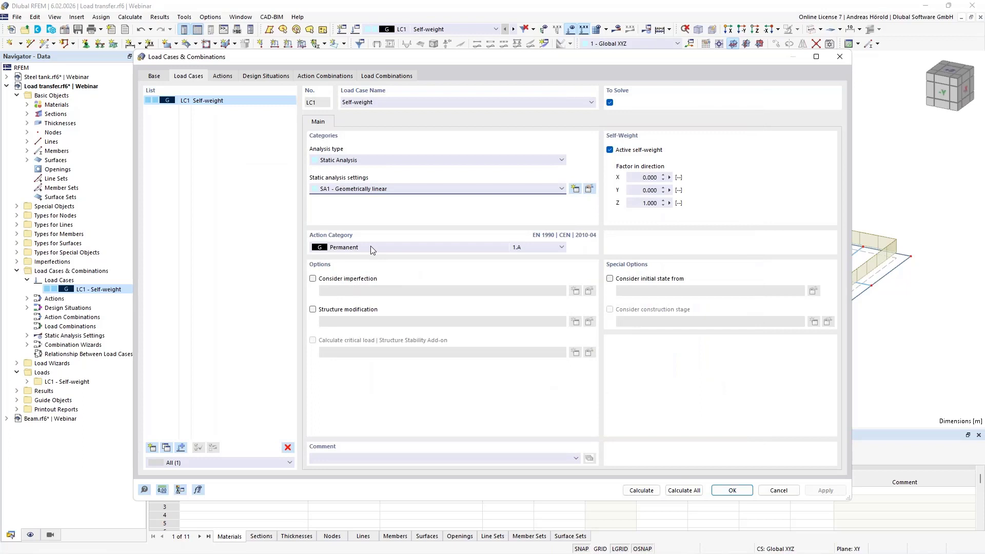
- Assign the duplicated static analysis settings SA4 to load case LC1 and apply the load case changes
{"action": "left_click", "coordinate": [401, 191]}
{"action": "left_click", "coordinate": [399, 223]}
{"action": "left_click", "coordinate": [734, 494]}
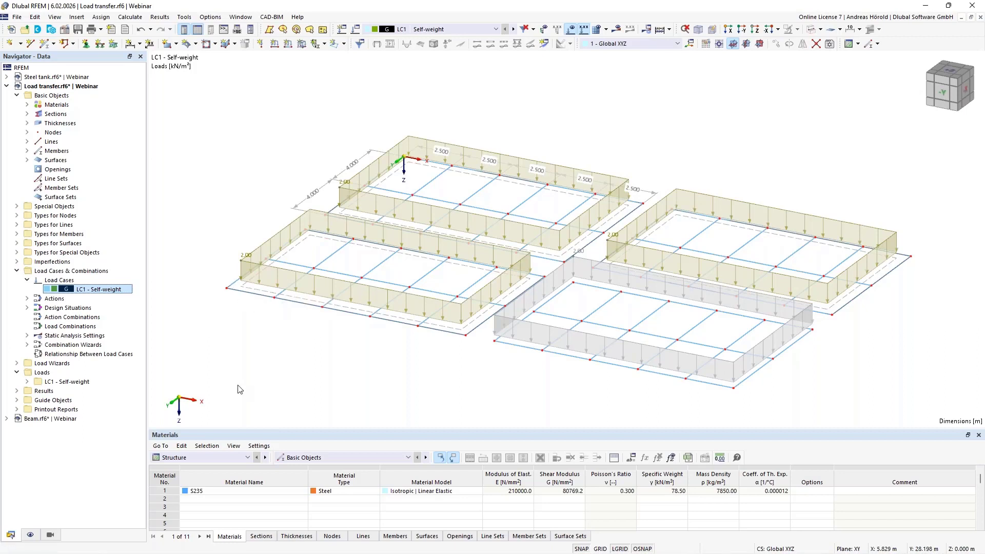
- Switch to the Beam model and examine the Concrete Design result tables for reinforcement on members
{"action": "left_click", "coordinate": [7, 85]}
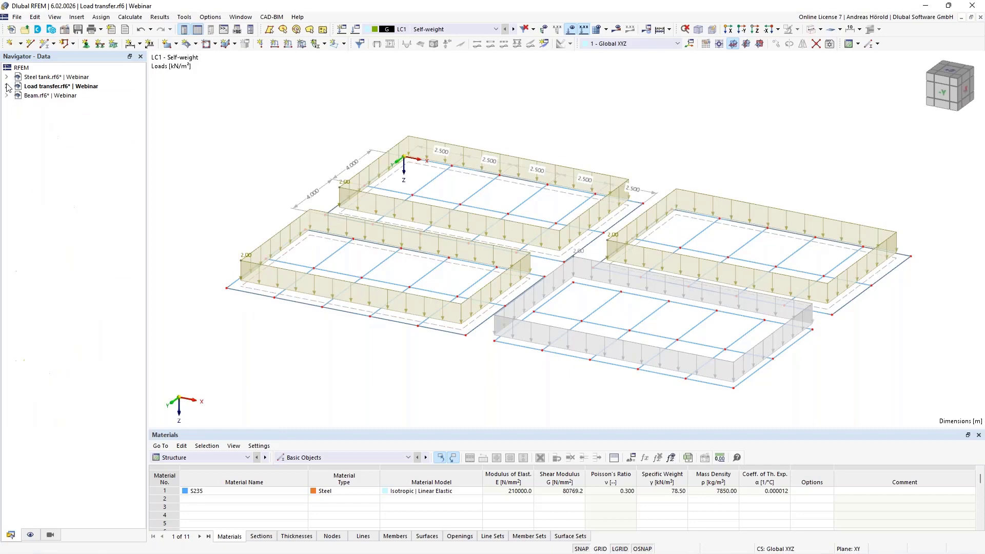
{"action": "left_click", "coordinate": [56, 96]}
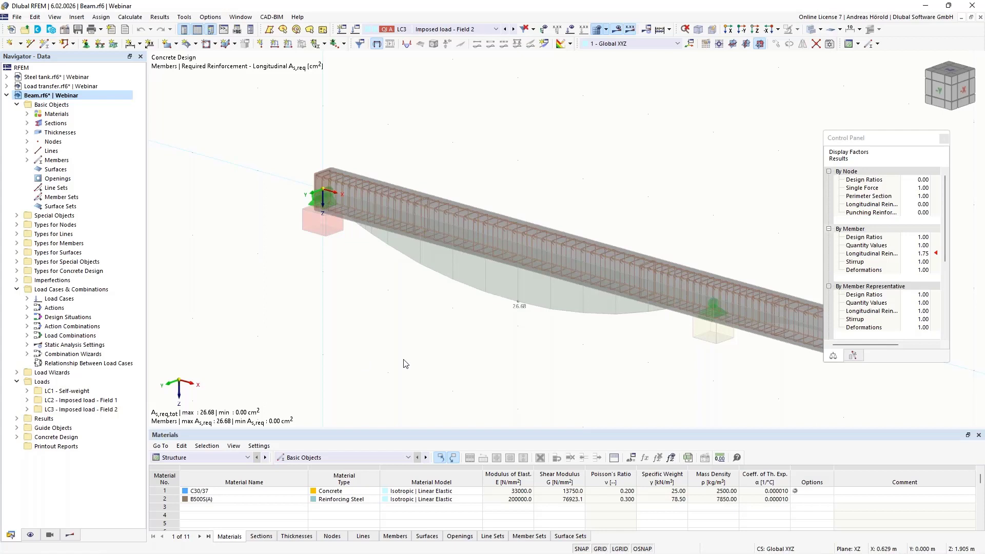
{"action": "left_click", "coordinate": [214, 458]}
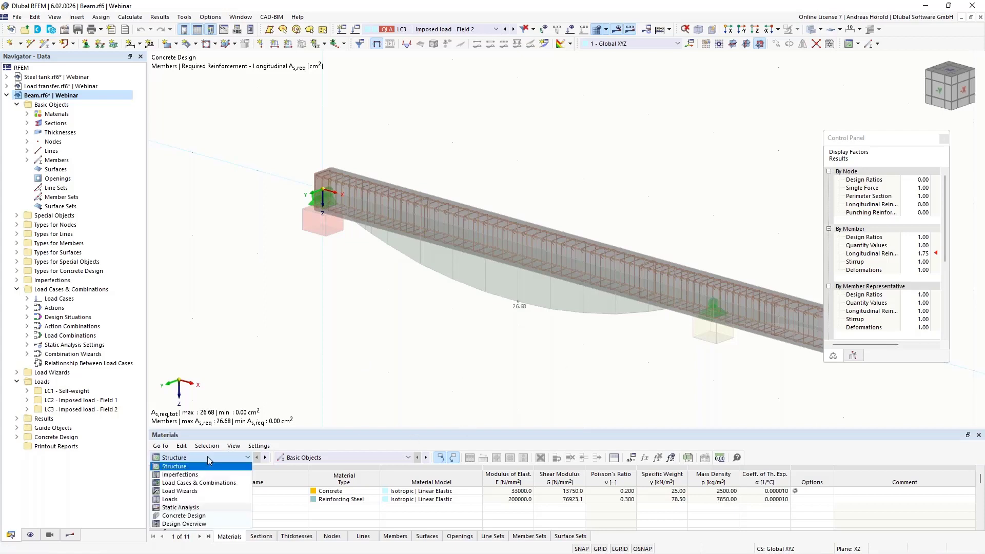
{"action": "left_click", "coordinate": [213, 516]}
{"action": "left_click", "coordinate": [340, 458]}
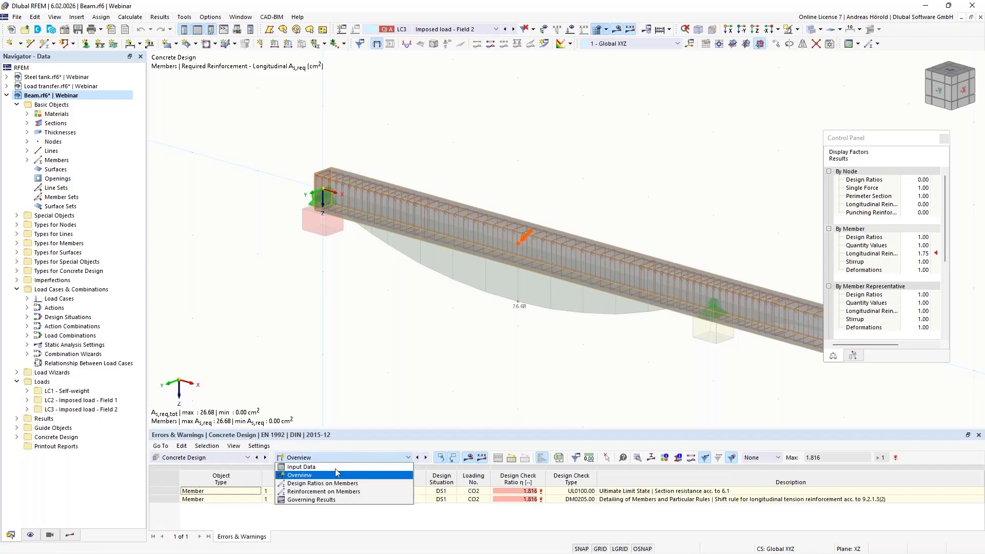
{"action": "left_click", "coordinate": [349, 491]}
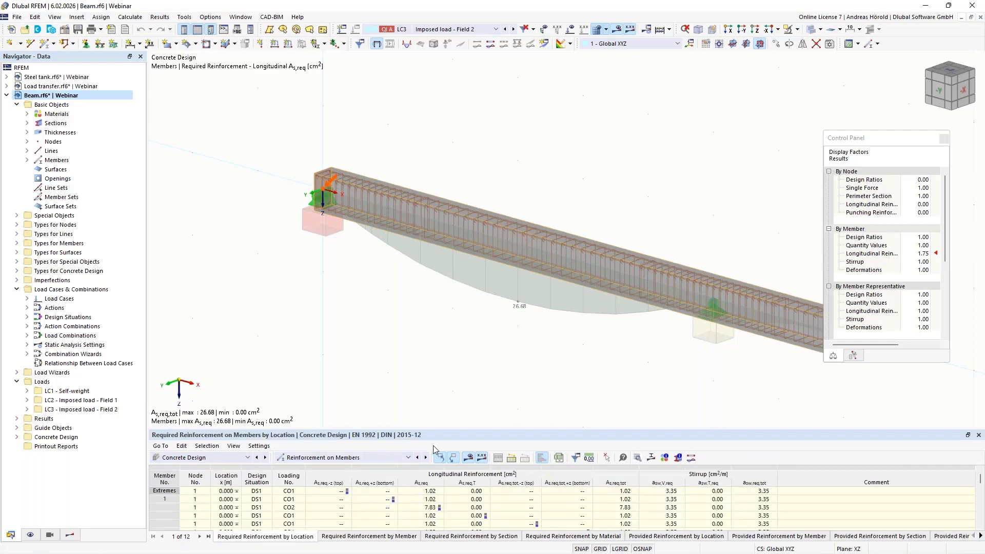
{"action": "left_click_drag", "start_coordinate": [442, 430], "coordinate": [447, 301]}
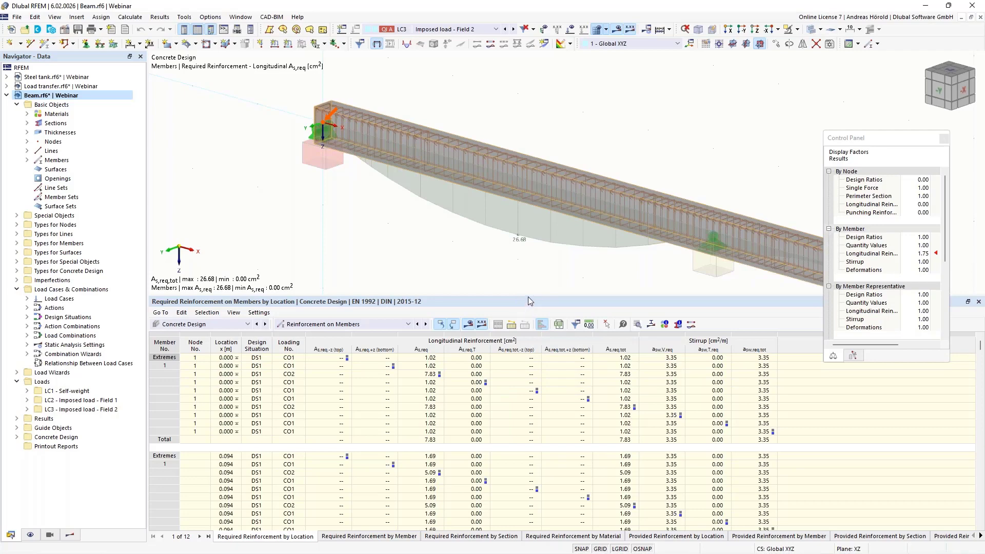
{"action": "left_click_drag", "start_coordinate": [528, 296], "coordinate": [519, 417]}
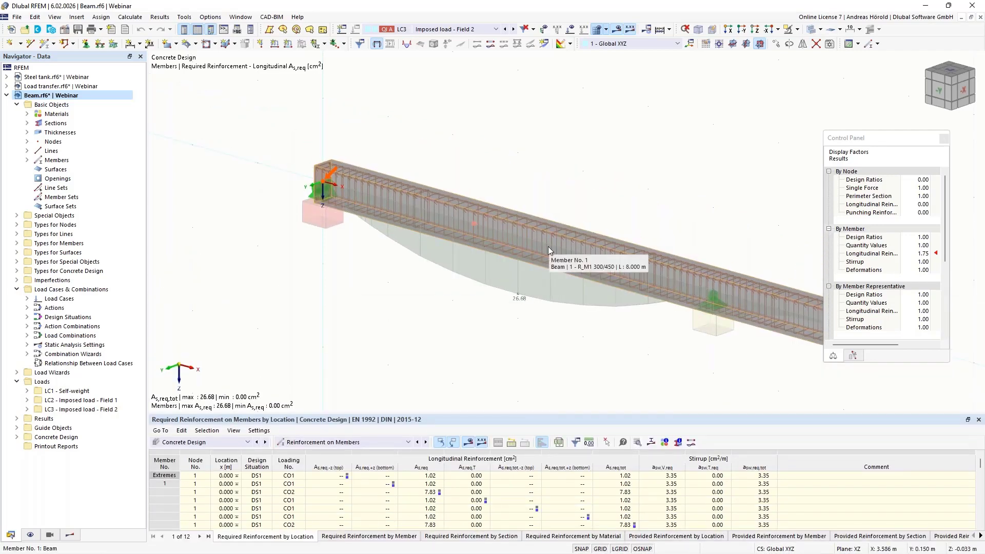
- Open the beam member for editing and review its section, nodes on member, concrete effective lengths, concrete cover and shear reinforcement
{"action": "left_click", "coordinate": [547, 246]}
{"action": "double_click", "coordinate": [548, 247]}
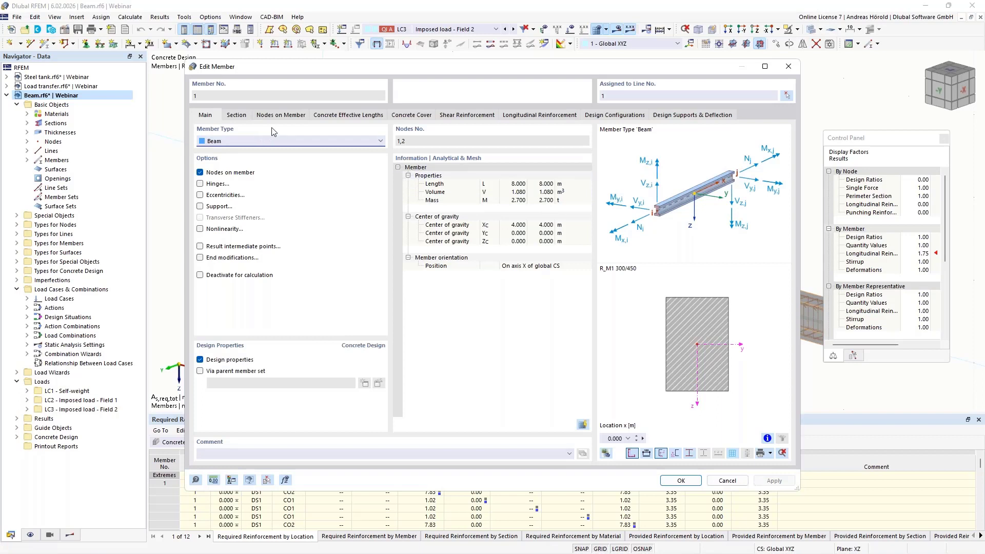
{"action": "left_click", "coordinate": [237, 117]}
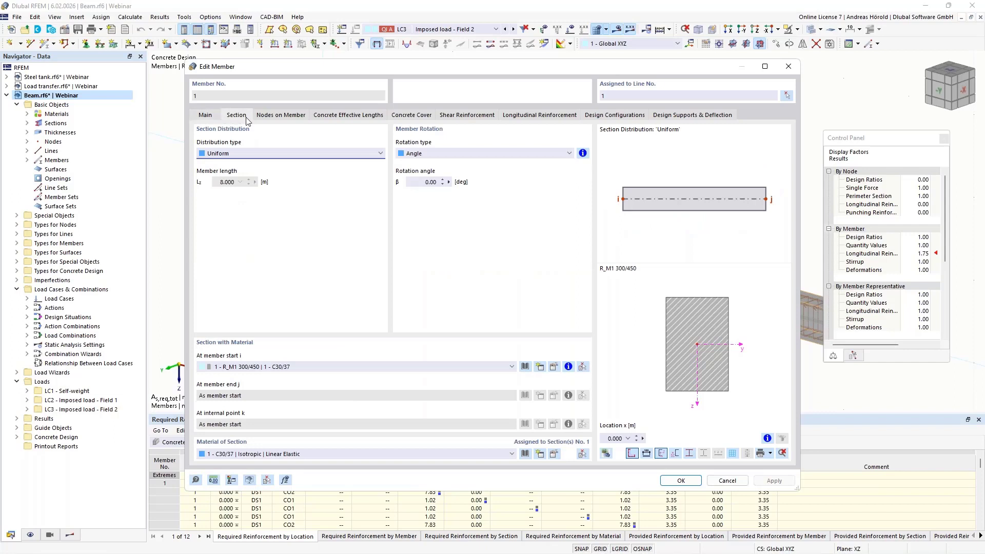
{"action": "left_click", "coordinate": [277, 116]}
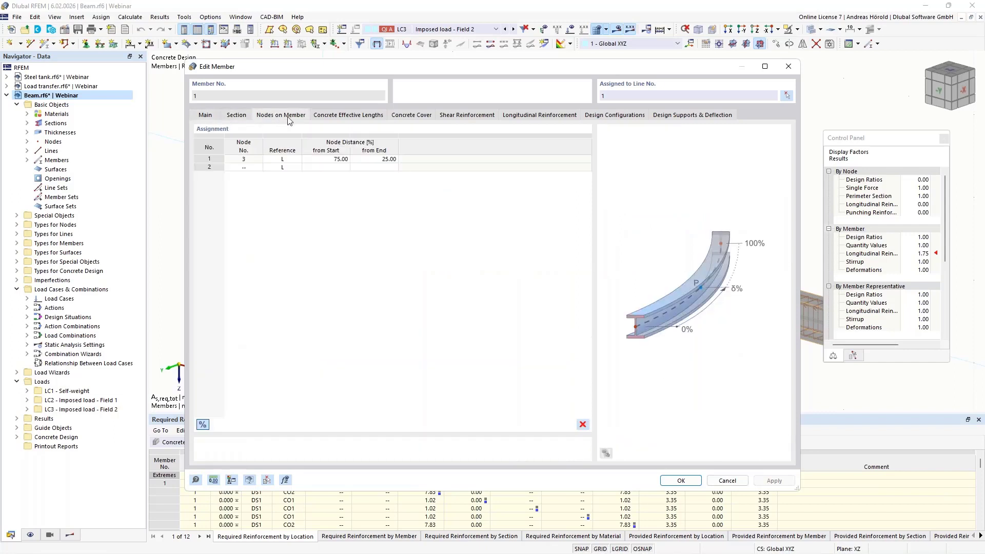
{"action": "left_click", "coordinate": [342, 116]}
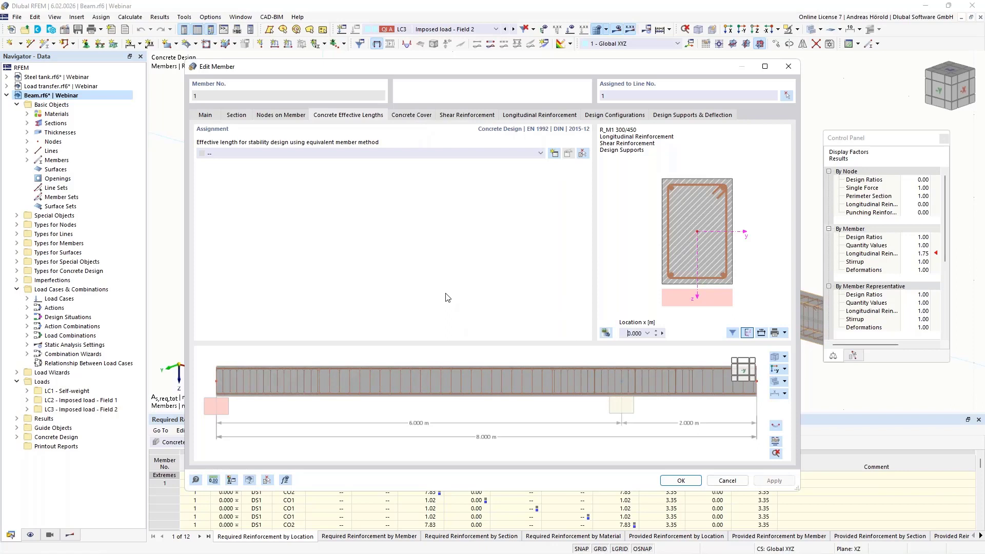
{"action": "left_click", "coordinate": [408, 117]}
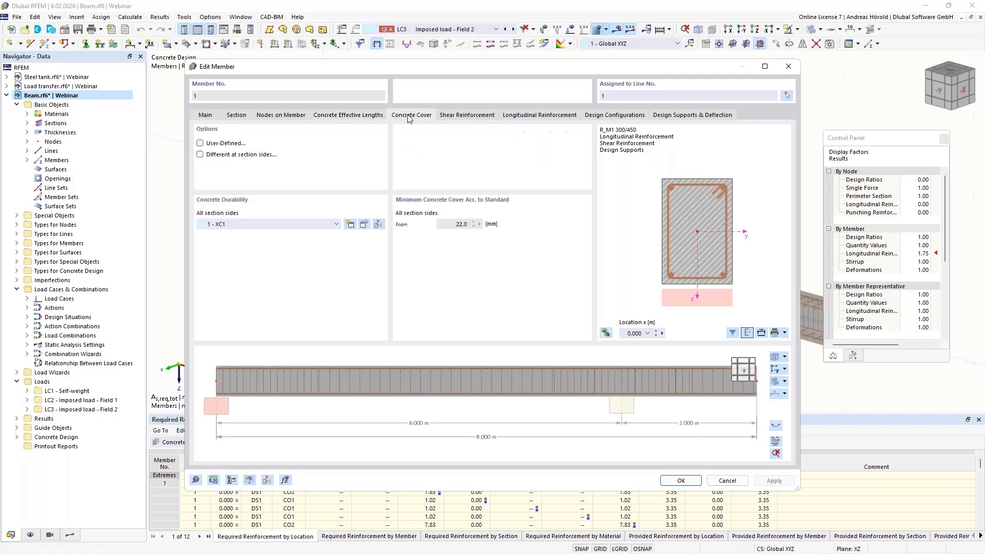
{"action": "left_click", "coordinate": [471, 117]}
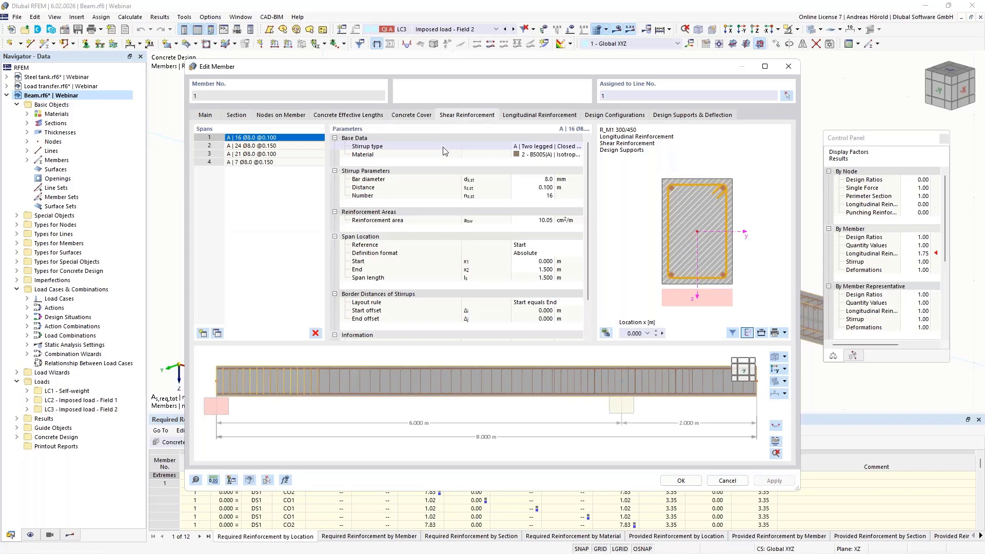
- Change the rebar type of the member's longitudinal reinforcement to B | Unsymmetrical
{"action": "left_click", "coordinate": [538, 117]}
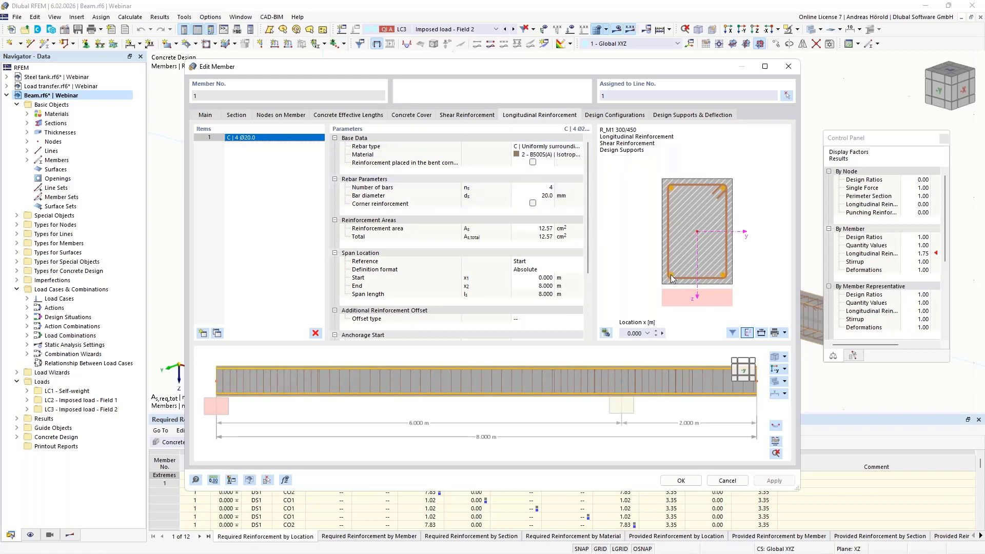
{"action": "left_click", "coordinate": [558, 148]}
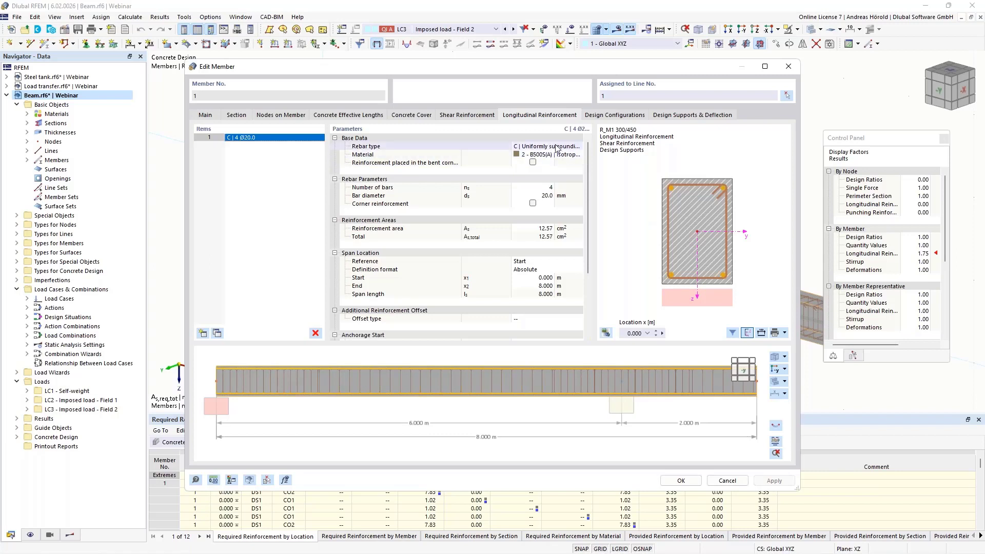
{"action": "left_click", "coordinate": [579, 147]}
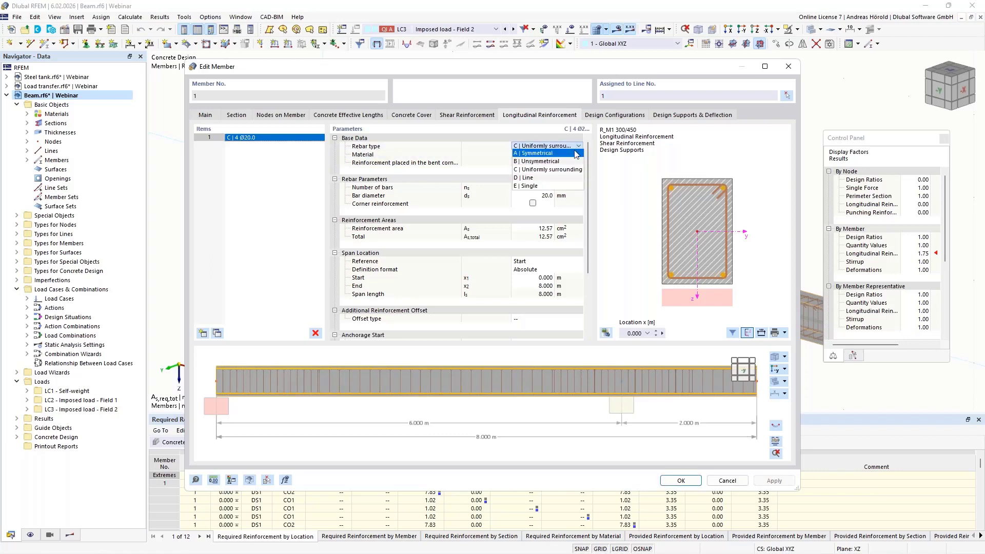
{"action": "left_click", "coordinate": [566, 162]}
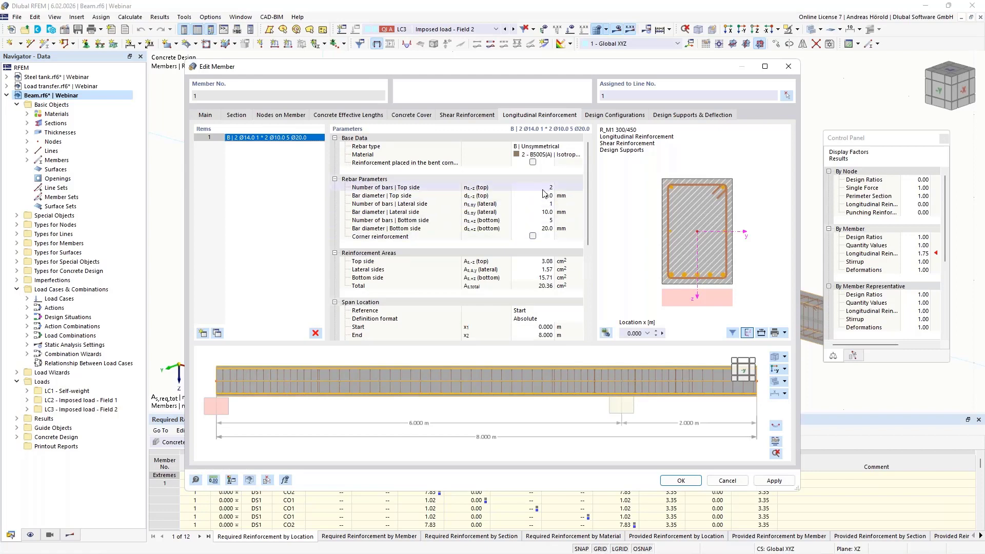
- Review the longitudinal reinforcement's number of bars on the top, bottom and lateral sides of the beam section
{"action": "left_click", "coordinate": [542, 188]}
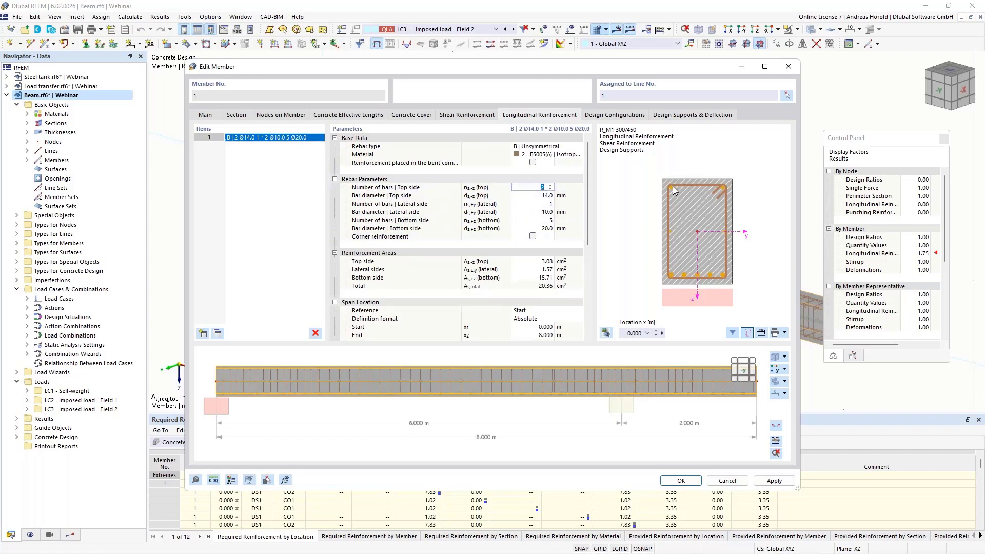
{"action": "left_click", "coordinate": [543, 220]}
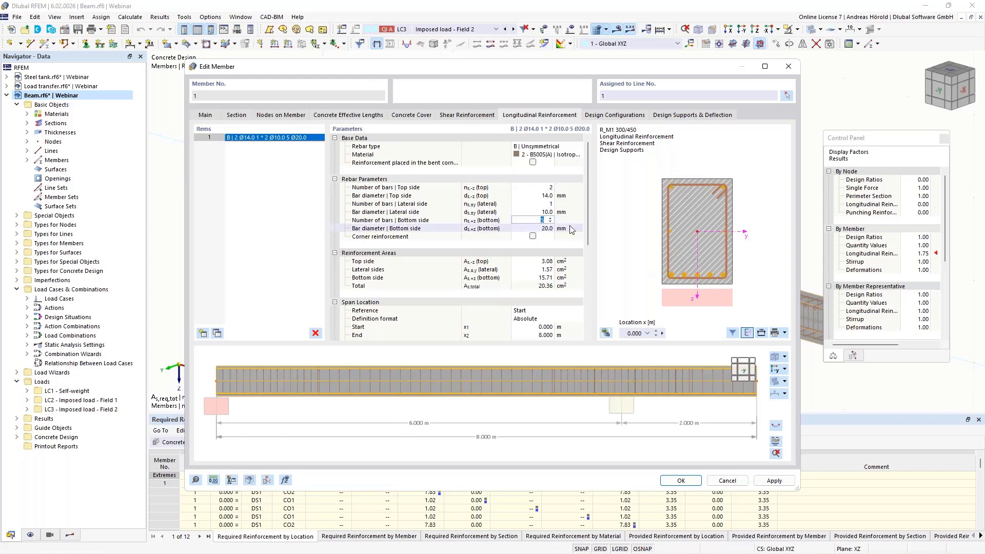
{"action": "left_click", "coordinate": [537, 204]}
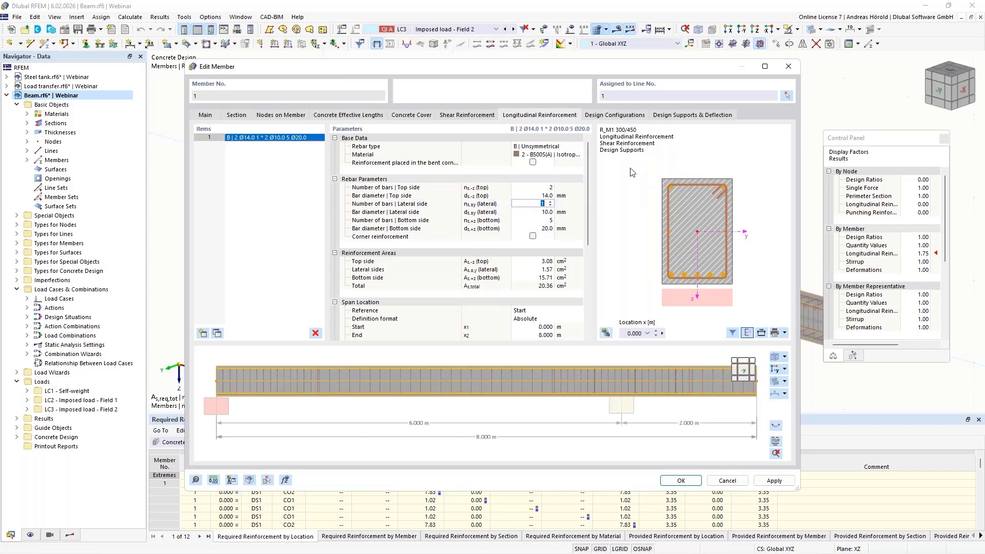
- In the member's ultimate configuration, set the required longitudinal reinforcement layout for members to -z (top) - +z (bottom) (symmetrical distribution)
{"action": "left_click", "coordinate": [607, 117]}
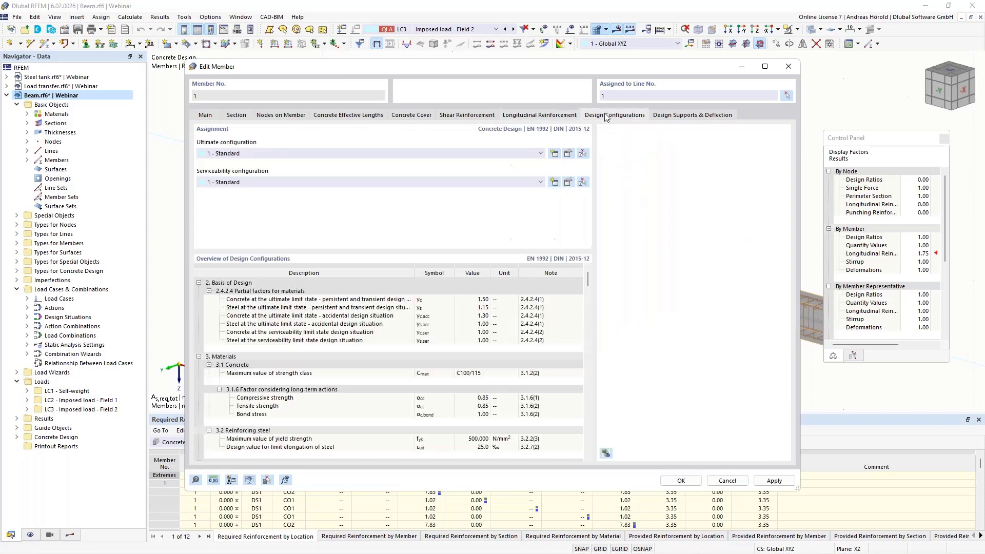
{"action": "left_click", "coordinate": [570, 156]}
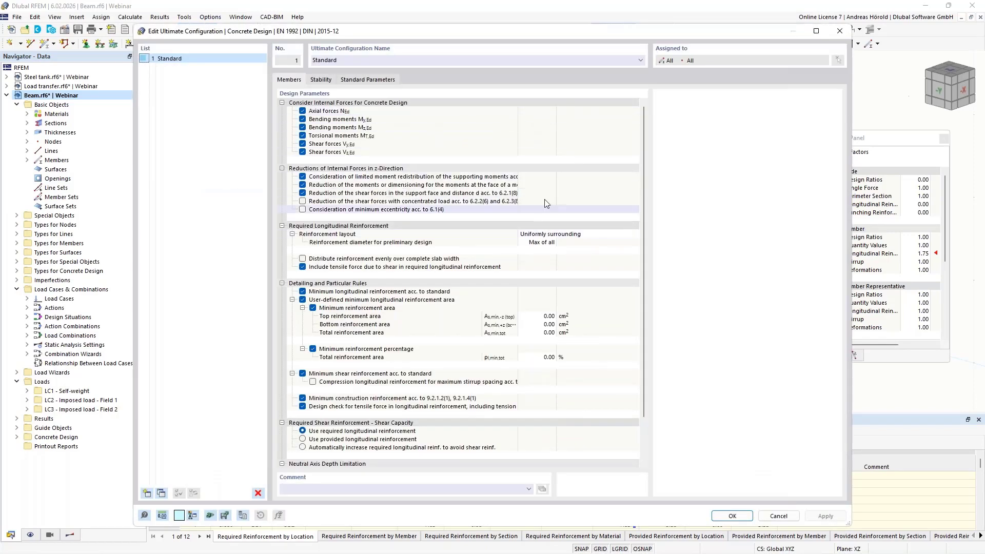
{"action": "left_click", "coordinate": [589, 235]}
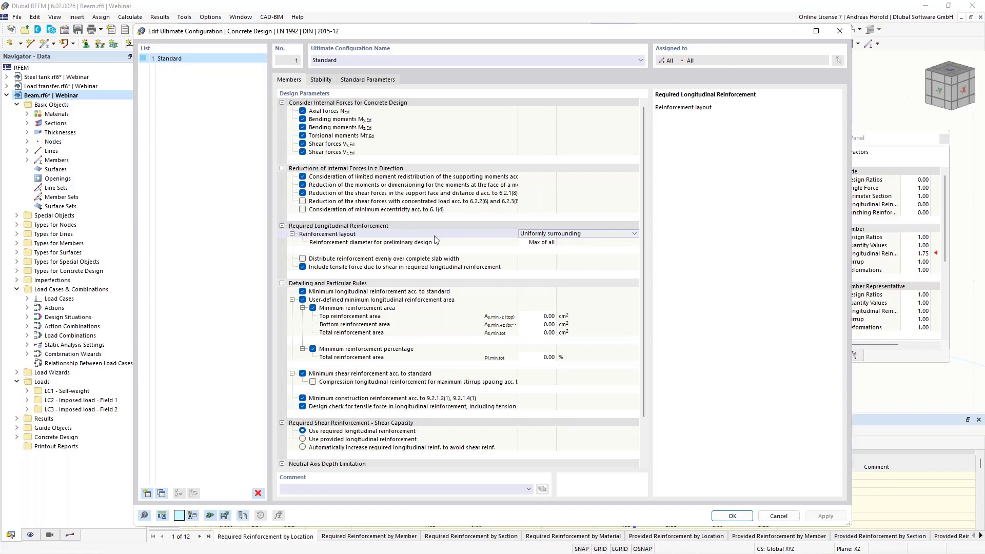
{"action": "left_click", "coordinate": [635, 235]}
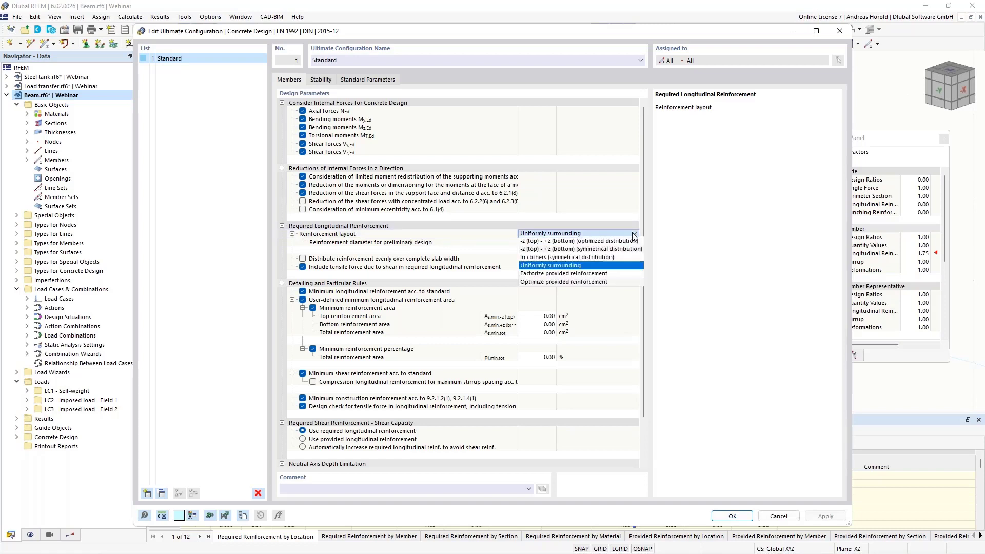
{"action": "left_click", "coordinate": [602, 250]}
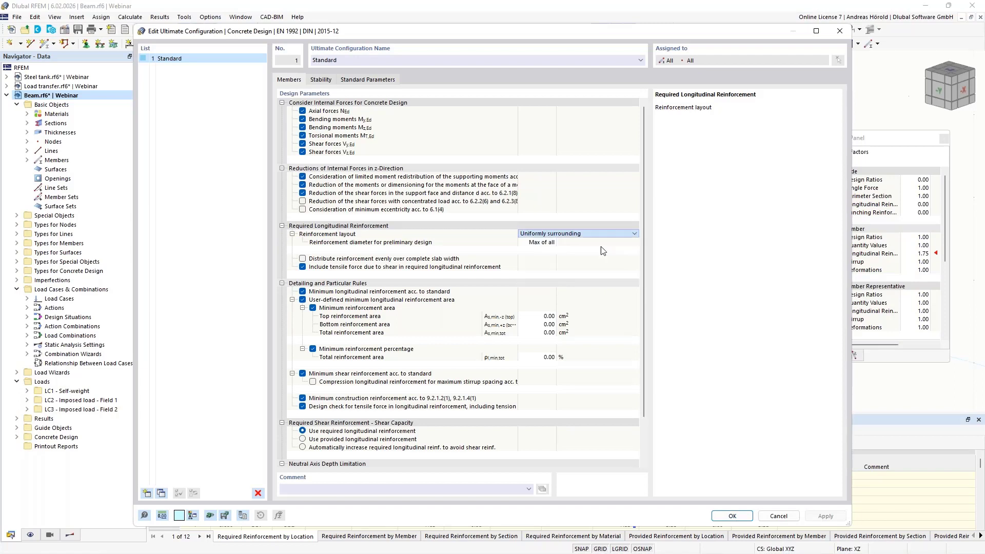
{"action": "scroll", "coordinate": [569, 269], "scroll_direction": "down", "scroll_amount": 2}
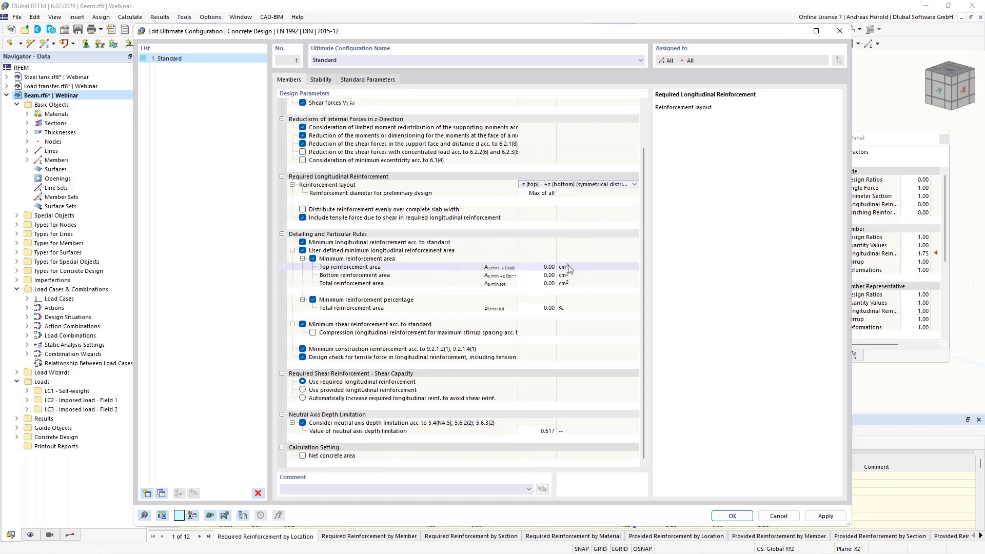
- Set the stability reinforcement layout to -z (top) - +z (bottom) (symmetrical distribution), and confirm the configuration and member changes
{"action": "scroll", "coordinate": [568, 270], "scroll_direction": "up", "scroll_amount": 2}
{"action": "left_click", "coordinate": [320, 80]}
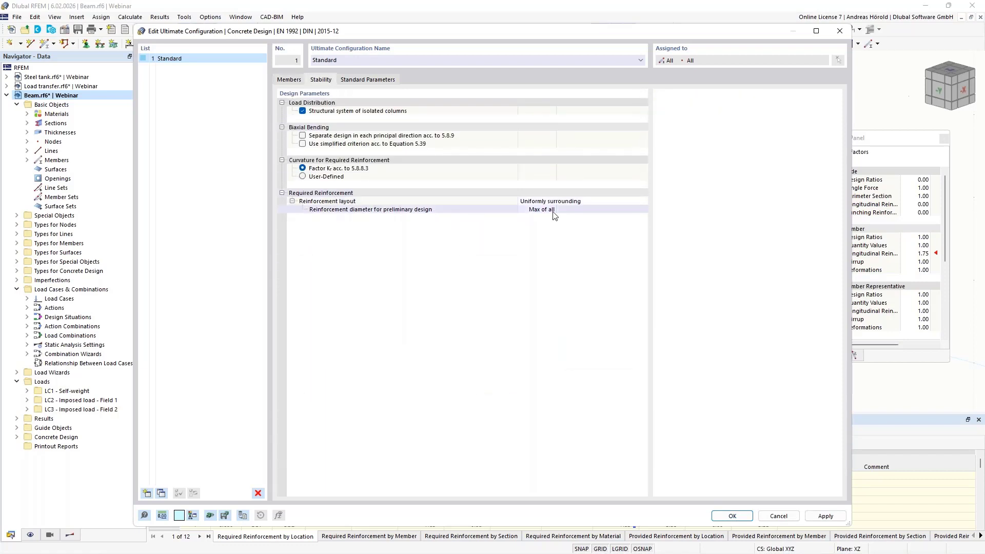
{"action": "left_click", "coordinate": [565, 201]}
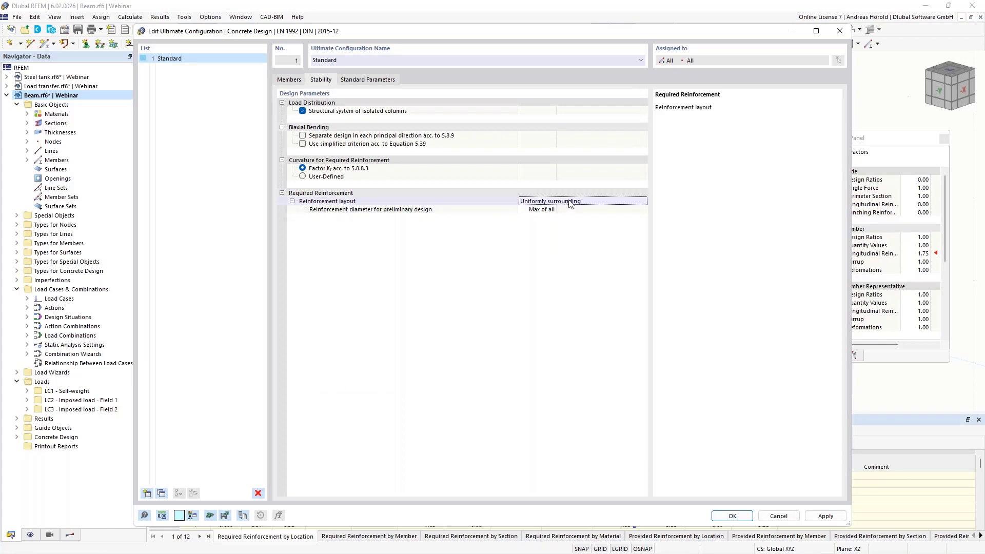
{"action": "left_click", "coordinate": [634, 201]}
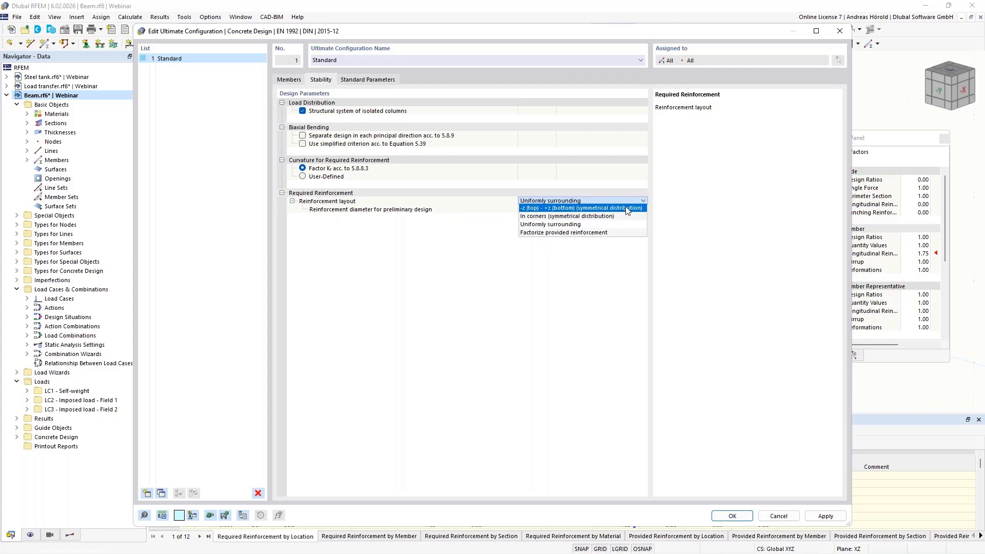
{"action": "left_click", "coordinate": [627, 208]}
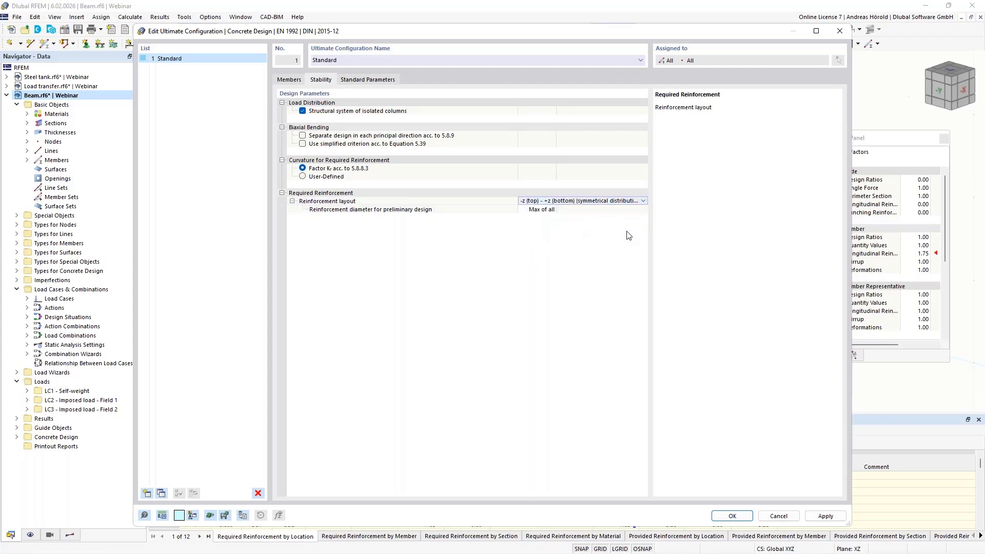
{"action": "left_click", "coordinate": [732, 515]}
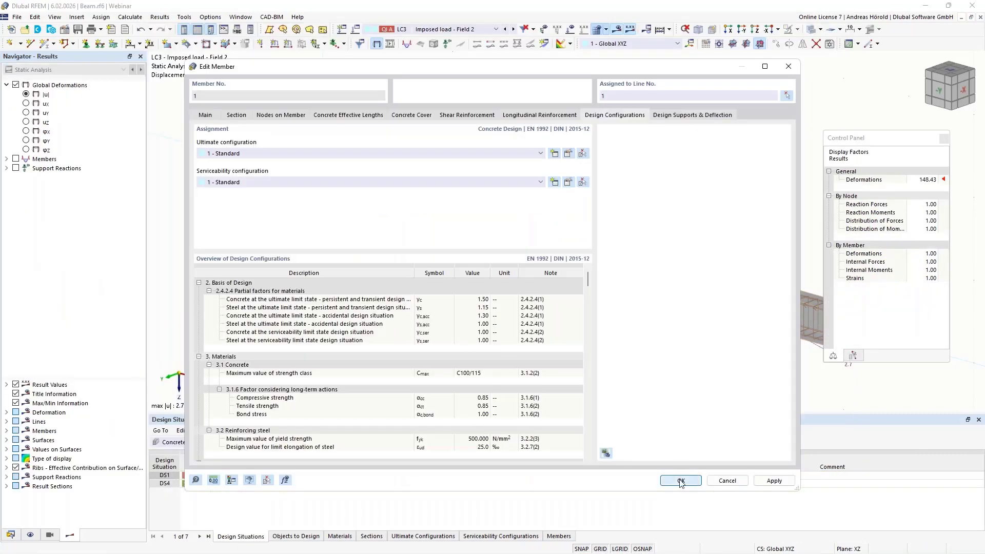
{"action": "left_click", "coordinate": [681, 481]}
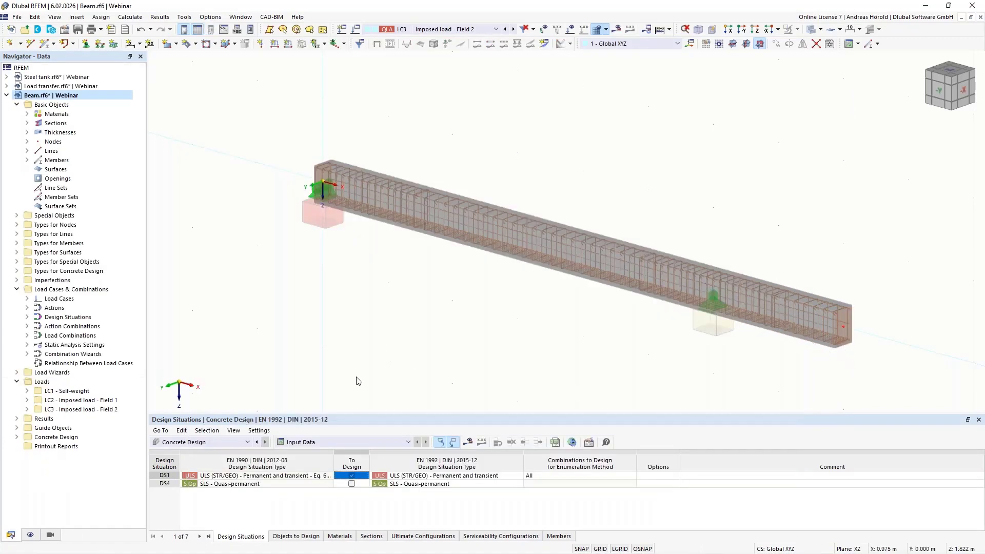
- Run the Concrete Design calculation and show the Reinforcement on Members results in an enlarged table
{"action": "left_click", "coordinate": [468, 444]}
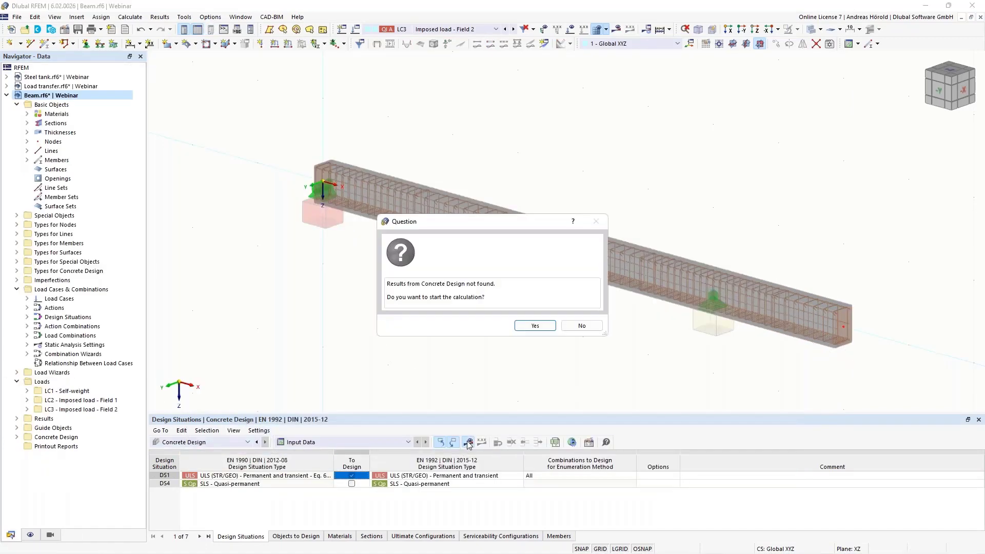
{"action": "left_click", "coordinate": [528, 327]}
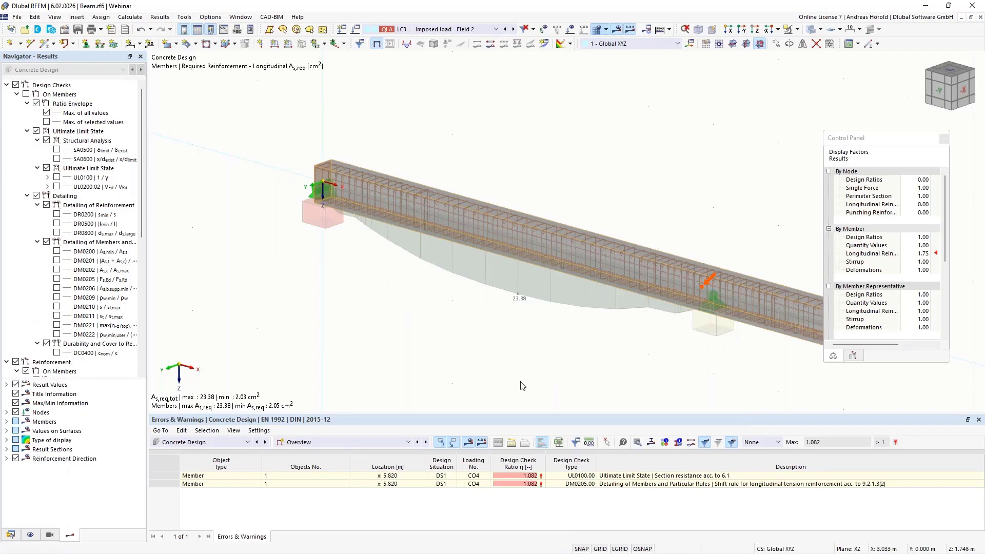
{"action": "left_click", "coordinate": [347, 442]}
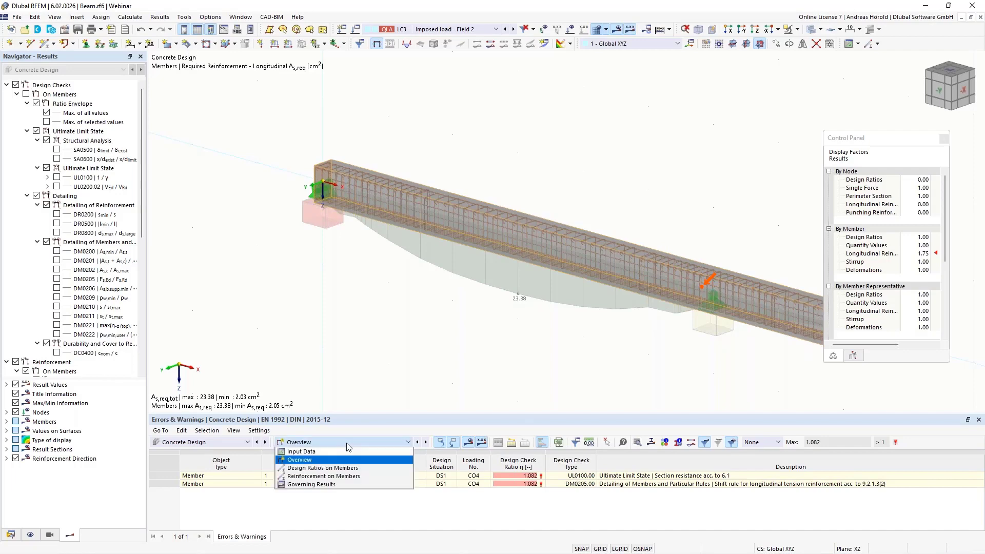
{"action": "left_click", "coordinate": [349, 476]}
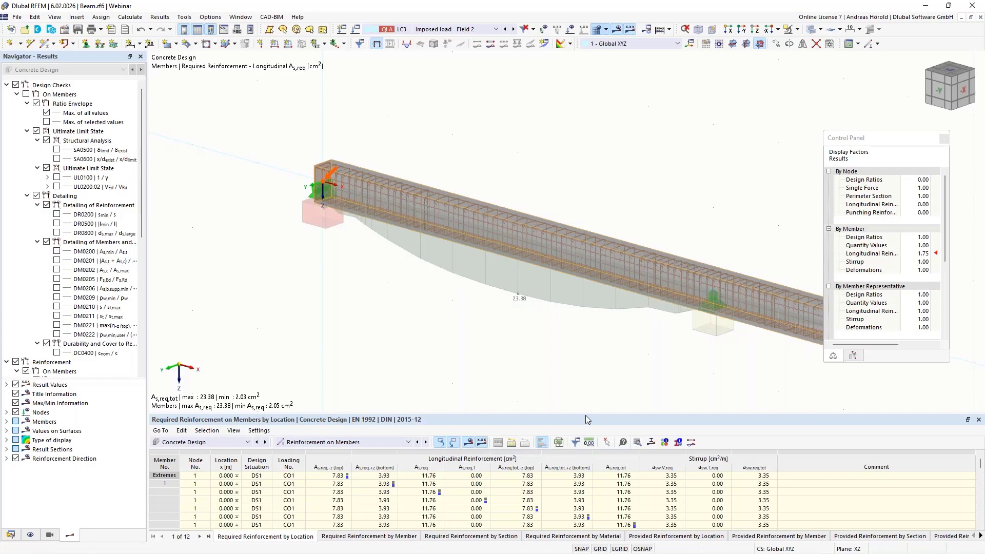
{"action": "left_click_drag", "start_coordinate": [585, 412], "coordinate": [582, 335]}
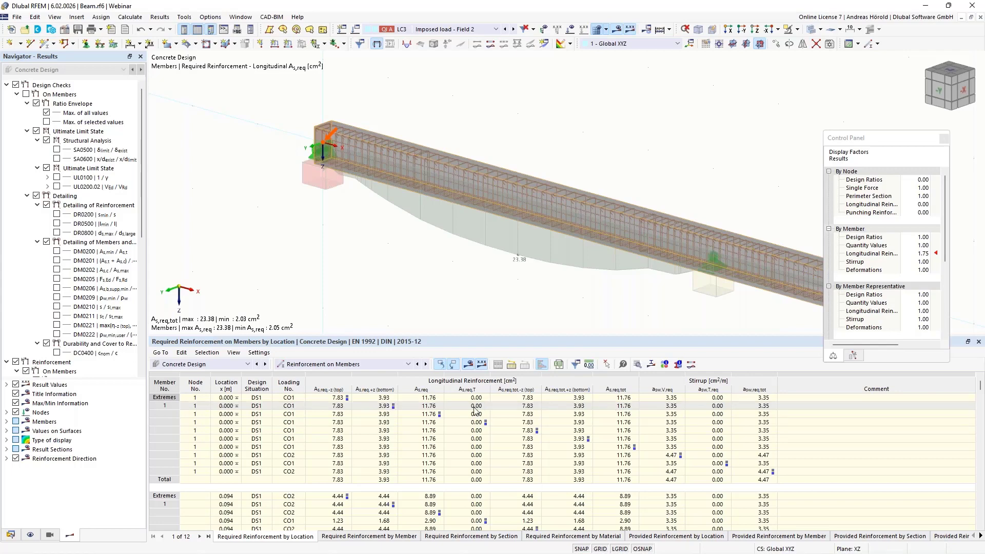
- Switch to Chrome and open the Webinars overview on the Dlubal website
{"action": "mouse_move", "coordinate": [280, 552]}
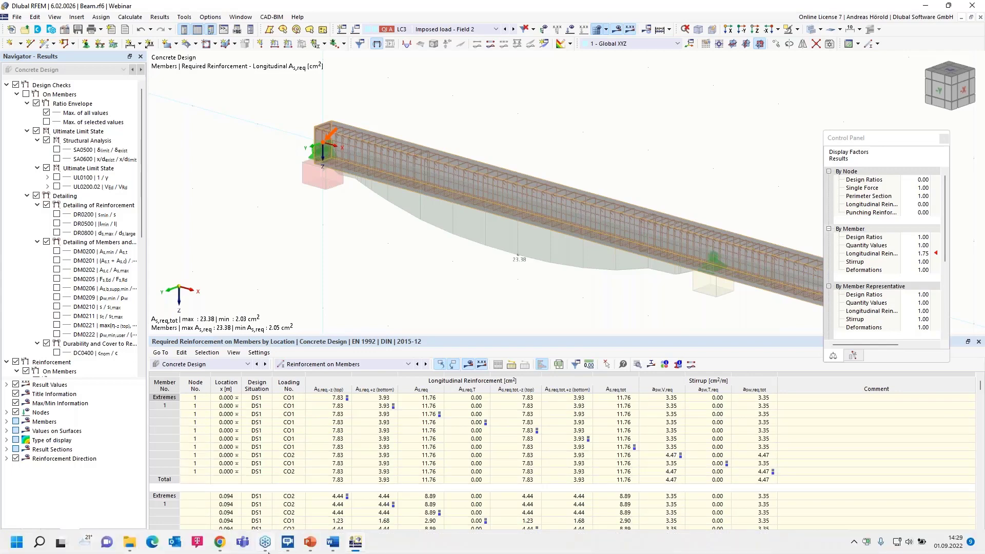
{"action": "left_click", "coordinate": [220, 543]}
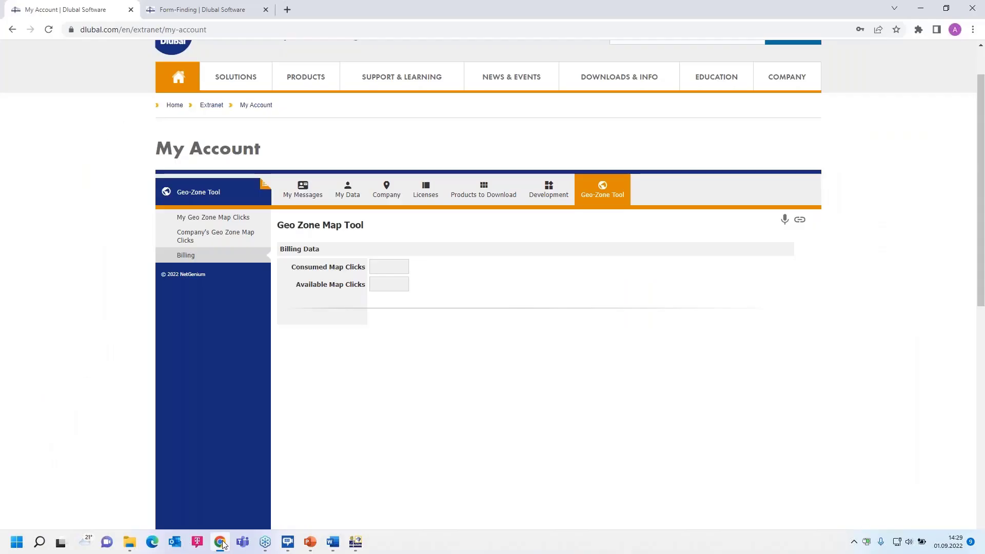
{"action": "left_click", "coordinate": [203, 9]}
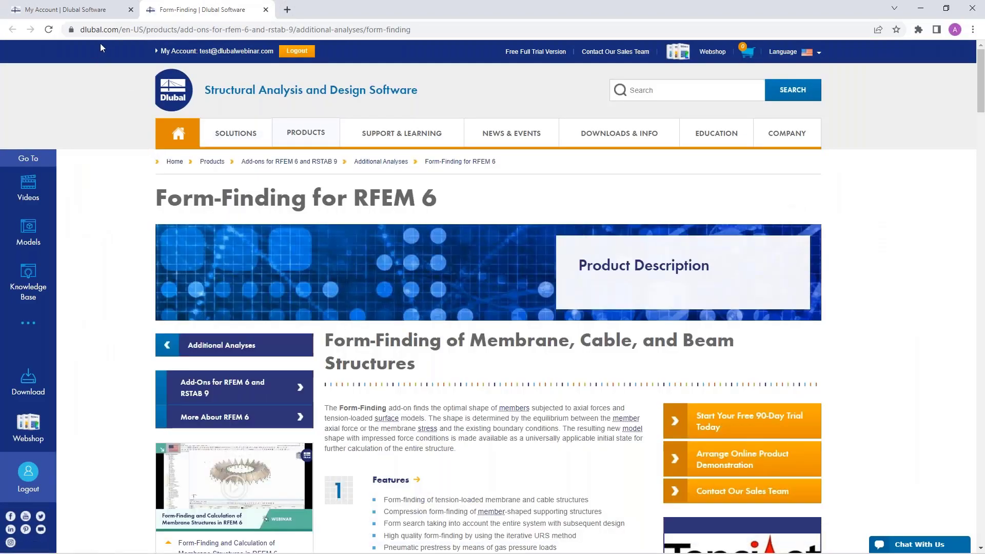
{"action": "mouse_move", "coordinate": [528, 131]}
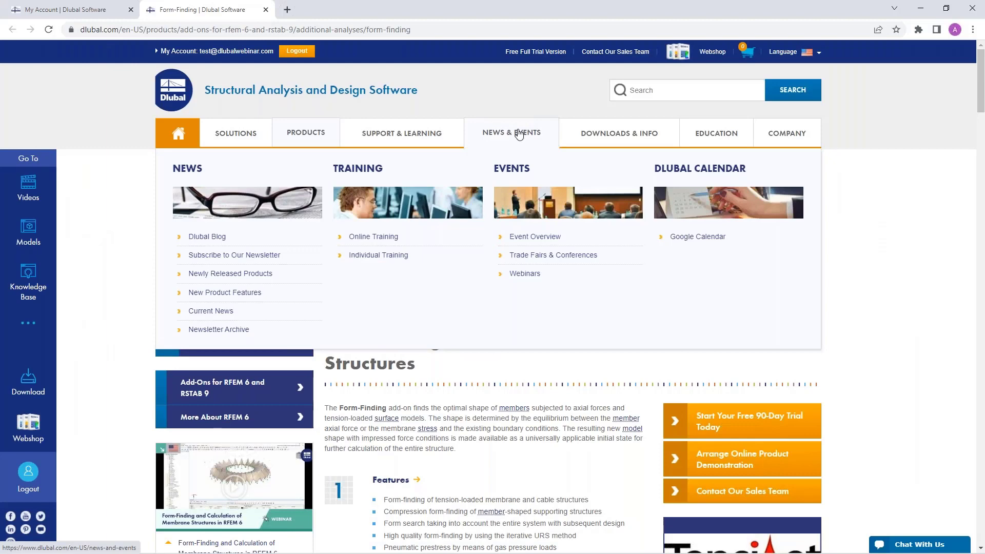
{"action": "left_click", "coordinate": [525, 275]}
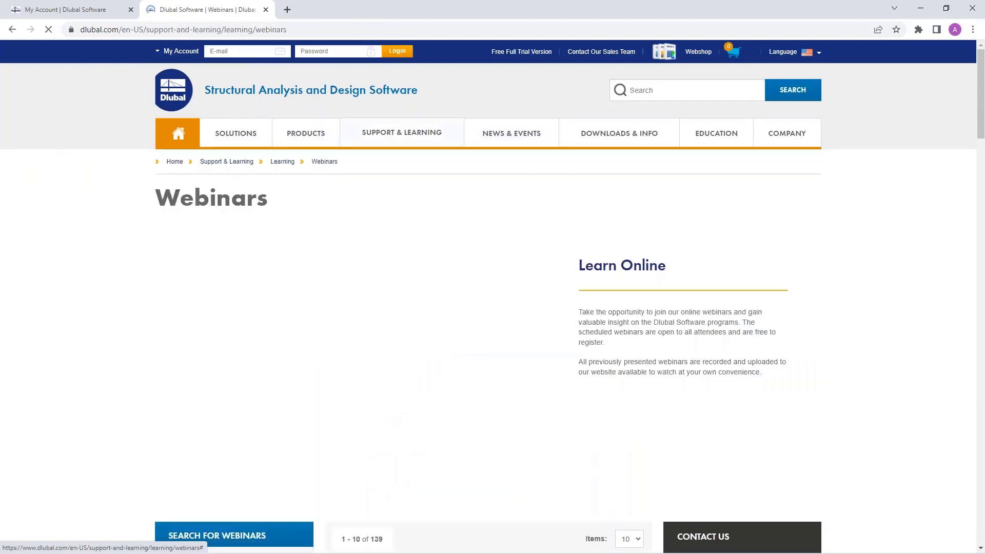
- Open the "Most Frequently Asked Questions Answered by Dlubal Support Team | September 2022" webinar and examine its content and models to download
{"action": "scroll", "coordinate": [493, 308], "scroll_direction": "down", "scroll_amount": 5}
{"action": "scroll", "coordinate": [489, 264], "scroll_direction": "down", "scroll_amount": 1}
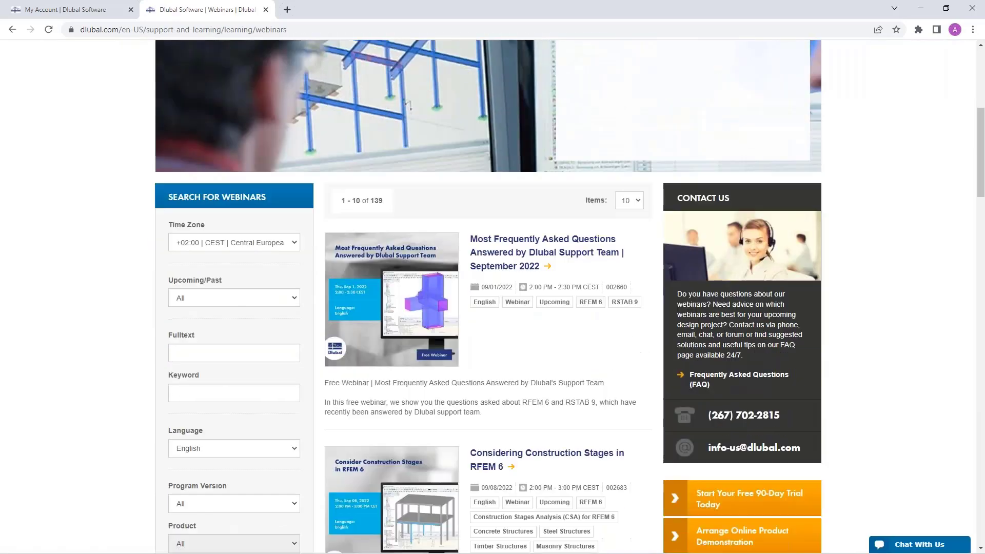
{"action": "left_click", "coordinate": [501, 241]}
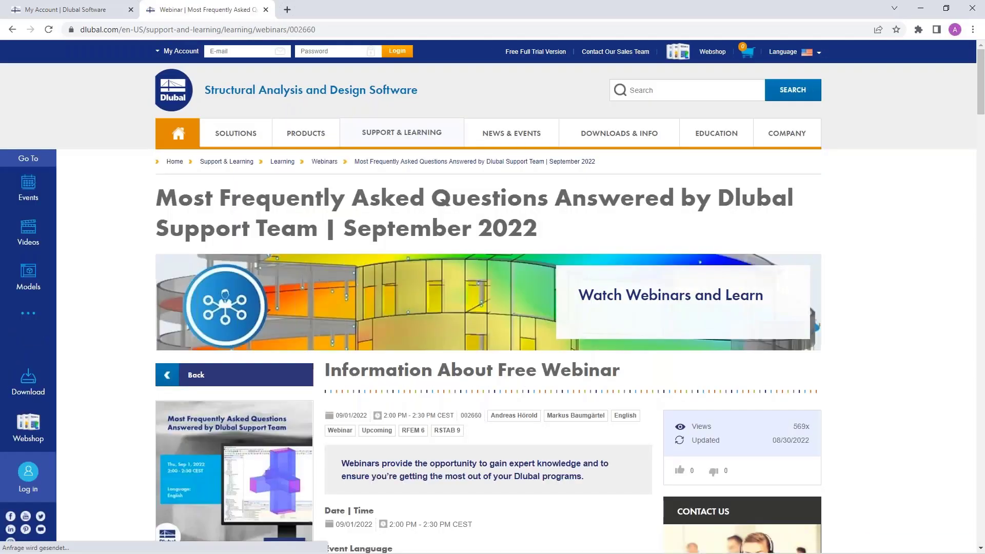
{"action": "scroll", "coordinate": [501, 241], "scroll_direction": "down", "scroll_amount": 4}
{"action": "scroll", "coordinate": [514, 343], "scroll_direction": "down", "scroll_amount": 1}
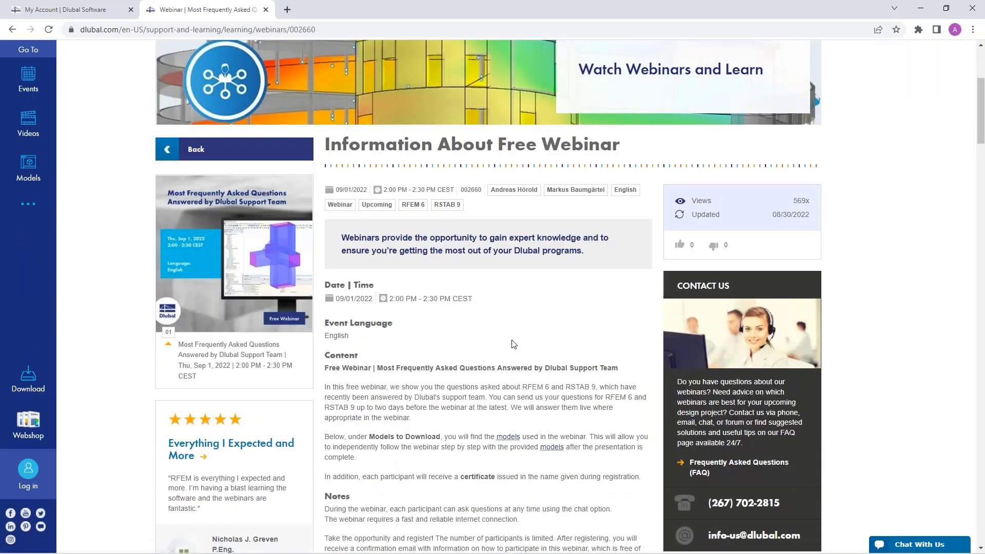
{"action": "scroll", "coordinate": [490, 427], "scroll_direction": "down", "scroll_amount": 2}
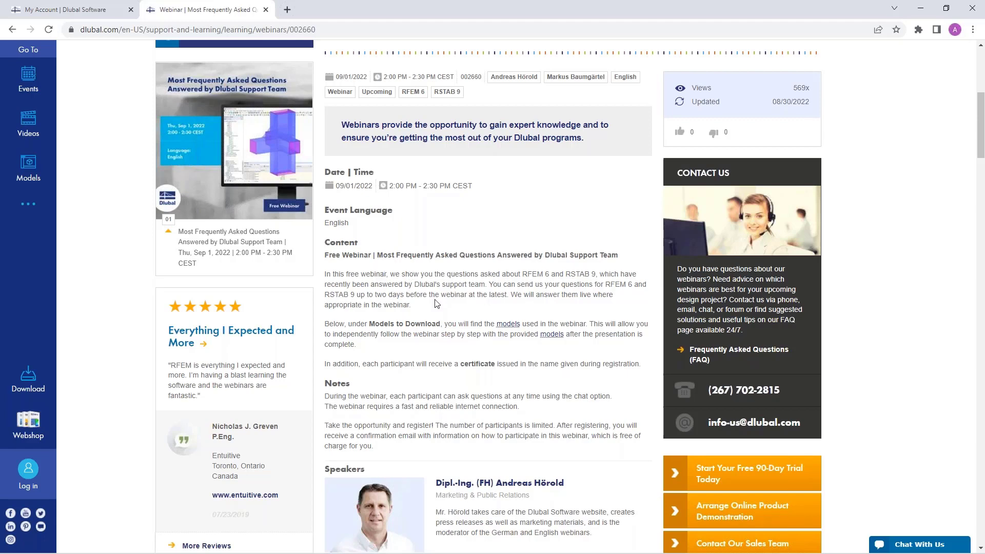
{"action": "scroll", "coordinate": [436, 304], "scroll_direction": "down", "scroll_amount": 18}
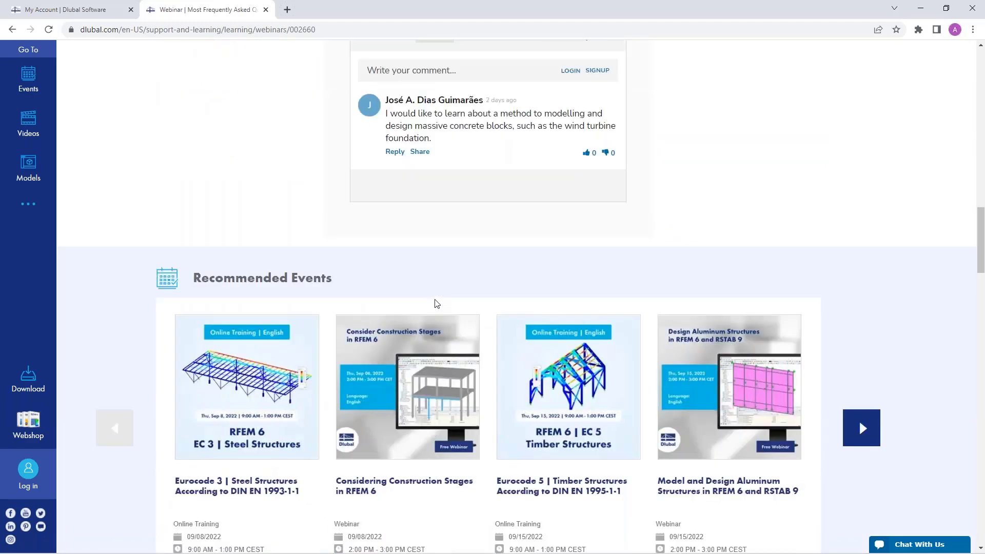
{"action": "scroll", "coordinate": [436, 304], "scroll_direction": "down", "scroll_amount": 15}
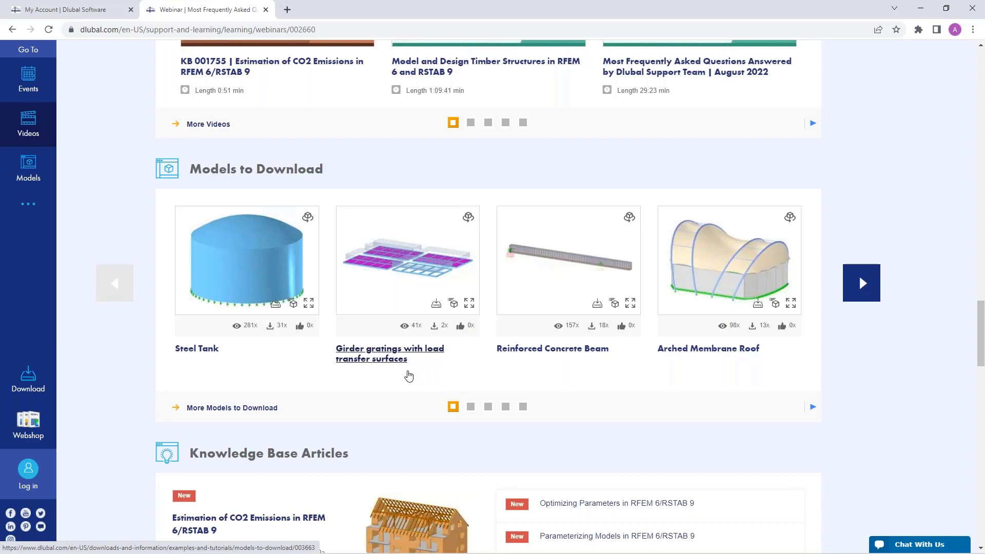
{"action": "scroll", "coordinate": [409, 376], "scroll_direction": "up", "scroll_amount": 15}
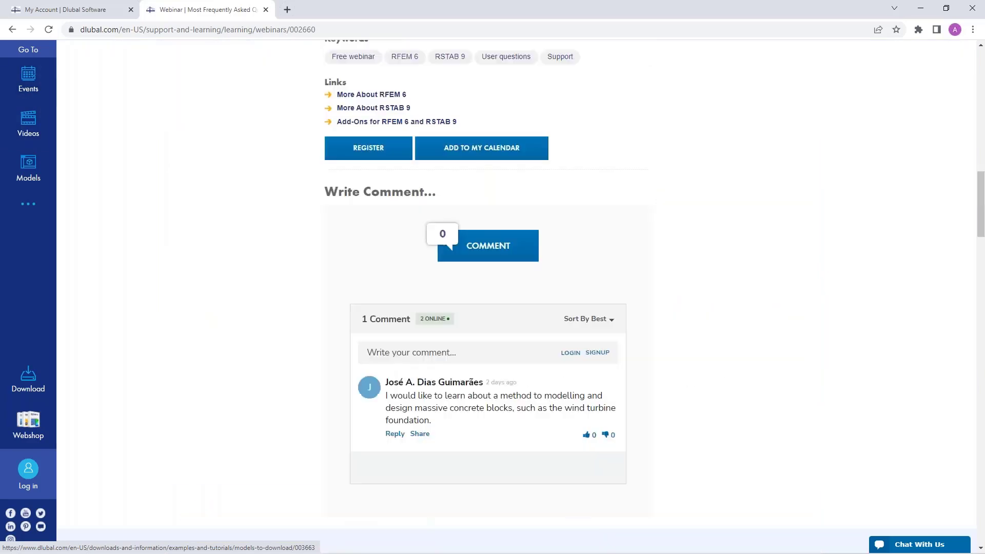
{"action": "scroll", "coordinate": [478, 215], "scroll_direction": "up", "scroll_amount": 10}
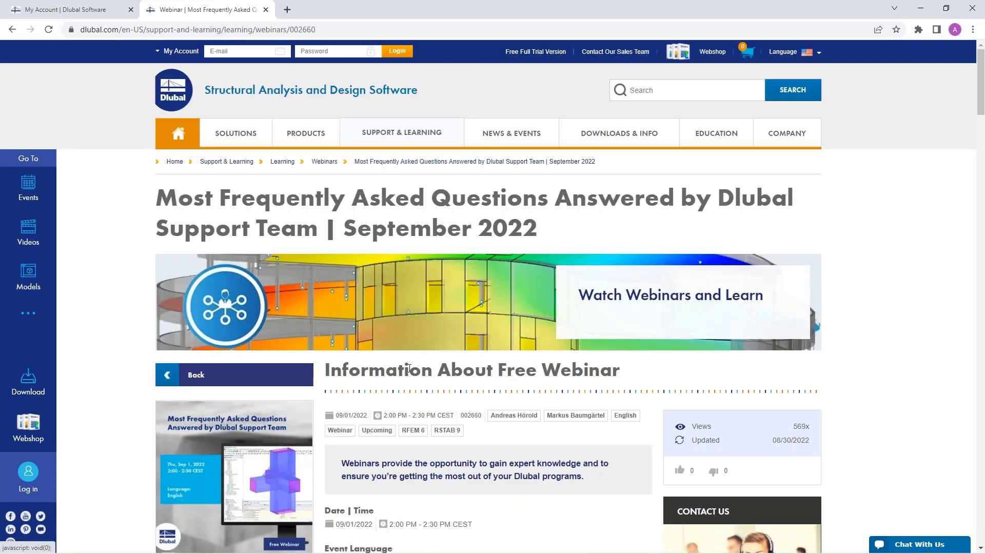
- Open the Free Full Trial Version page and review the RFEM 6, RSTAB 9, RSECTION 1 and RWIND 2 downloads
{"action": "left_click", "coordinate": [533, 53]}
{"action": "scroll", "coordinate": [501, 183], "scroll_direction": "down", "scroll_amount": 3}
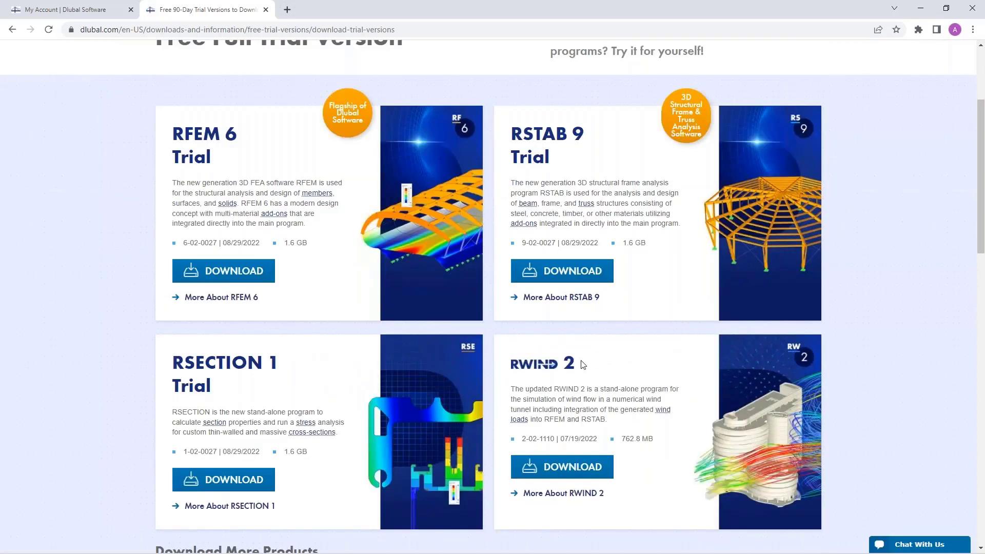
{"action": "scroll", "coordinate": [562, 366], "scroll_direction": "down", "scroll_amount": 1}
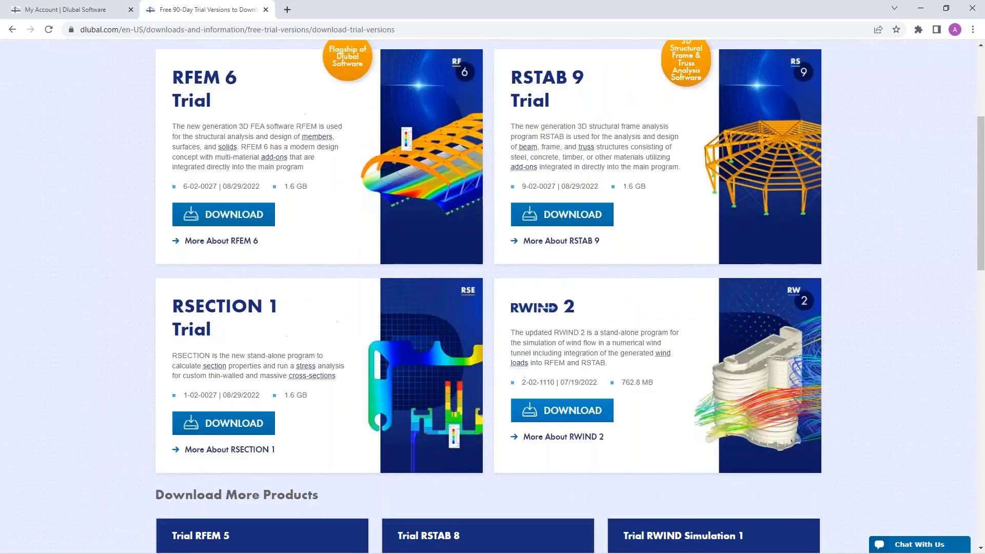
{"action": "scroll", "coordinate": [492, 298], "scroll_direction": "up", "scroll_amount": 3}
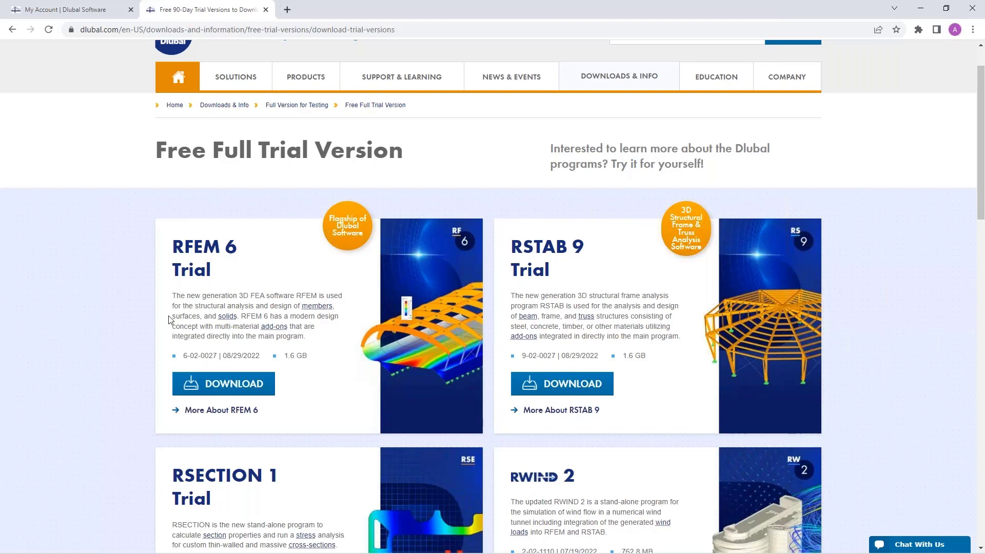
{"action": "scroll", "coordinate": [264, 293], "scroll_direction": "up", "scroll_amount": 1}
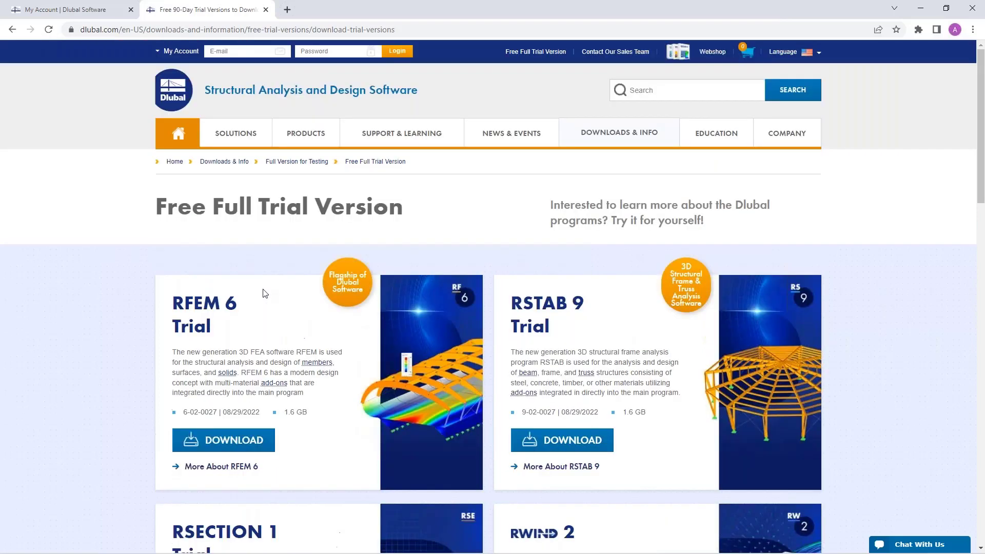